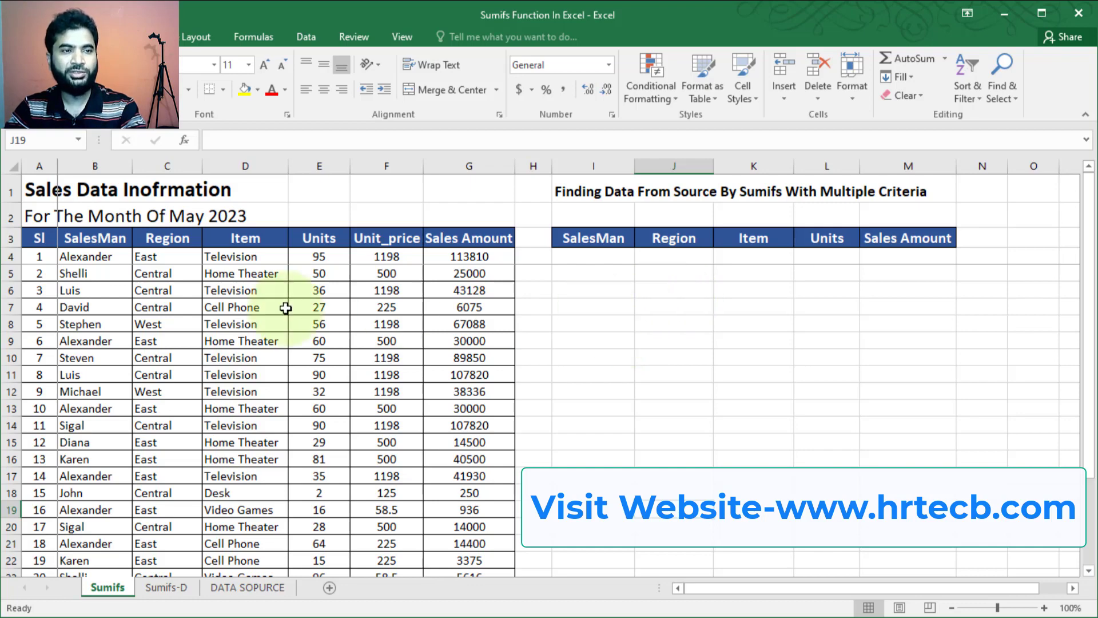
Examine the source sales table's columns, including salesman, region, item, units, unit price and sales amount
{"action": "left_click_drag", "start_coordinate": [40, 165], "coordinate": [500, 172]}
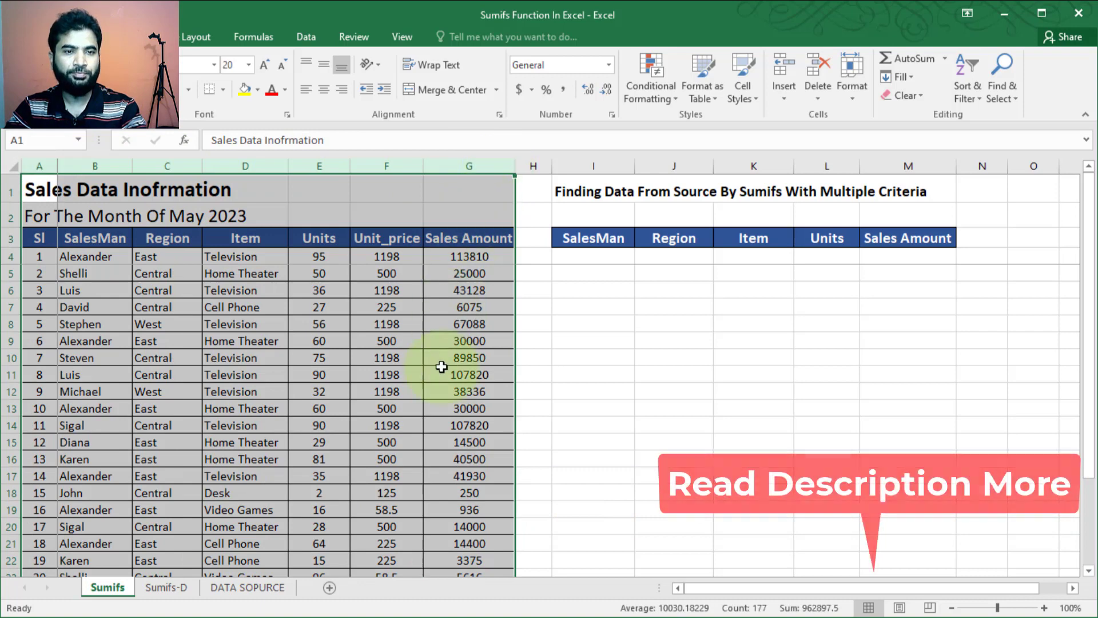
{"action": "left_click", "coordinate": [443, 372]}
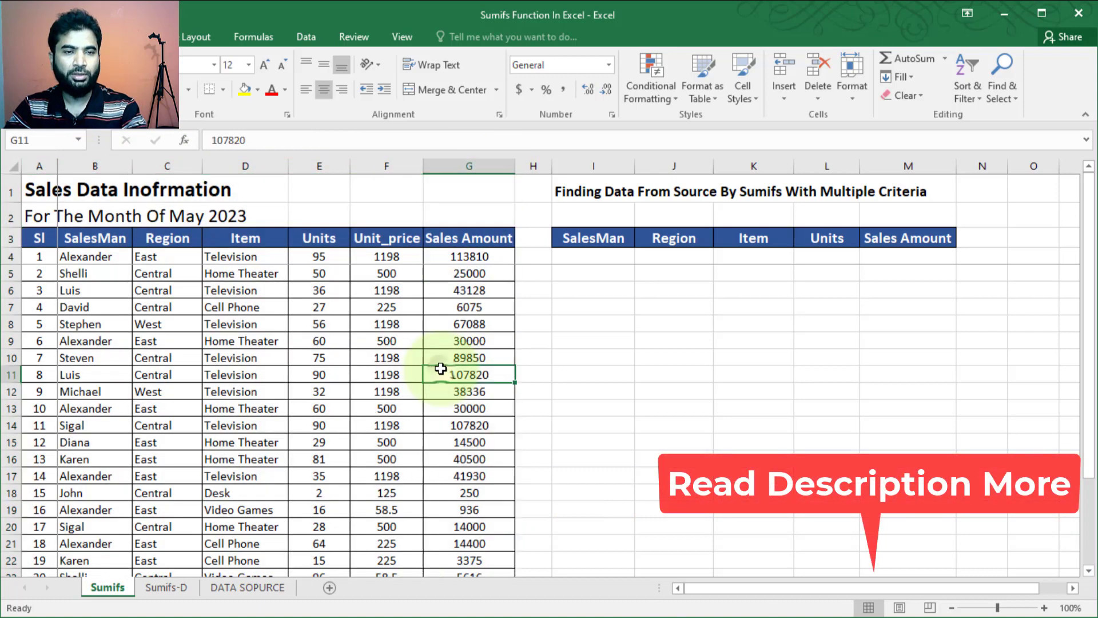
{"action": "left_click", "coordinate": [92, 238]}
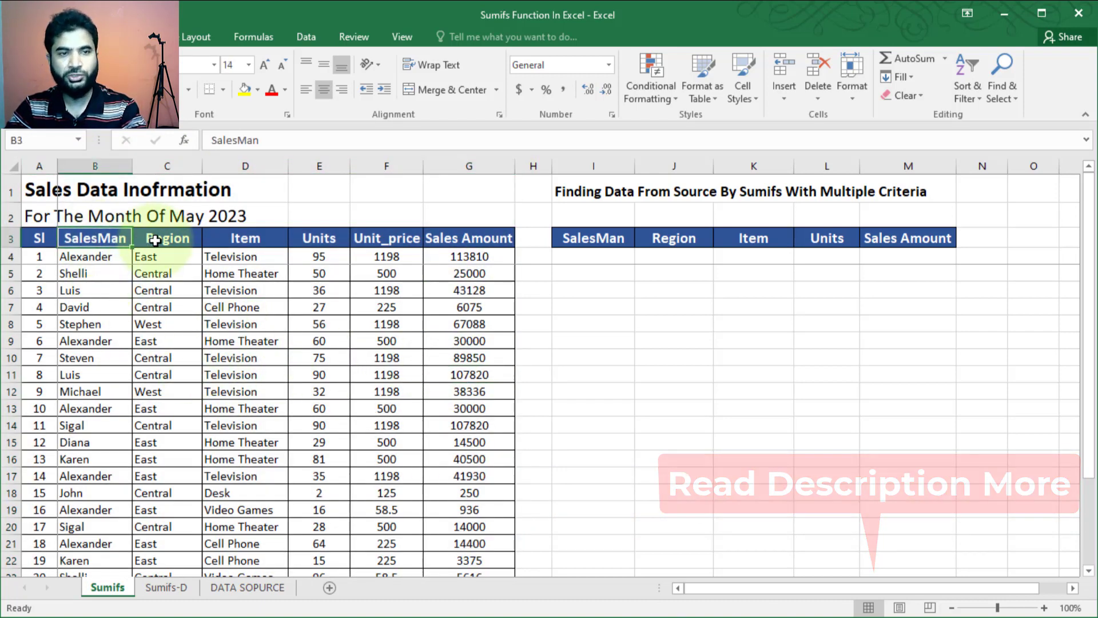
{"action": "left_click", "coordinate": [225, 238]}
{"action": "left_click", "coordinate": [310, 239]}
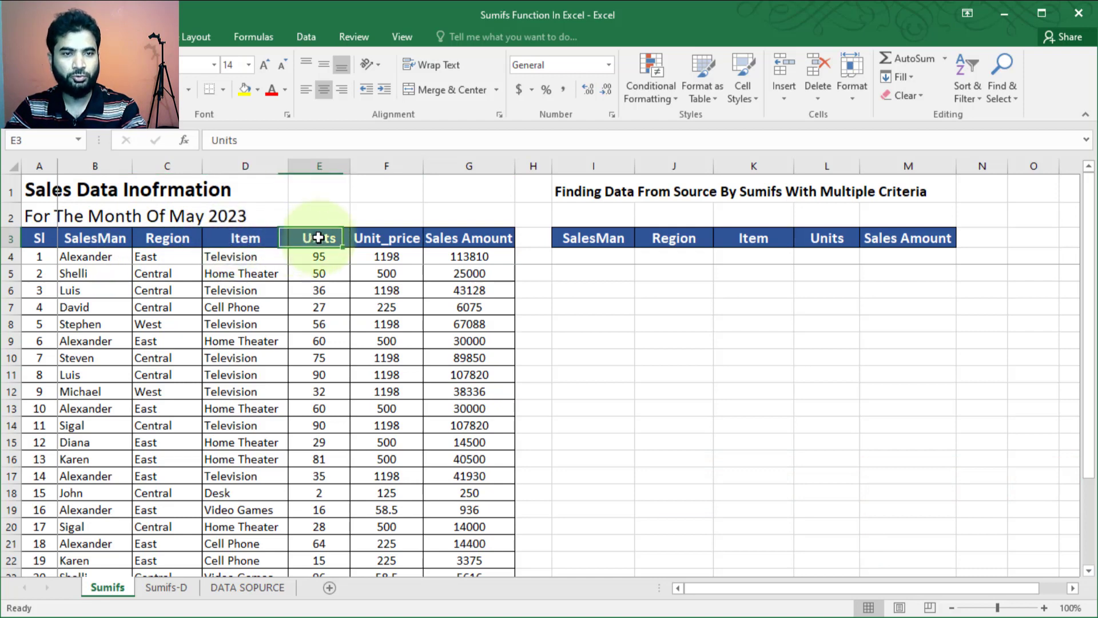
{"action": "left_click", "coordinate": [389, 239]}
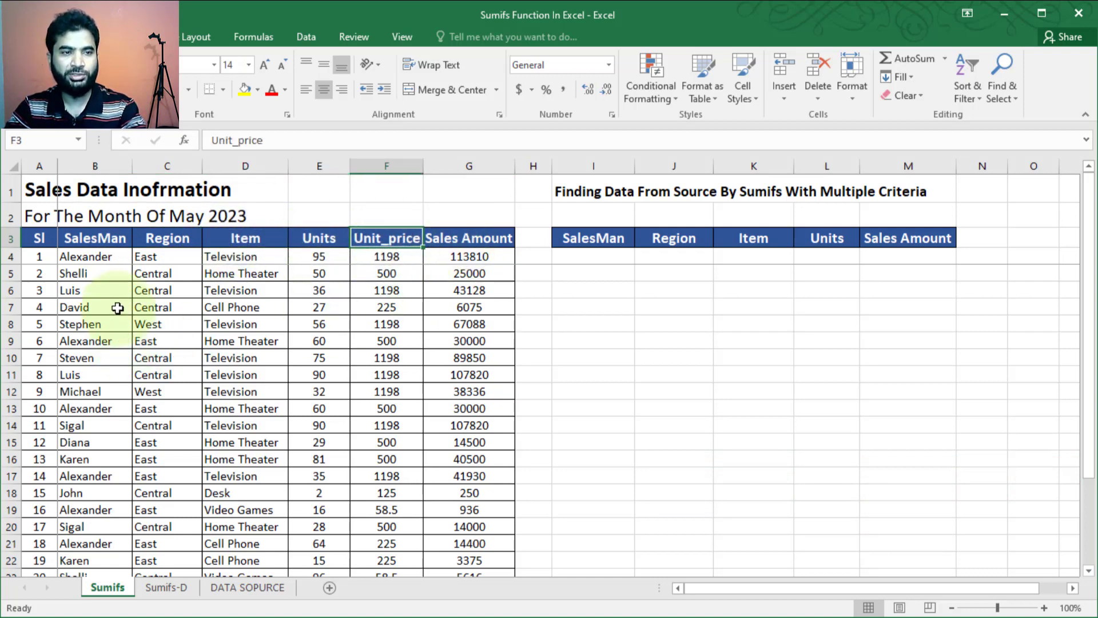
{"action": "left_click", "coordinate": [95, 166]}
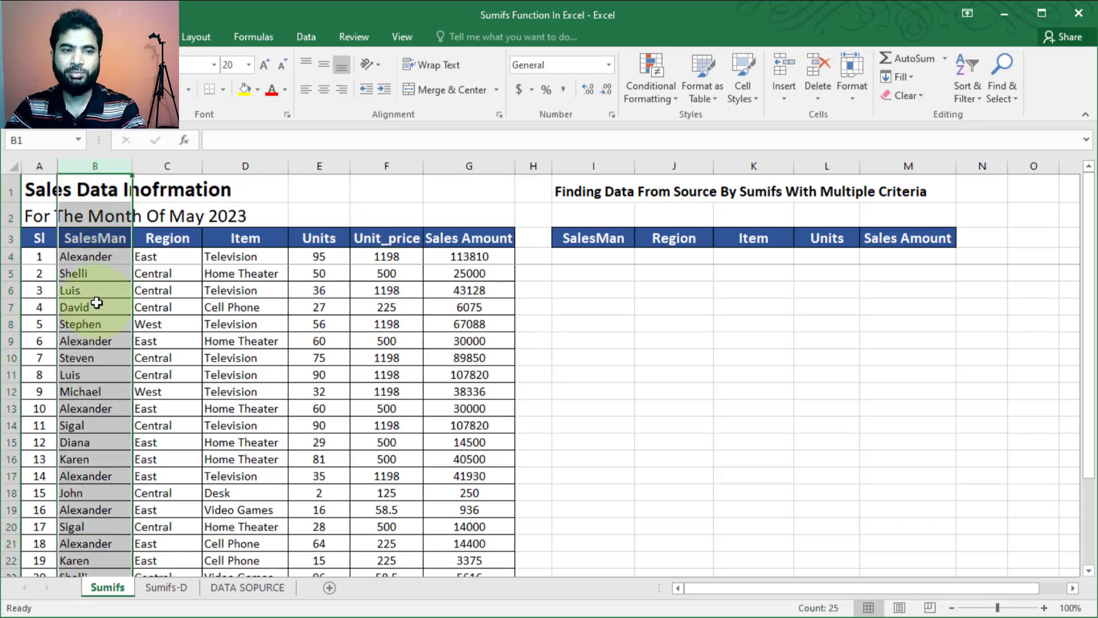
{"action": "left_click", "coordinate": [176, 162]}
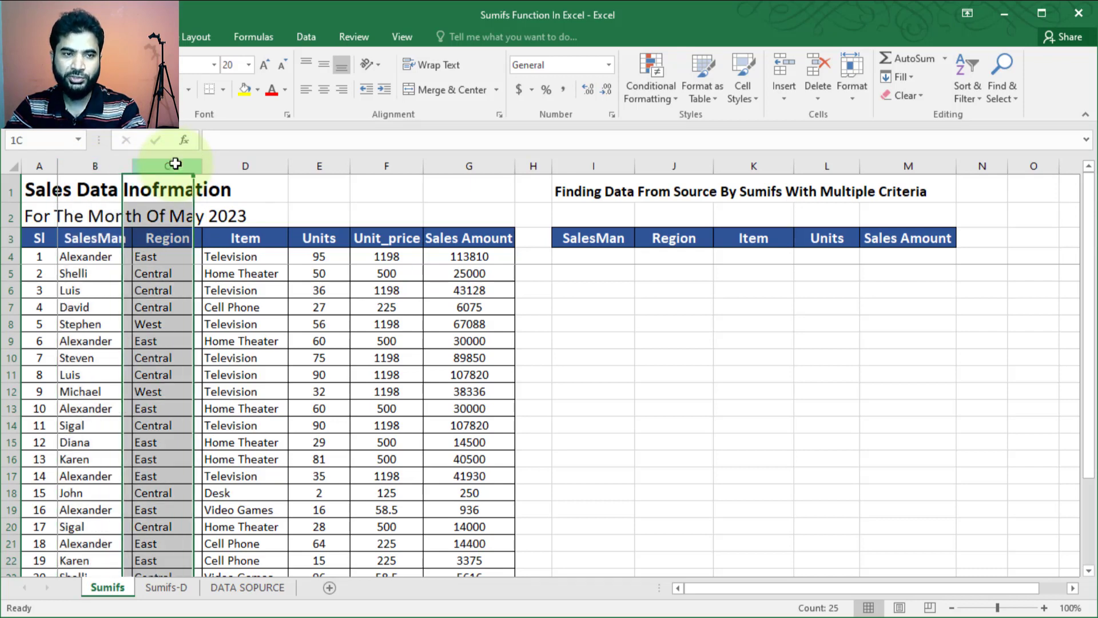
{"action": "left_click", "coordinate": [249, 167]}
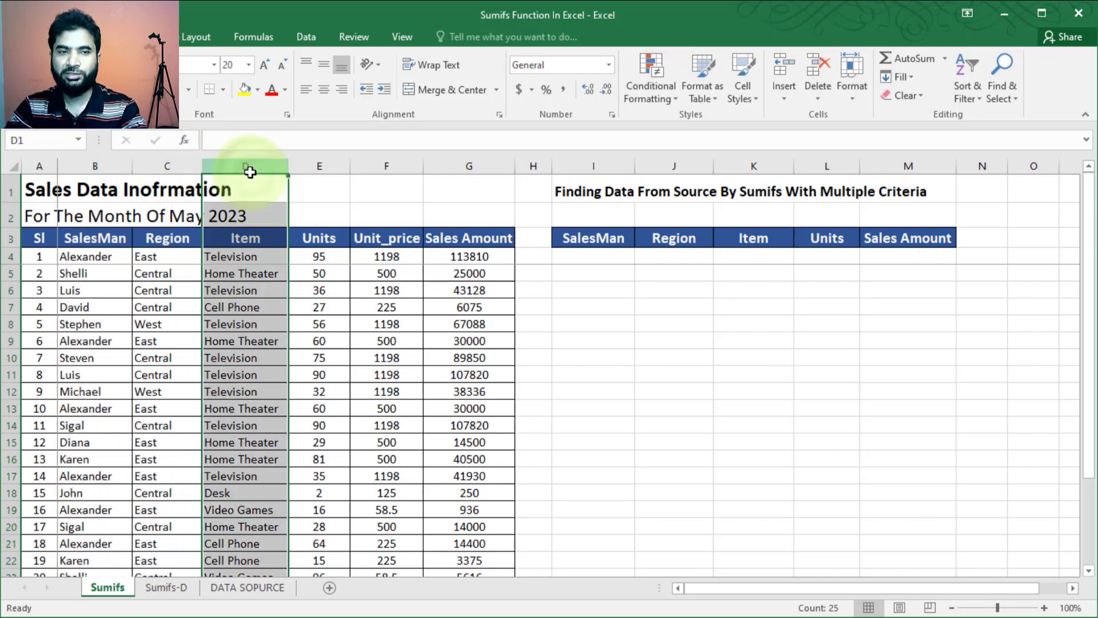
{"action": "left_click", "coordinate": [318, 167]}
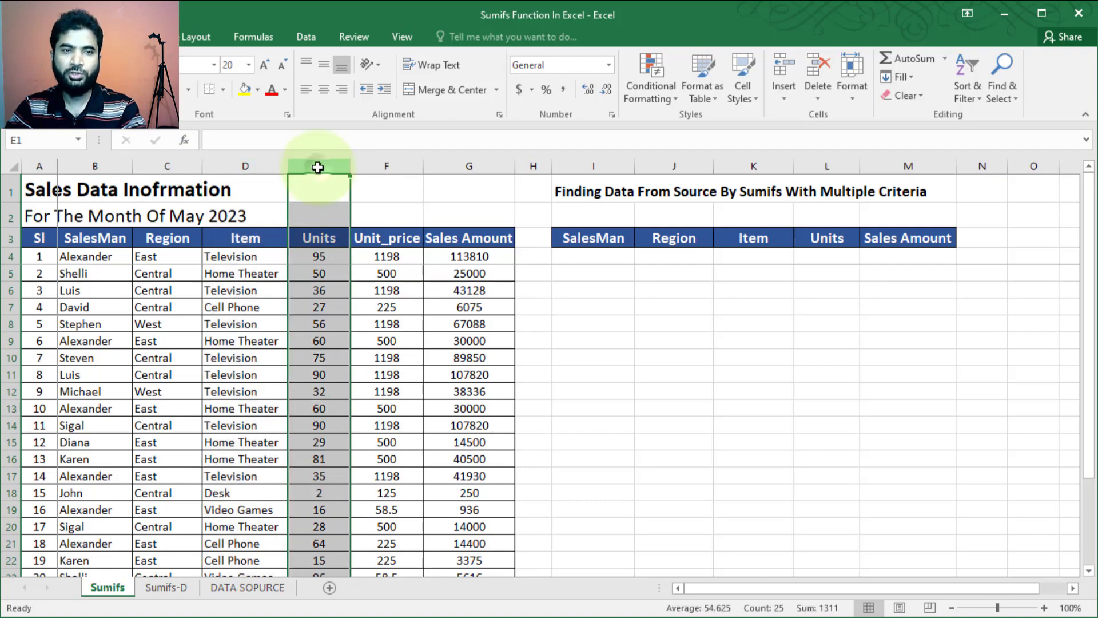
{"action": "left_click", "coordinate": [469, 167]}
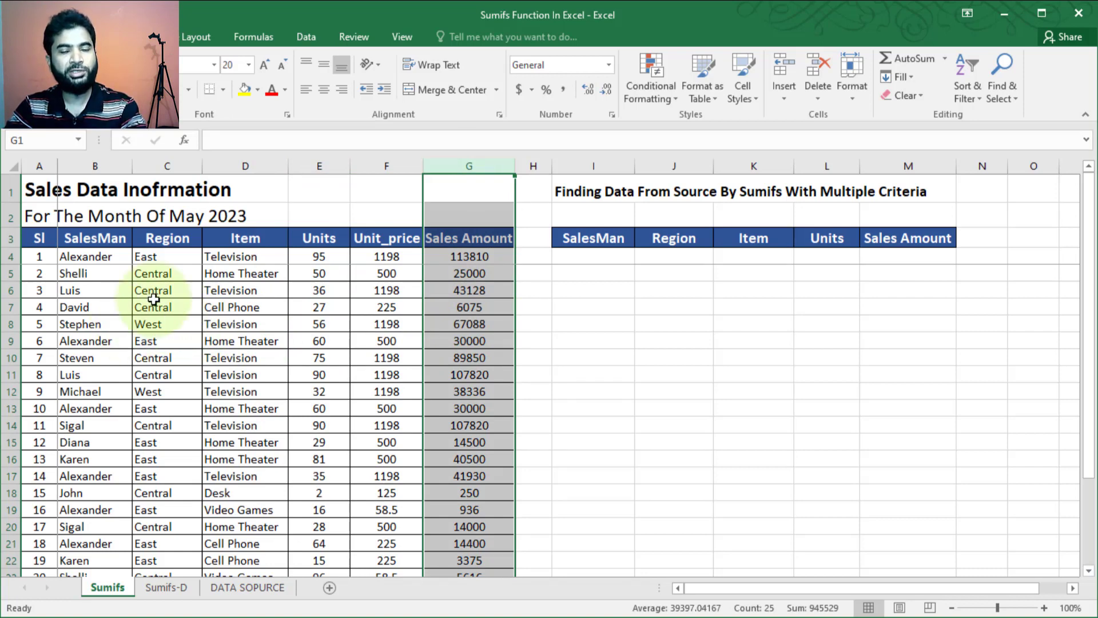
{"action": "left_click", "coordinate": [586, 284]}
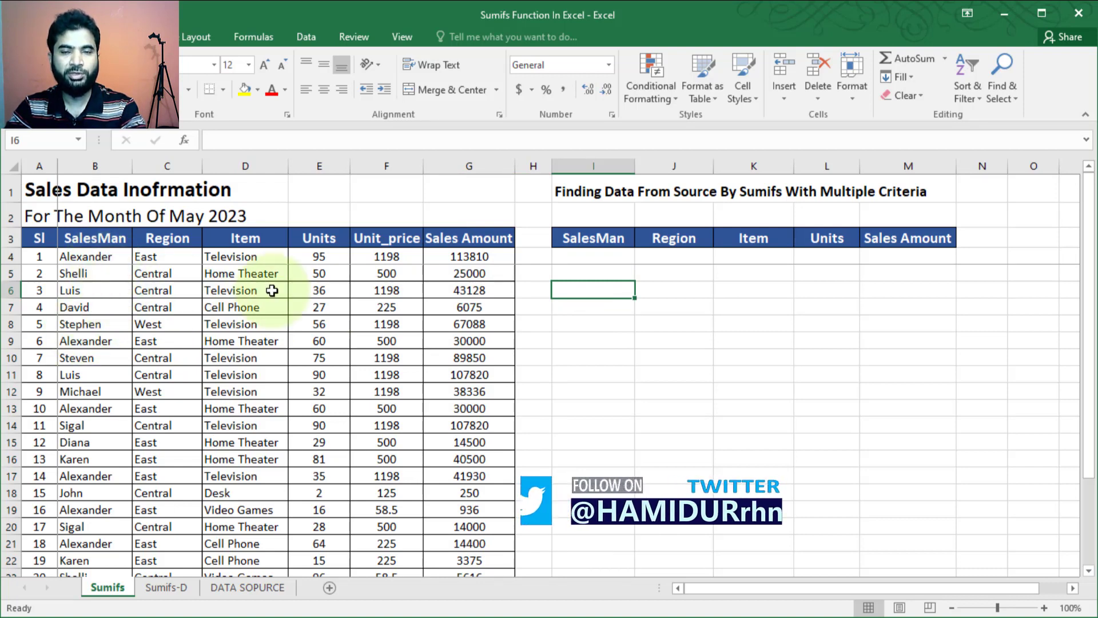
Copy the first three salesman names from B4:B6 into the SalesMan criteria column starting at I4
{"action": "left_click_drag", "start_coordinate": [85, 256], "coordinate": [86, 291]}
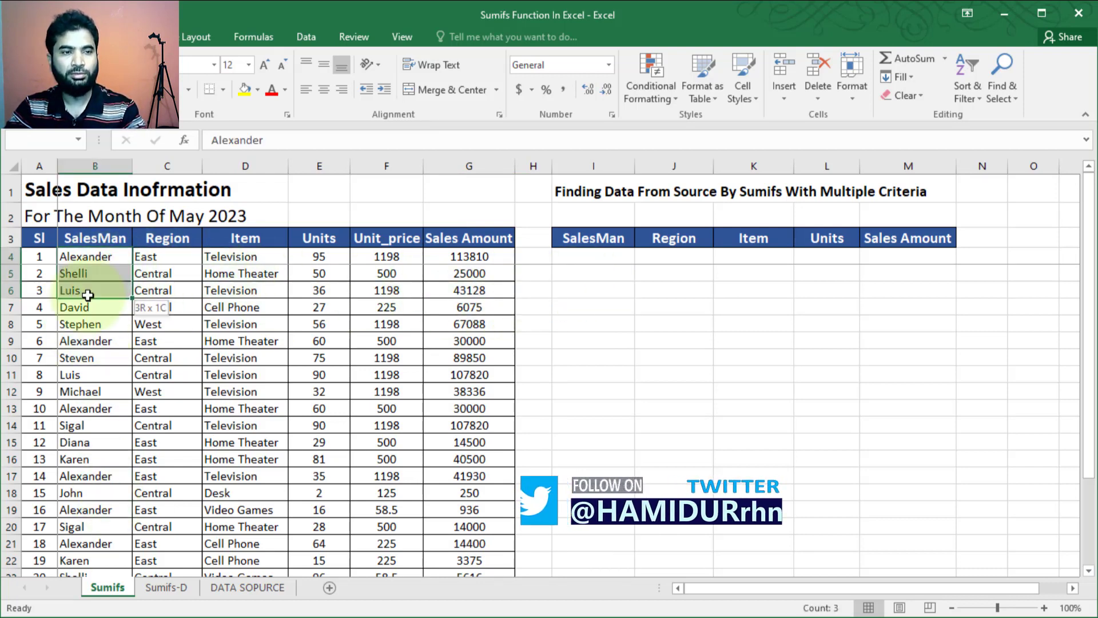
{"action": "key", "text": "ctrl+c"}
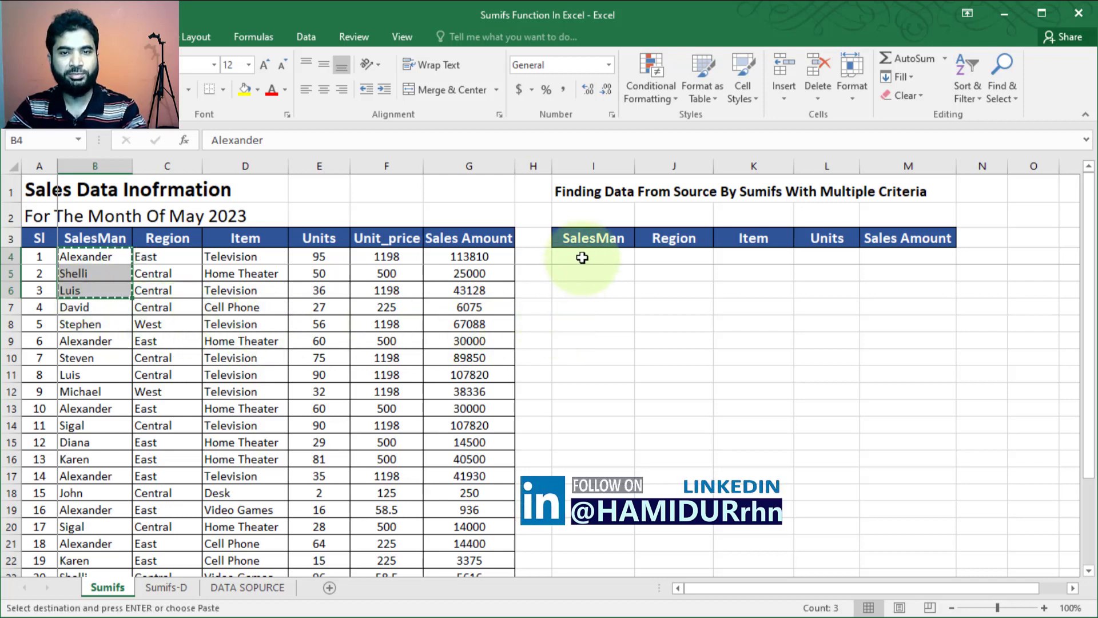
{"action": "left_click", "coordinate": [581, 256]}
{"action": "key", "text": "ctrl+v"}
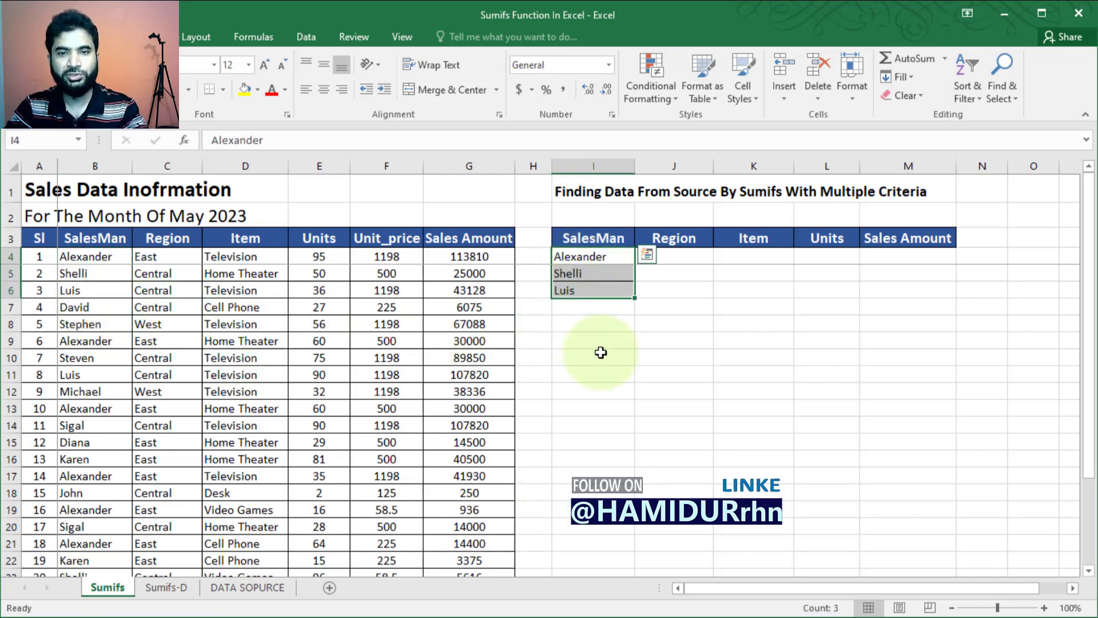
{"action": "left_click", "coordinate": [593, 373]}
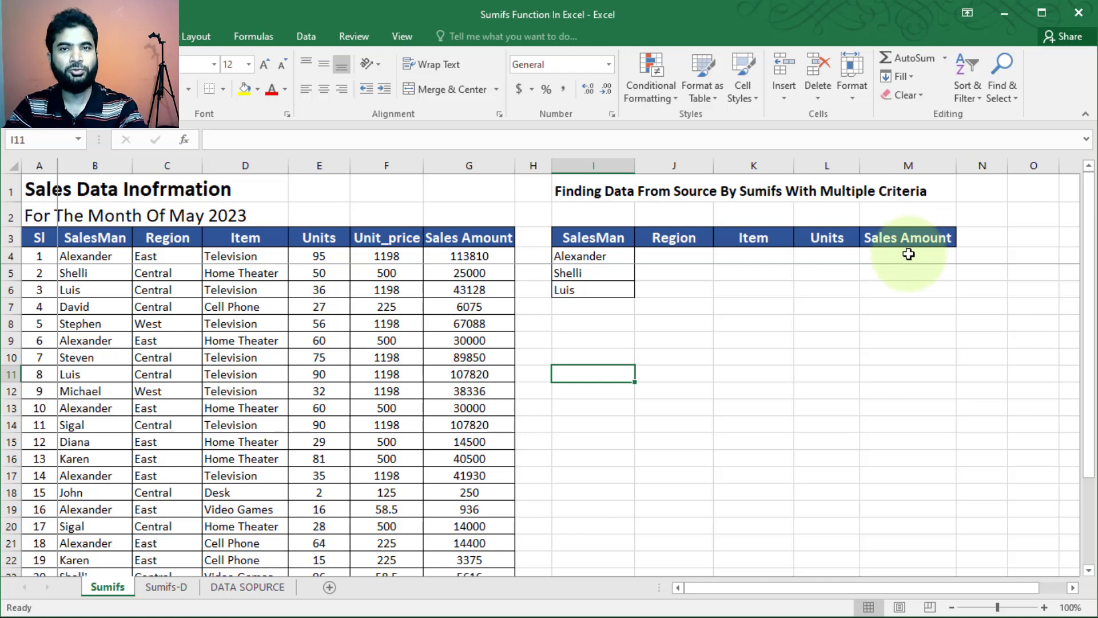
Fill the Region criteria in J4:J6 with East, Central and West copied from the source table
{"action": "left_click", "coordinate": [685, 254]}
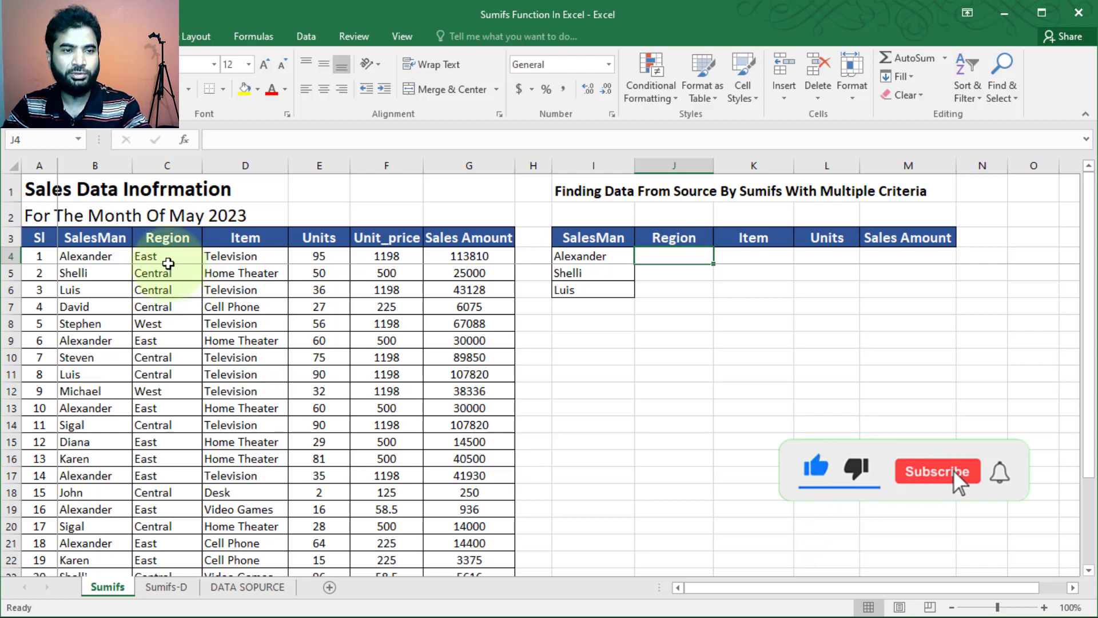
{"action": "left_click_drag", "start_coordinate": [167, 258], "coordinate": [165, 274]}
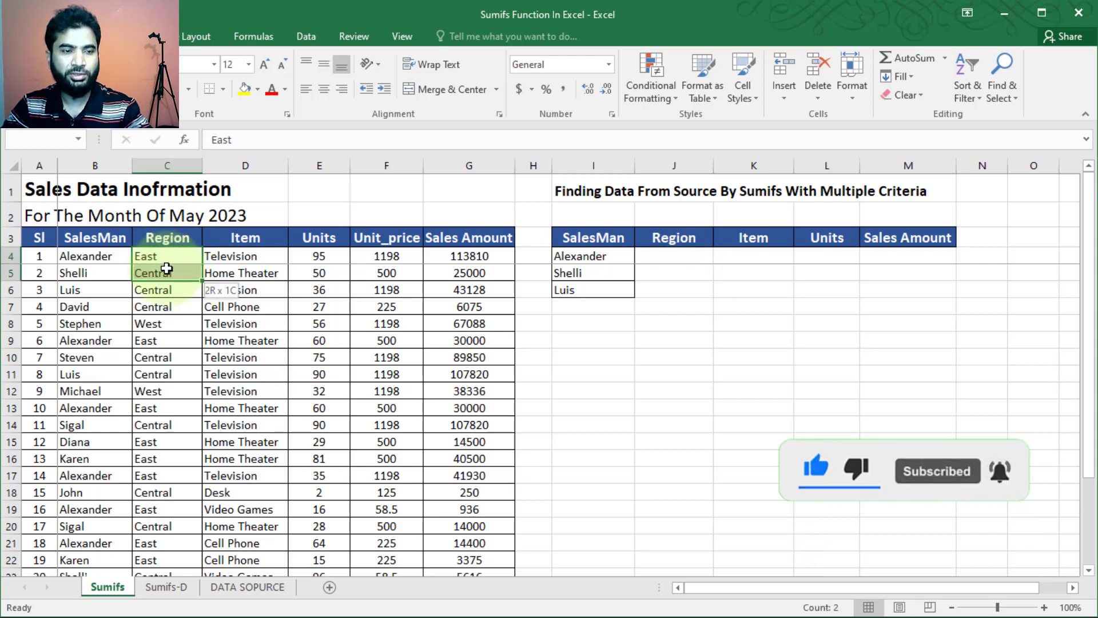
{"action": "key", "text": "ctrl+c"}
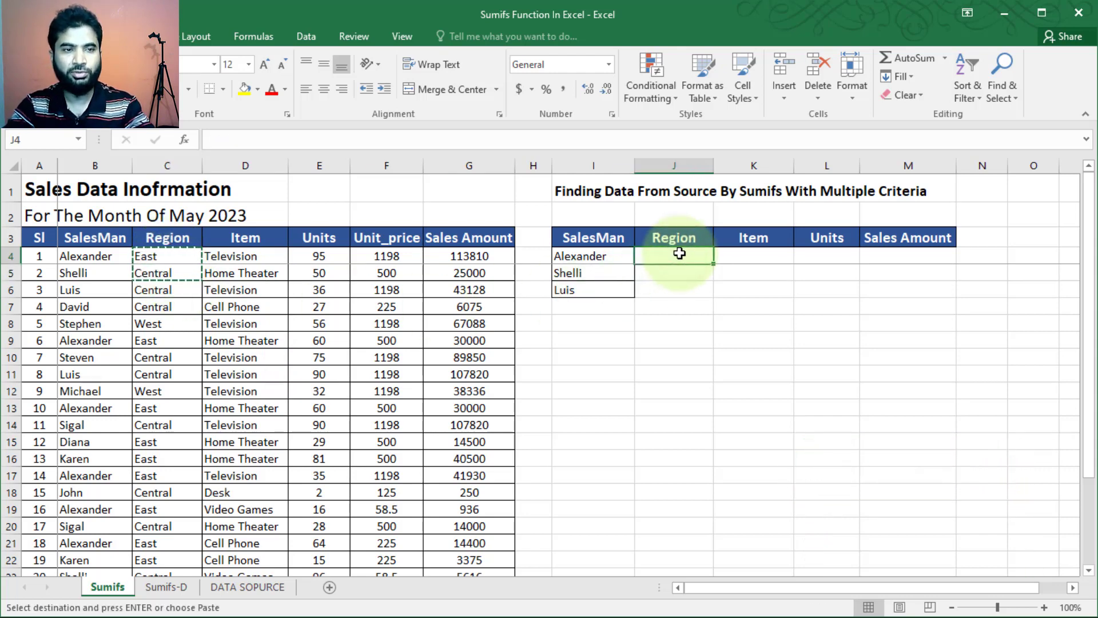
{"action": "left_click", "coordinate": [679, 254]}
{"action": "key", "text": "Return"}
{"action": "left_click", "coordinate": [174, 324]}
{"action": "key", "text": "ctrl+c"}
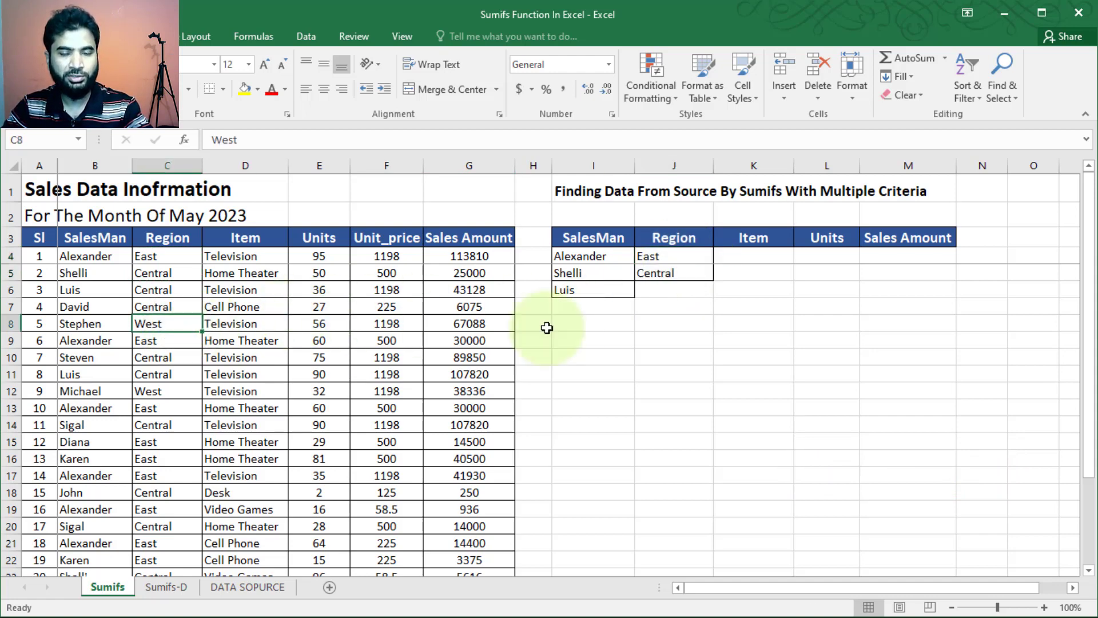
{"action": "left_click", "coordinate": [675, 292]}
{"action": "key", "text": "Return"}
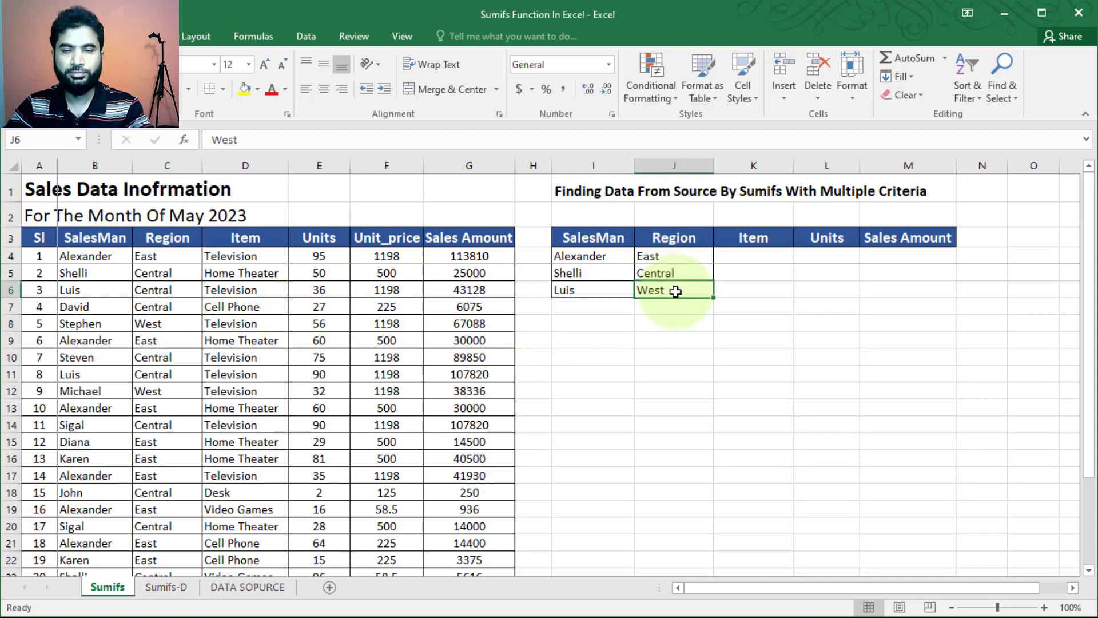
{"action": "left_click", "coordinate": [750, 338]}
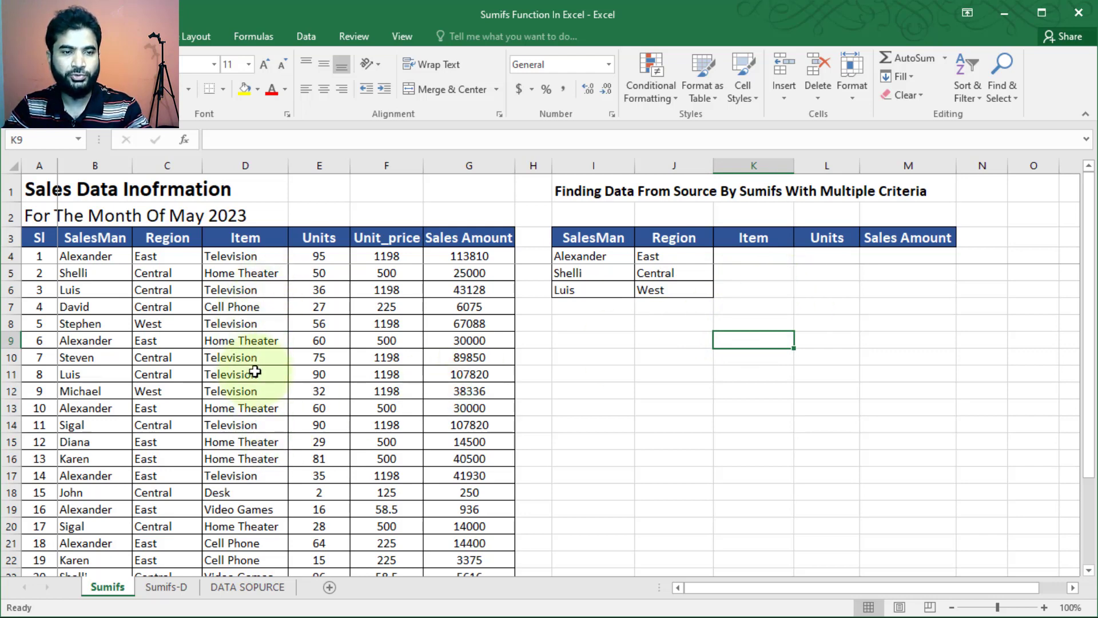
Copy Television into K4 and Cell Phone into K5 from the source table's Item column
{"action": "left_click", "coordinate": [258, 256]}
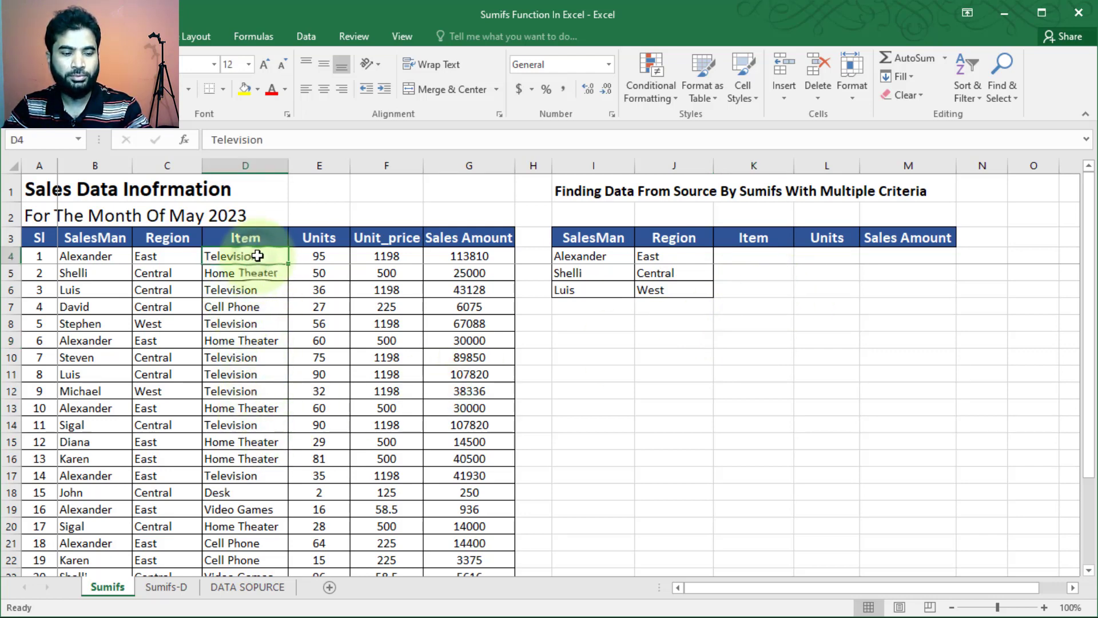
{"action": "key", "text": "ctrl+c"}
{"action": "left_click", "coordinate": [749, 254]}
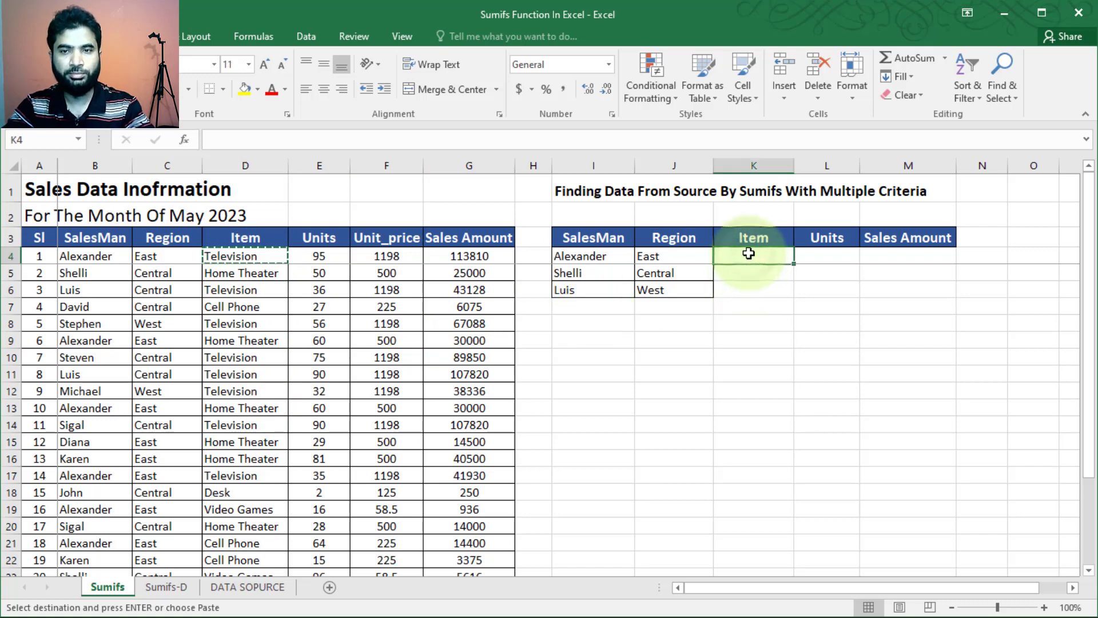
{"action": "key", "text": "Return"}
{"action": "left_click", "coordinate": [271, 304]}
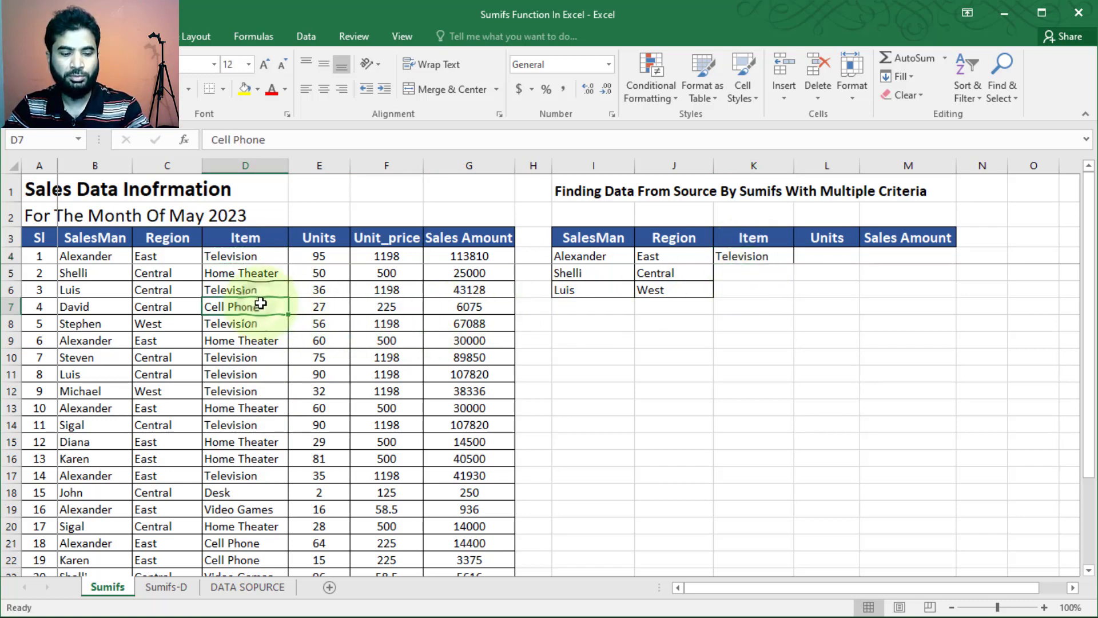
{"action": "key", "text": "ctrl+c"}
{"action": "left_click", "coordinate": [762, 272]}
{"action": "key", "text": "Return"}
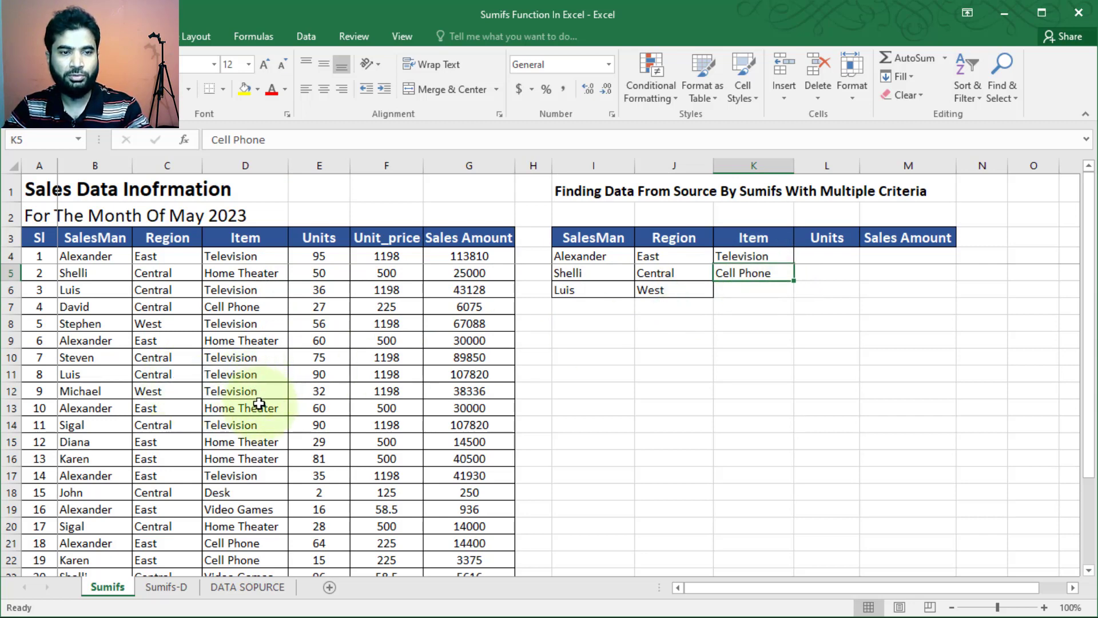
Copy Home Theater from the source table's Item column into K6
{"action": "left_click", "coordinate": [246, 437]}
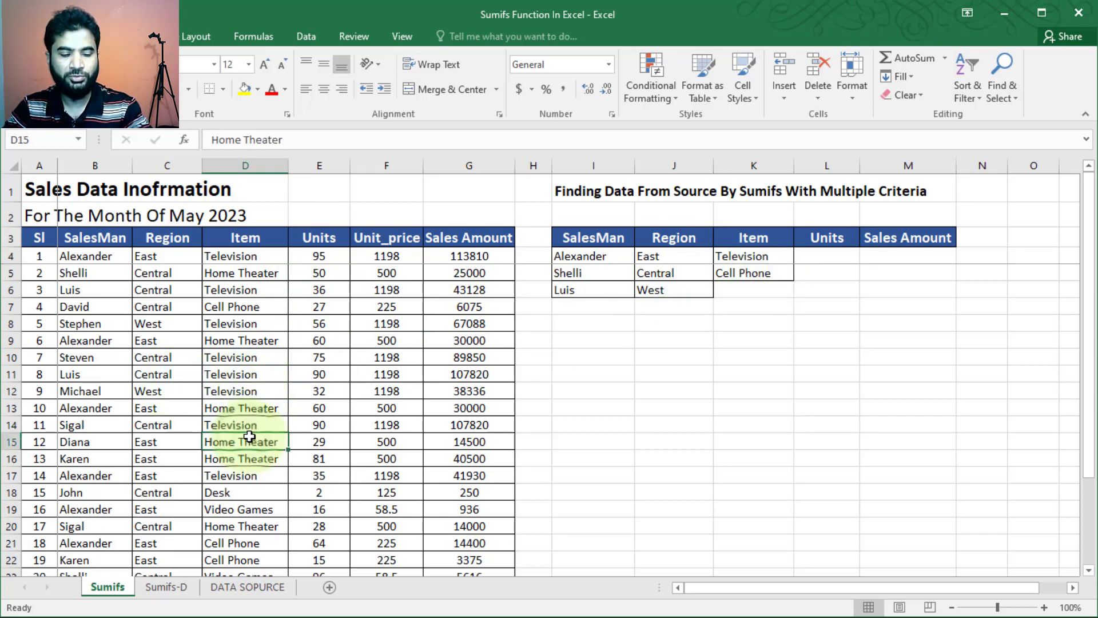
{"action": "key", "text": "ctrl+c"}
{"action": "left_click", "coordinate": [769, 290]}
{"action": "key", "text": "Return"}
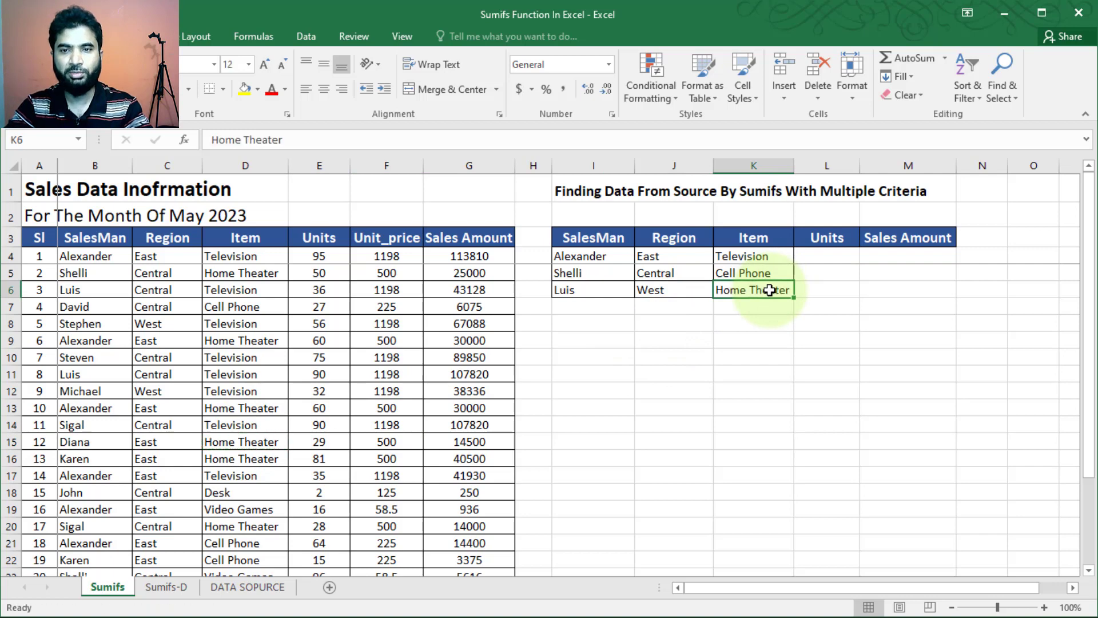
{"action": "left_click", "coordinate": [789, 357]}
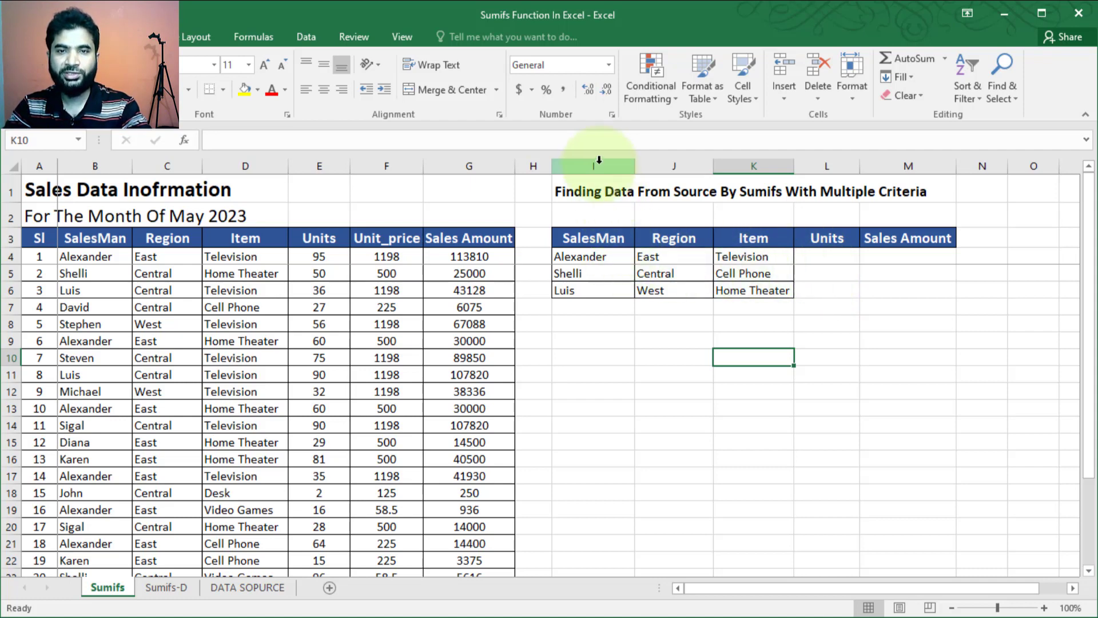
{"action": "left_click_drag", "start_coordinate": [599, 160], "coordinate": [742, 164]}
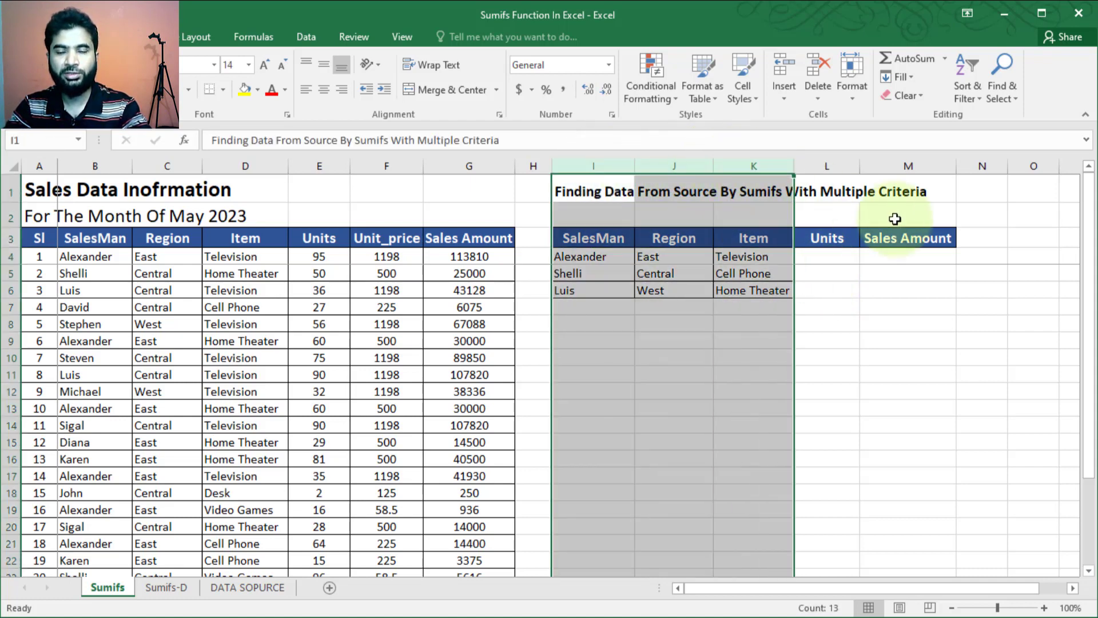
{"action": "left_click", "coordinate": [852, 356]}
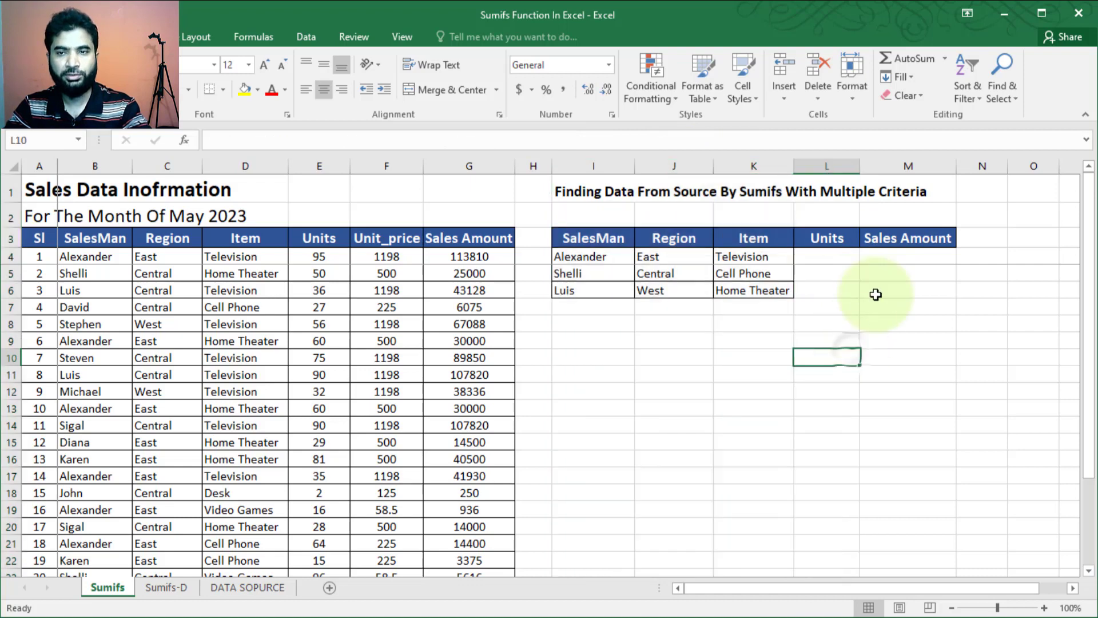
Start a SUMIFS formula in L4 with the entire Units column E:E as the sum range
{"action": "left_click", "coordinate": [831, 261]}
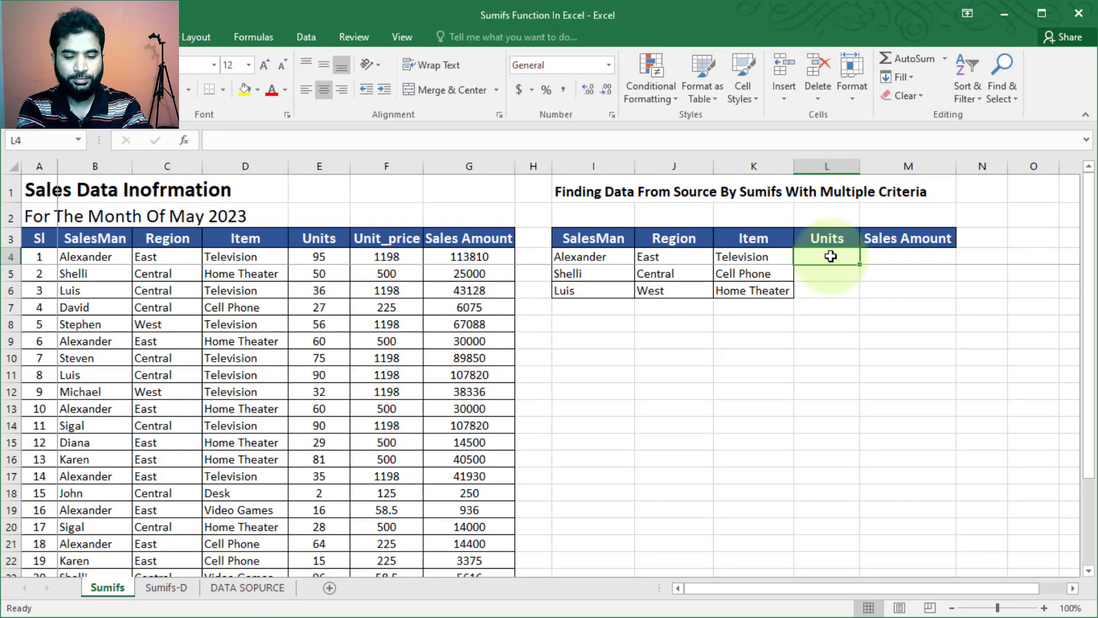
{"action": "type", "text": "="}
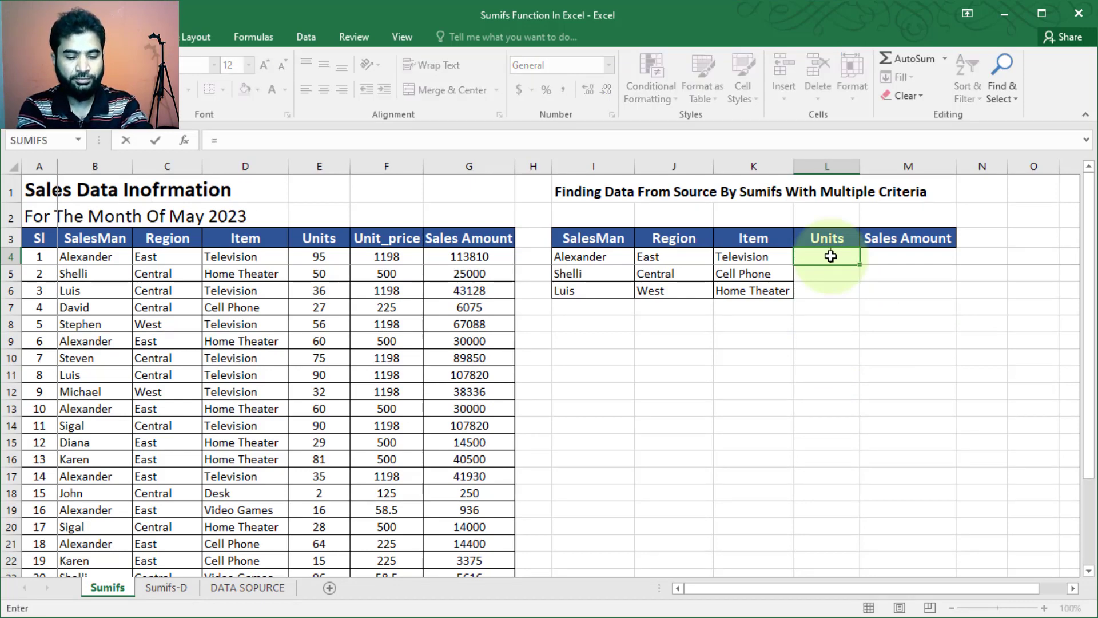
{"action": "type", "text": "sumifs"}
{"action": "key", "text": "Tab"}
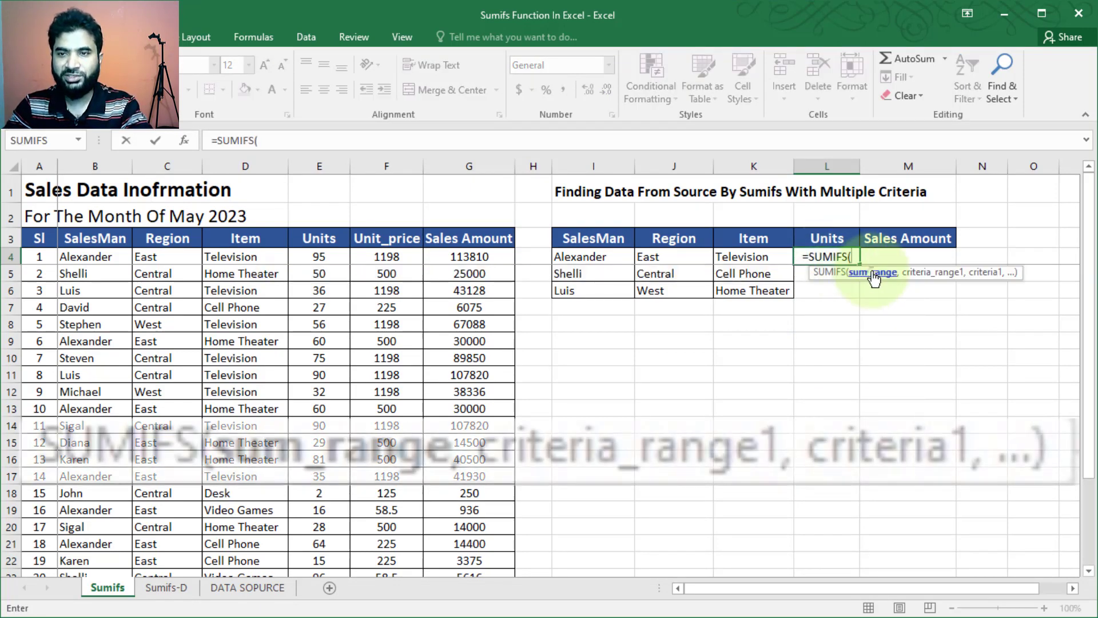
{"action": "left_click_drag", "start_coordinate": [881, 278], "coordinate": [629, 343]}
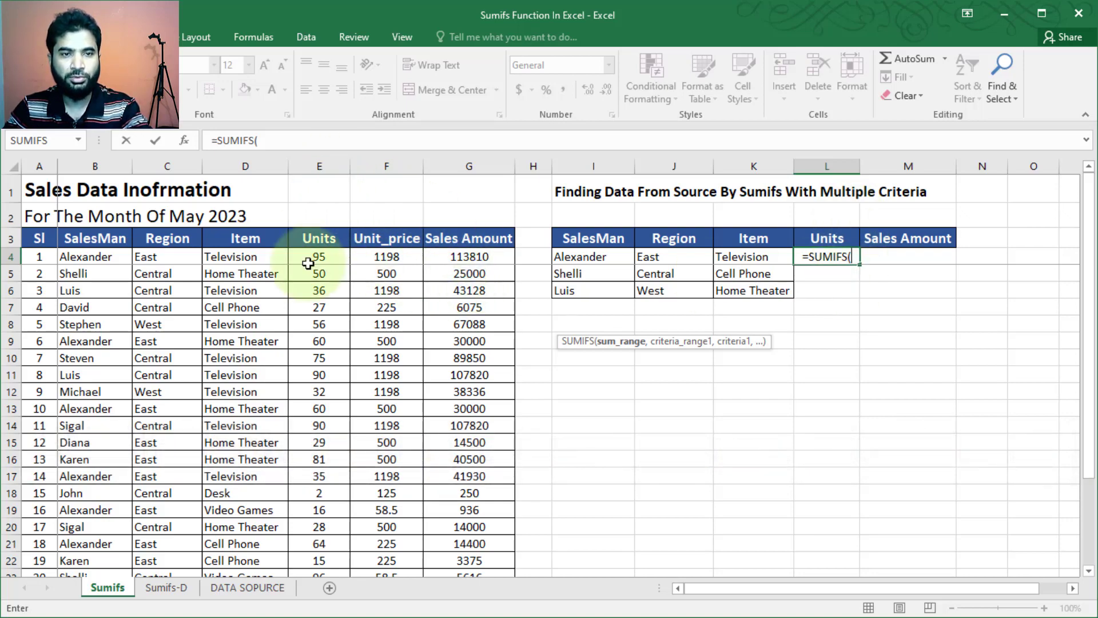
{"action": "left_click_drag", "start_coordinate": [307, 263], "coordinate": [306, 559]}
{"action": "scroll", "coordinate": [424, 550], "scroll_direction": "up", "scroll_amount": 2}
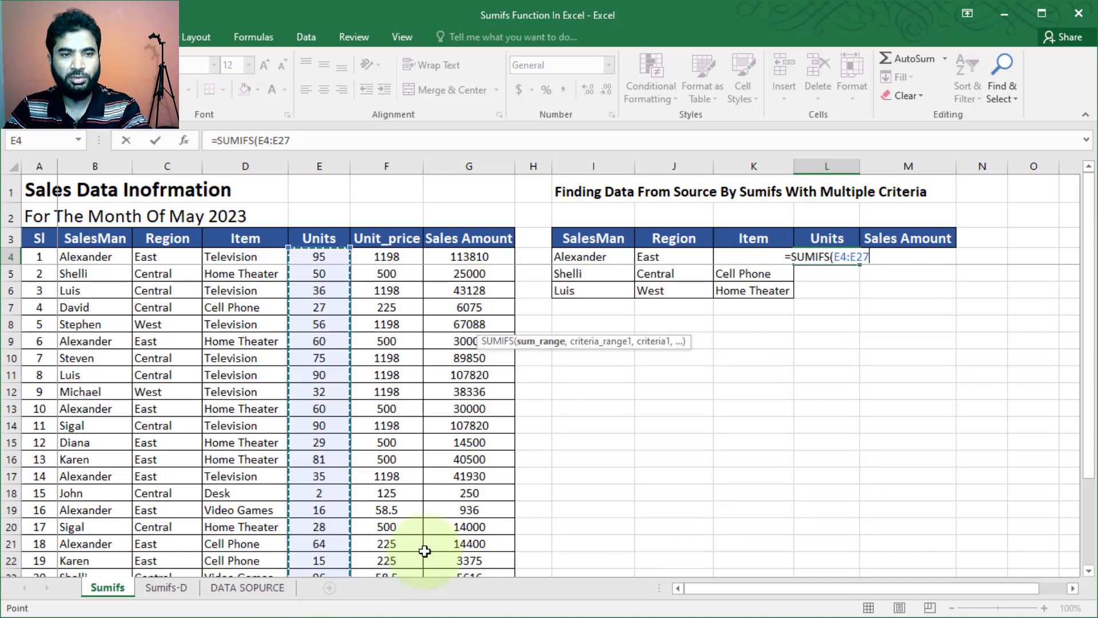
{"action": "left_click", "coordinate": [319, 166]}
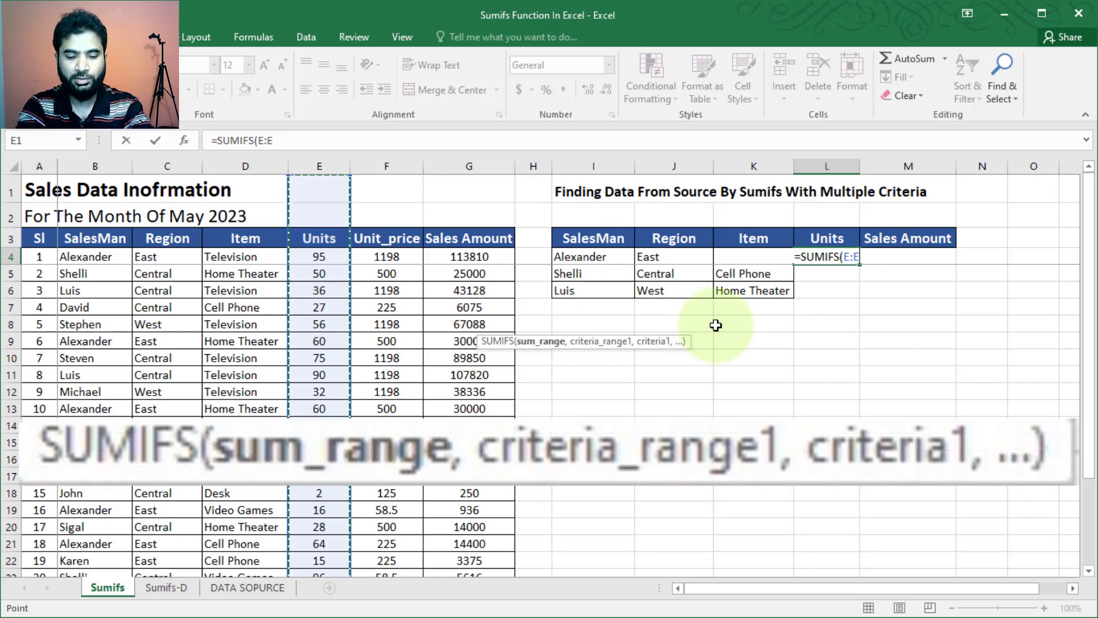
Add the SalesMan pair B:B with criteria I:I and the Region pair C:C with criteria J:J to the SUMIFS formula
{"action": "type", "text": ","}
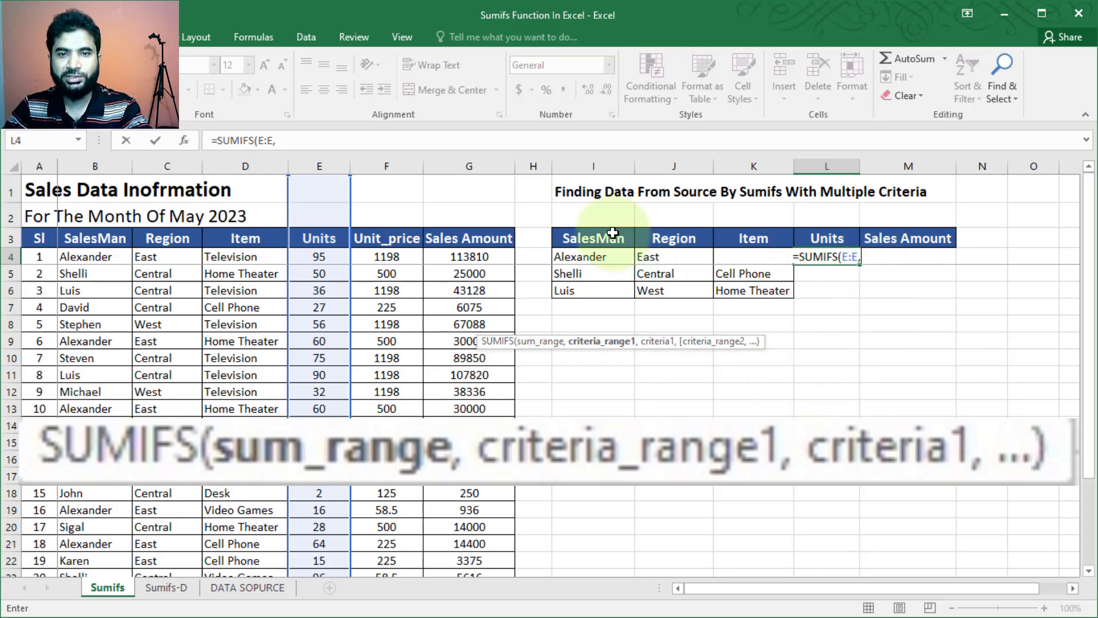
{"action": "left_click", "coordinate": [101, 162]}
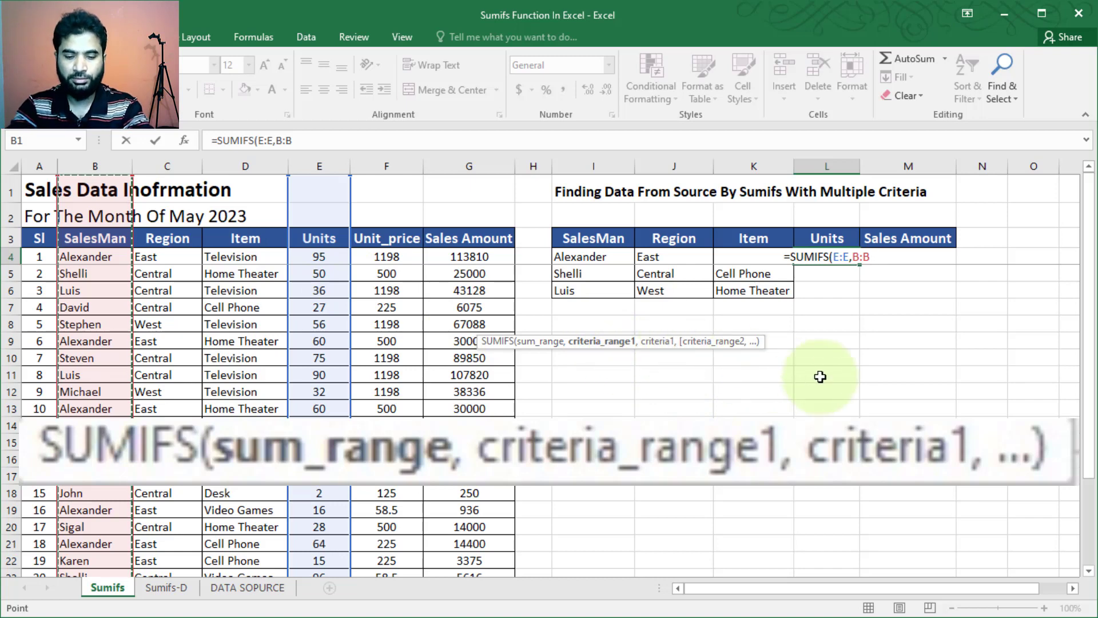
{"action": "type", "text": ","}
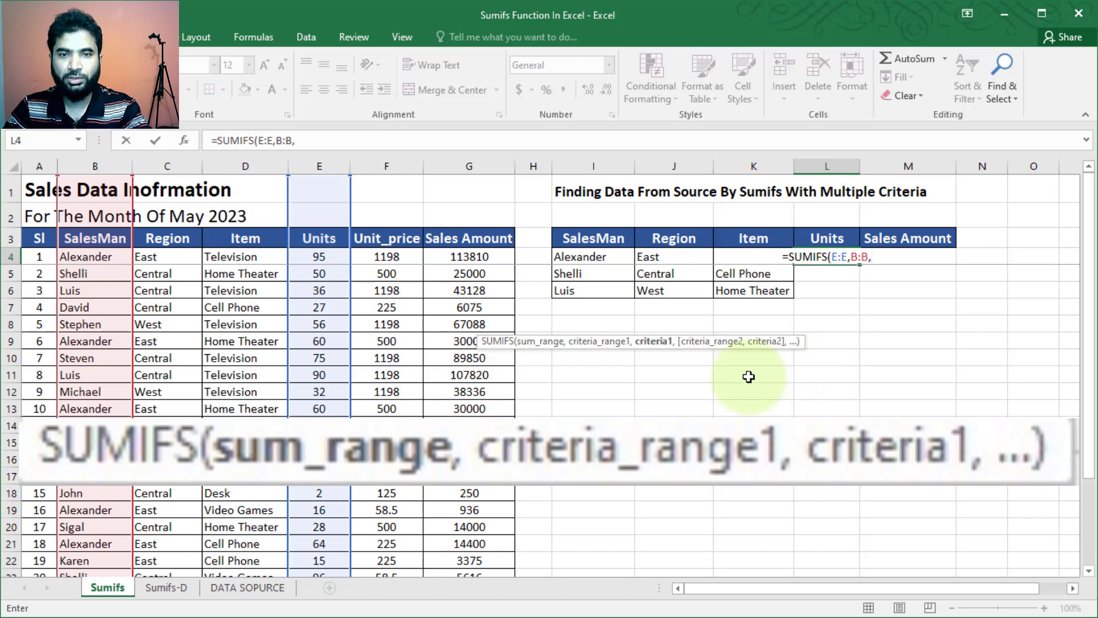
{"action": "left_click", "coordinate": [596, 164]}
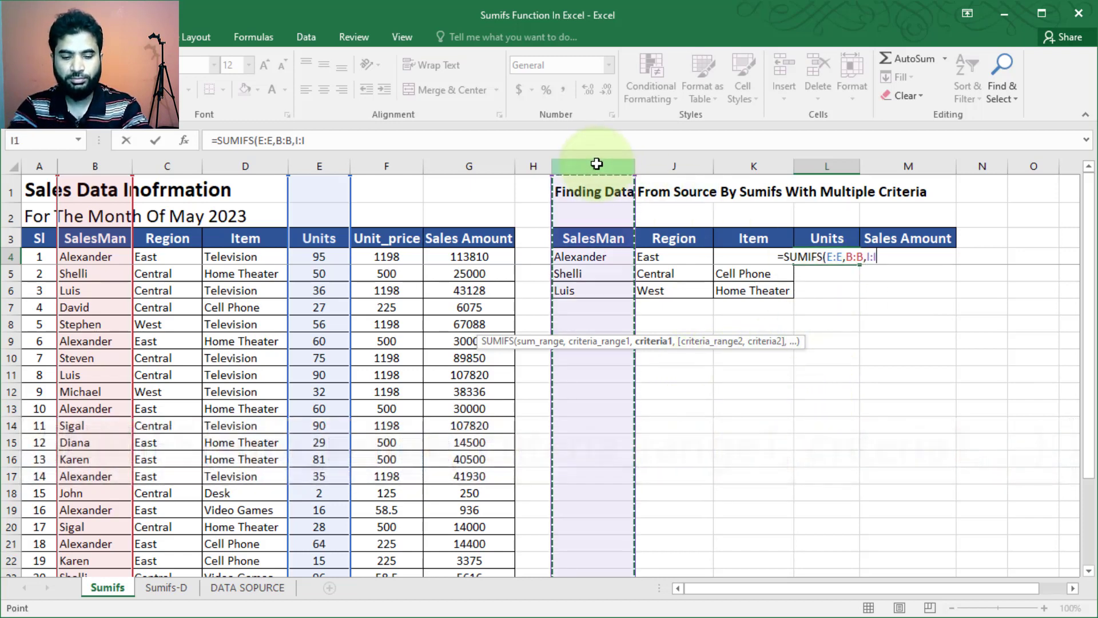
{"action": "type", "text": ","}
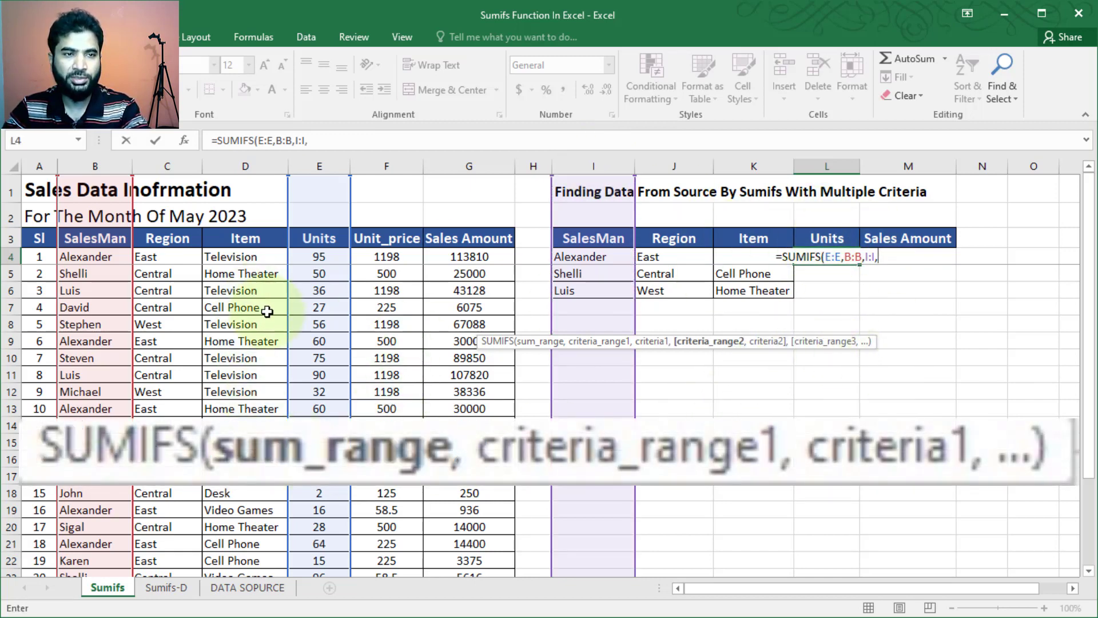
{"action": "left_click", "coordinate": [169, 165]}
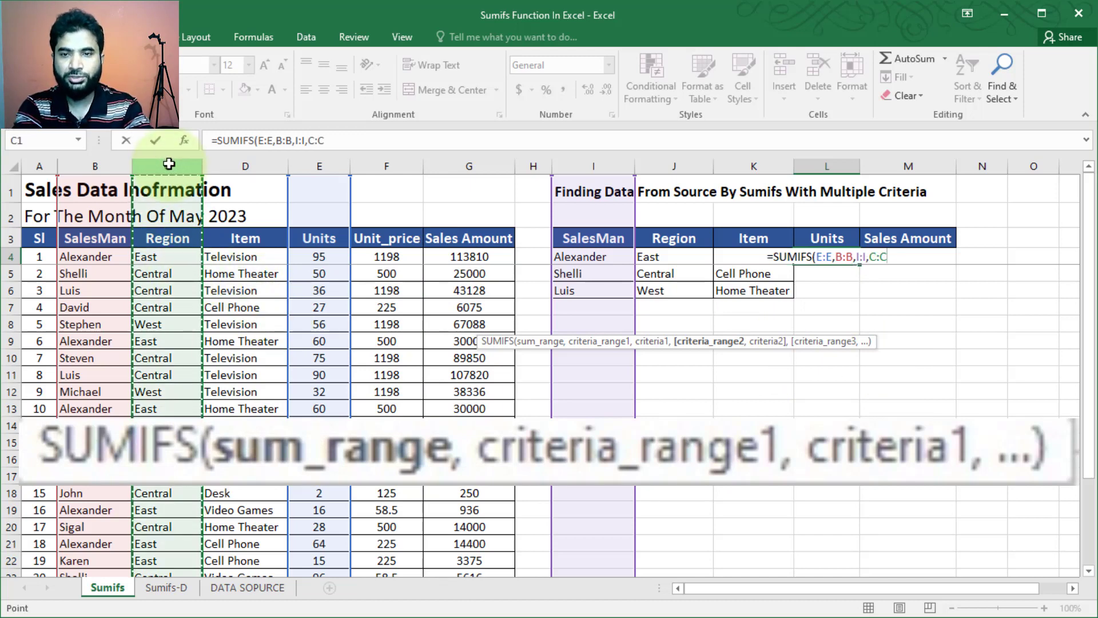
{"action": "type", "text": ","}
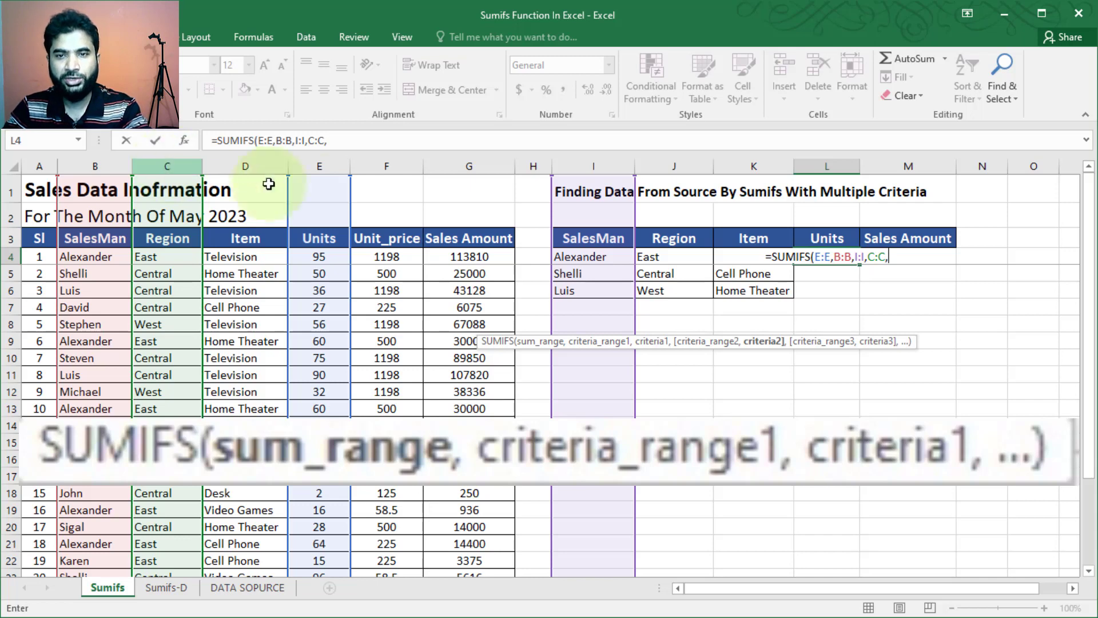
{"action": "left_click", "coordinate": [689, 161]}
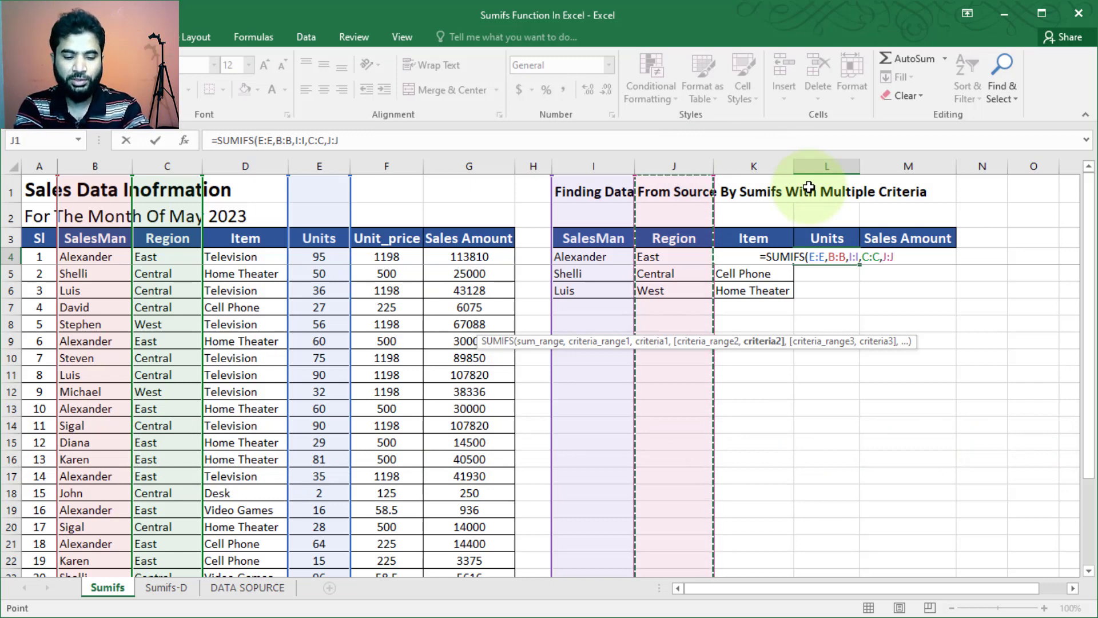
Add the Item pair D:D with criteria K:K and complete the SUMIFS formula in L4
{"action": "type", "text": ","}
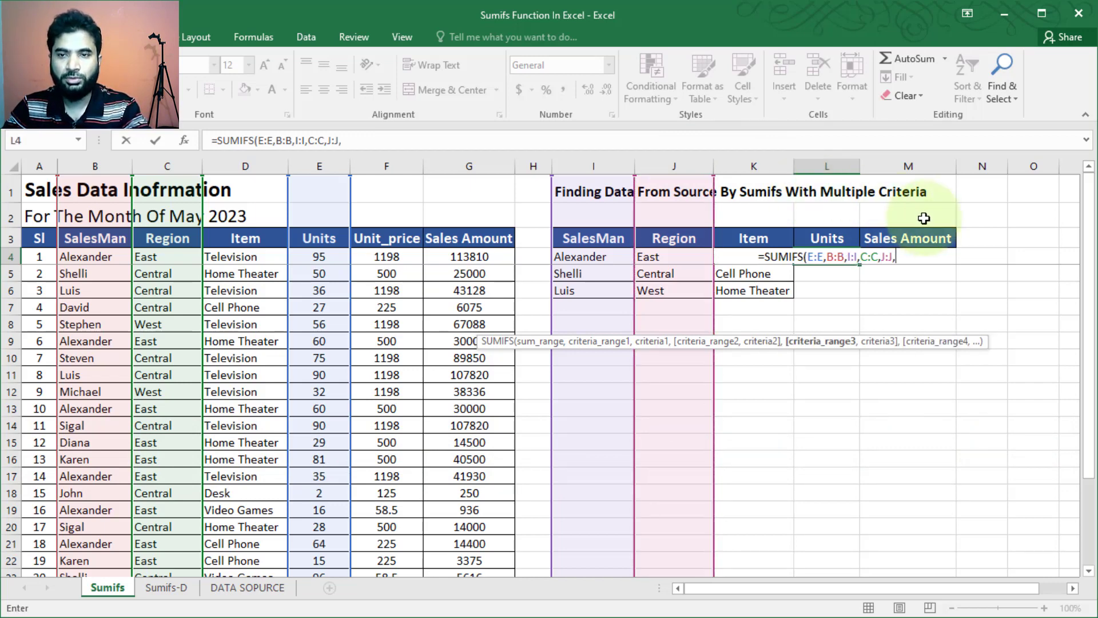
{"action": "left_click", "coordinate": [254, 165]}
{"action": "type", "text": ",K:K"}
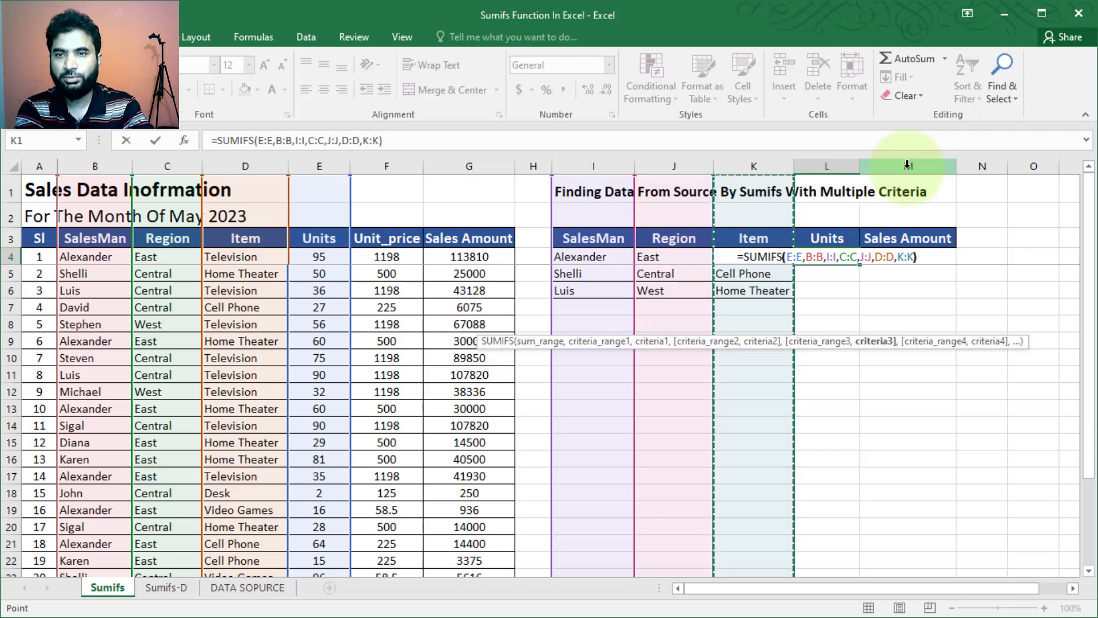
{"action": "key", "text": "Return"}
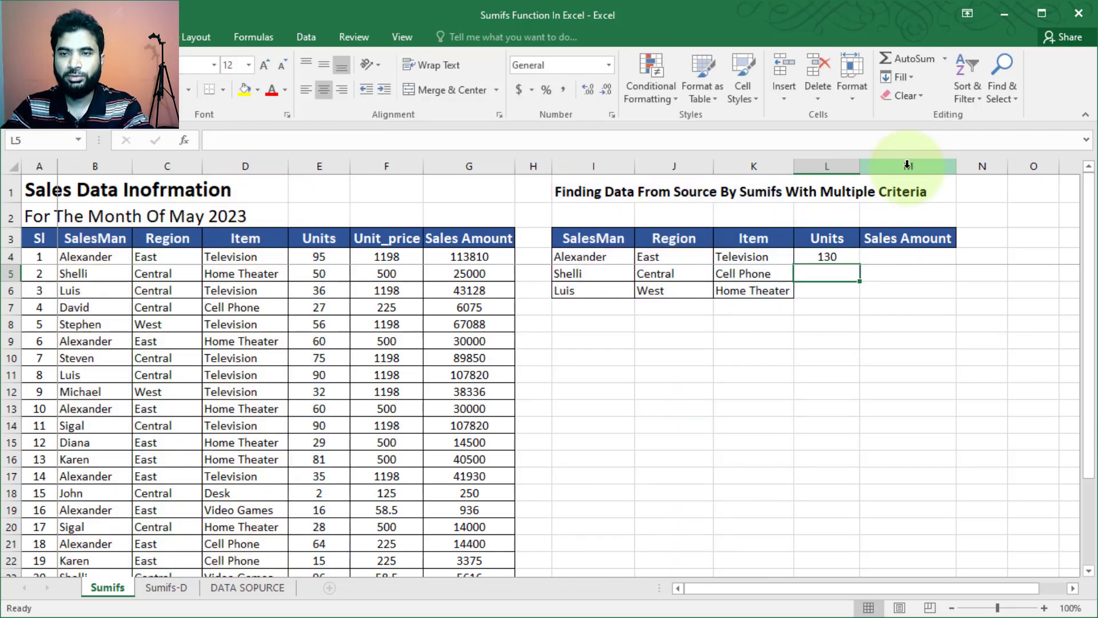
Fill the Units formula from L4 down to L6
{"action": "left_click", "coordinate": [590, 260]}
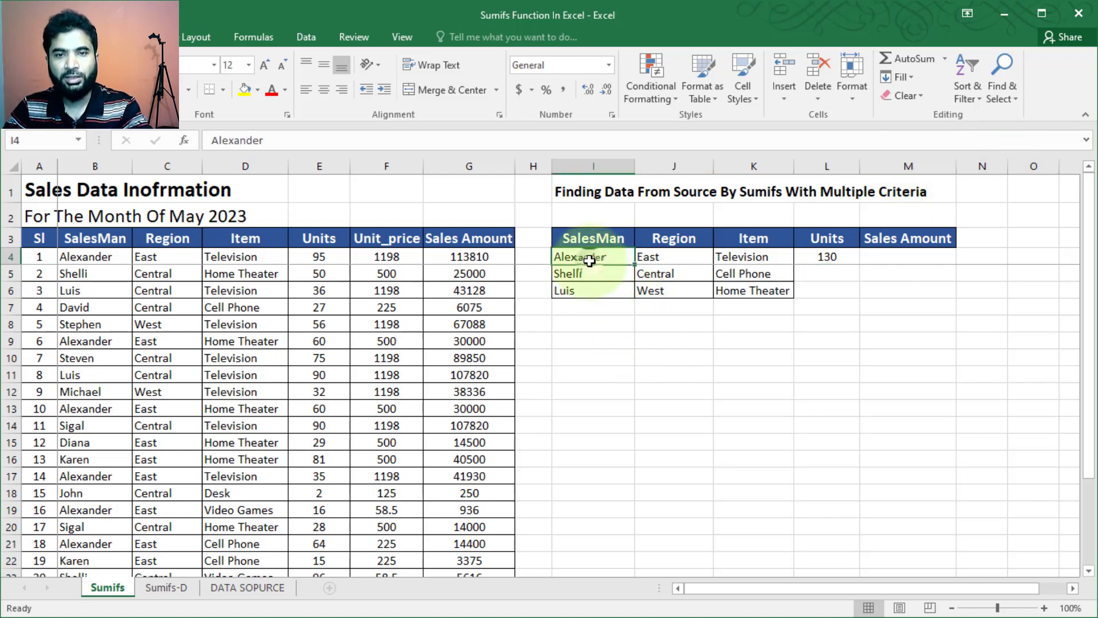
{"action": "left_click", "coordinate": [652, 261]}
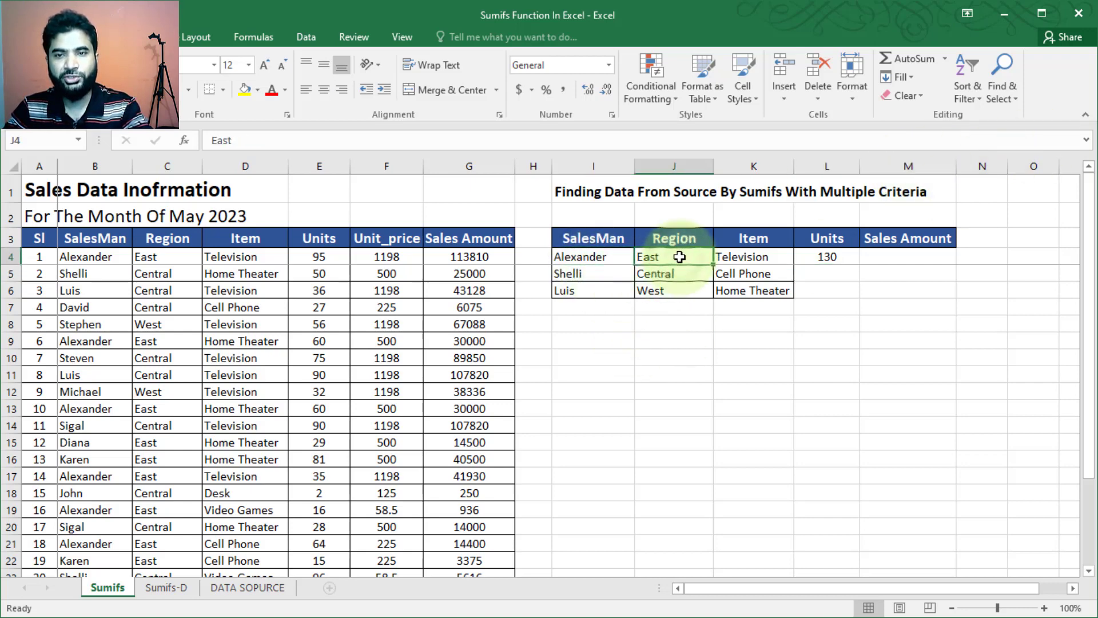
{"action": "left_click", "coordinate": [762, 257]}
{"action": "left_click", "coordinate": [838, 258]}
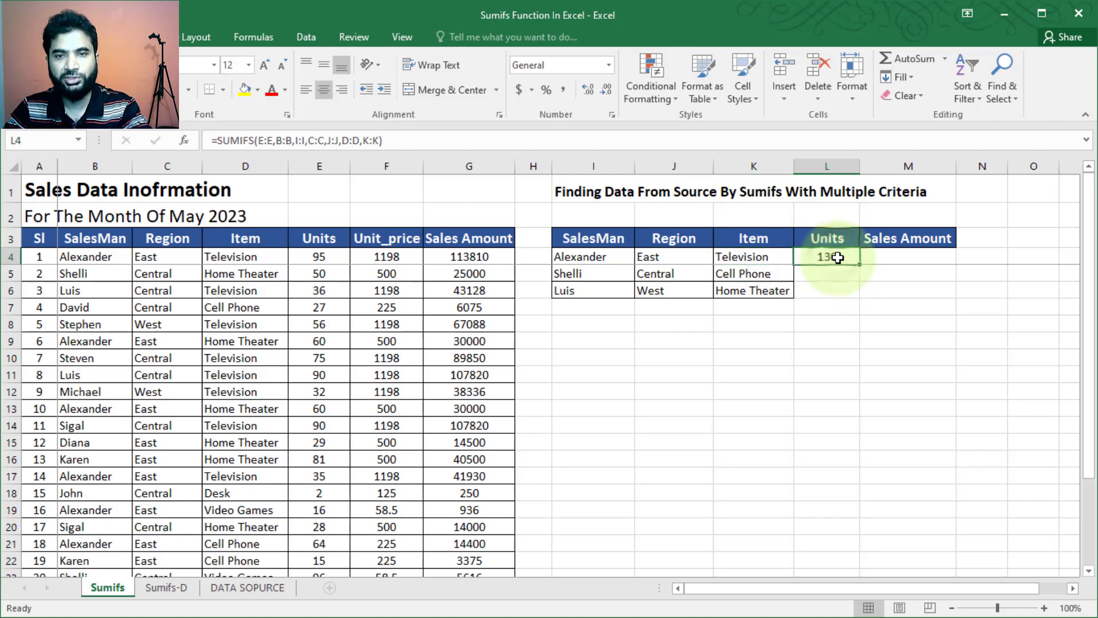
{"action": "left_click", "coordinate": [594, 272]}
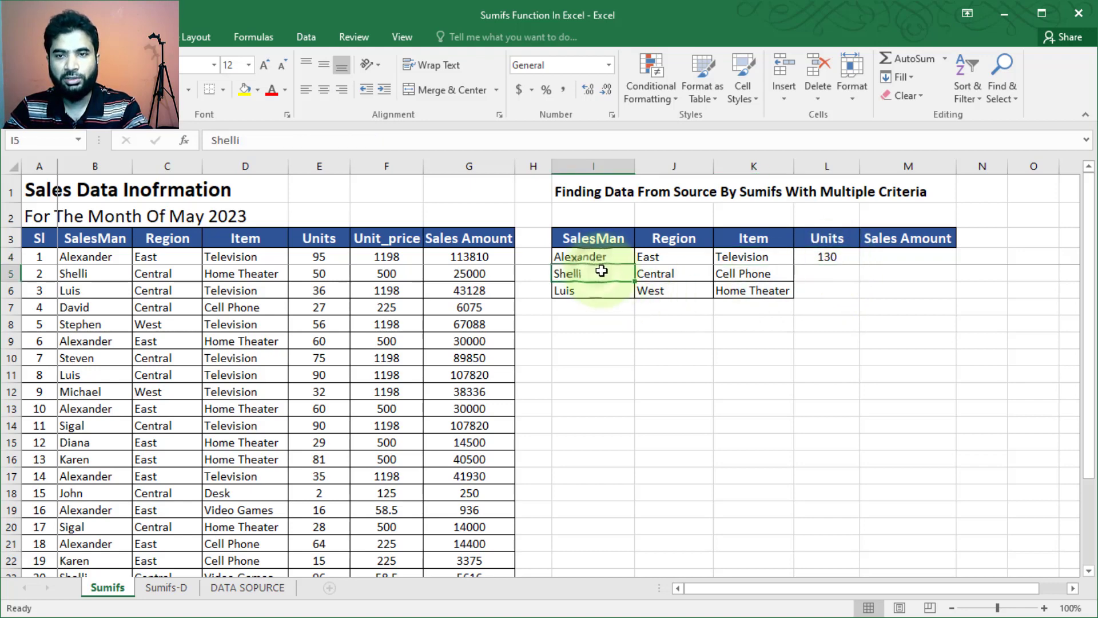
{"action": "left_click", "coordinate": [822, 257]}
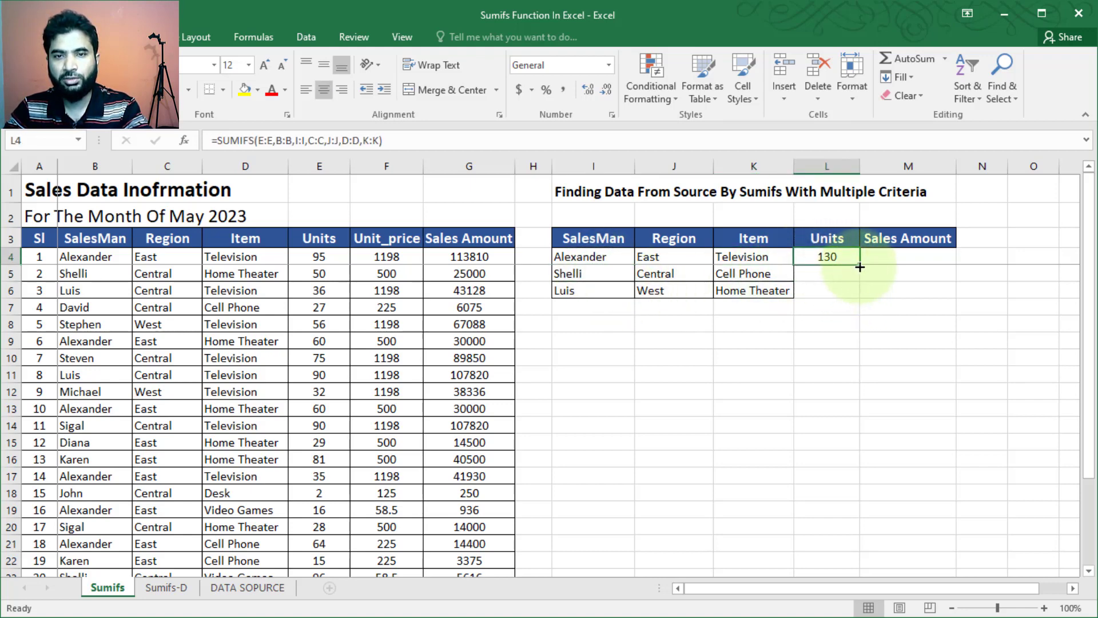
{"action": "left_click_drag", "start_coordinate": [859, 266], "coordinate": [859, 295]}
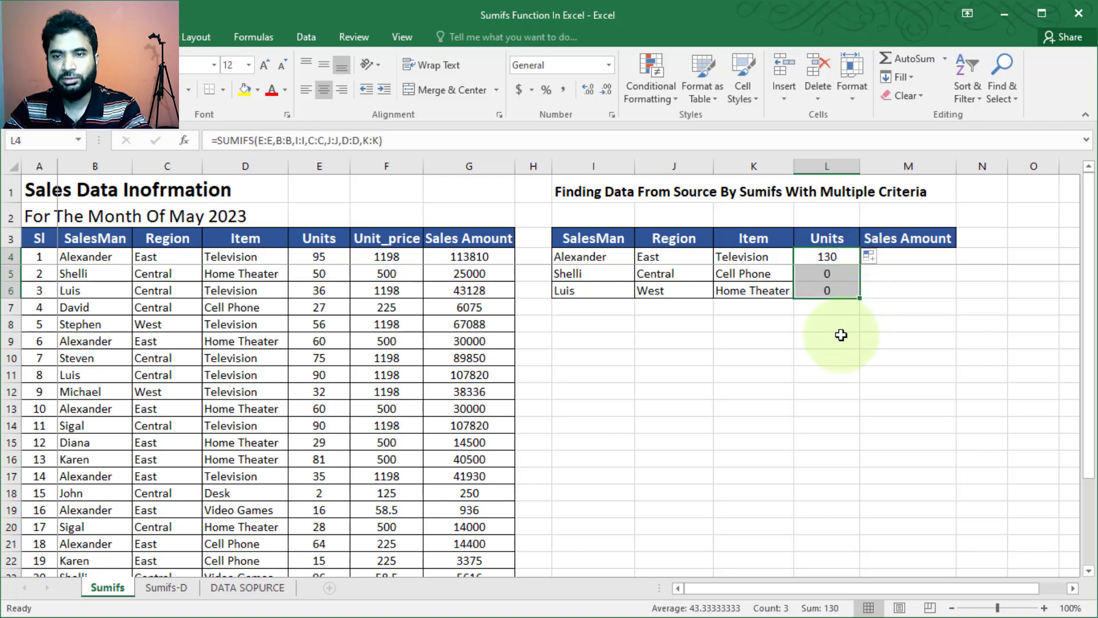
Try West, copied from J6, as the Region criterion in J5, and undo the paste
{"action": "left_click", "coordinate": [841, 334]}
{"action": "left_click", "coordinate": [831, 274]}
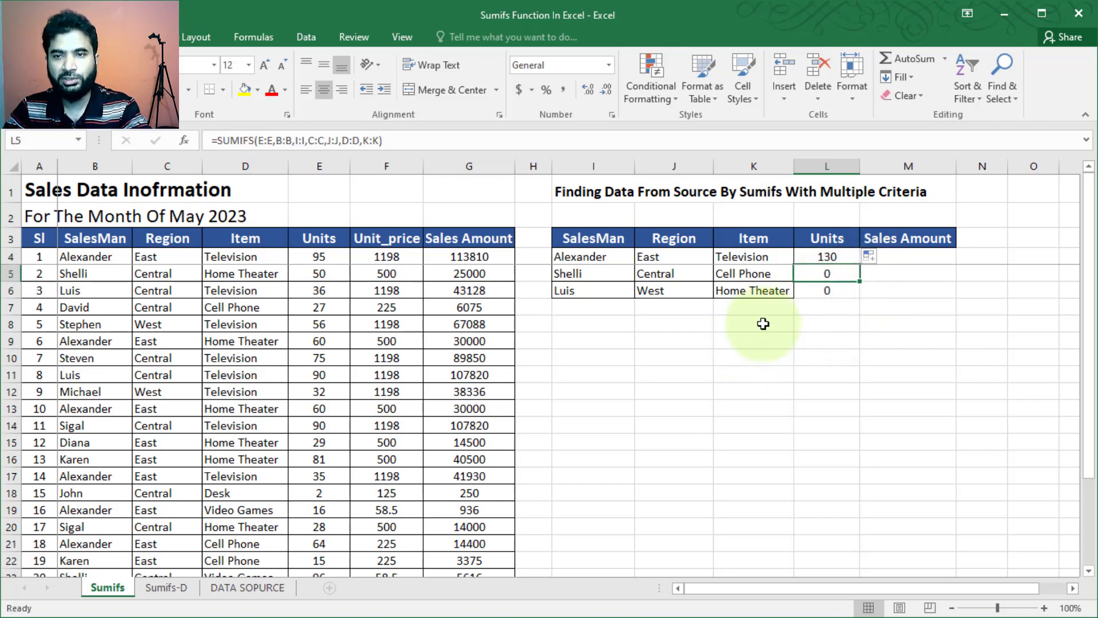
{"action": "left_click_drag", "start_coordinate": [568, 273], "coordinate": [655, 280]}
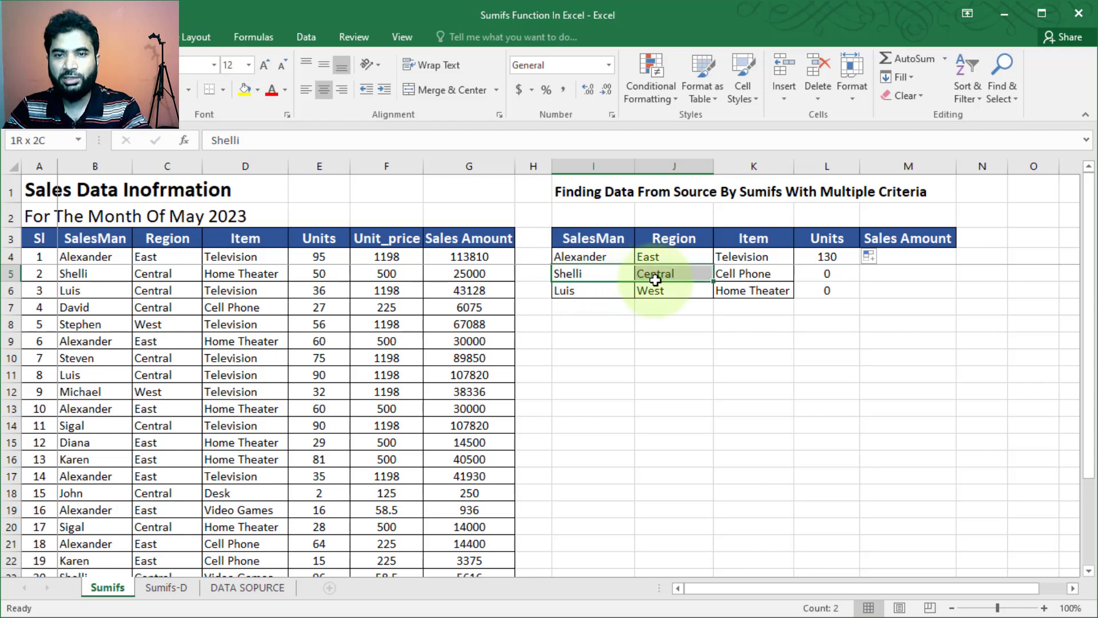
{"action": "left_click", "coordinate": [679, 259]}
{"action": "left_click", "coordinate": [671, 291]}
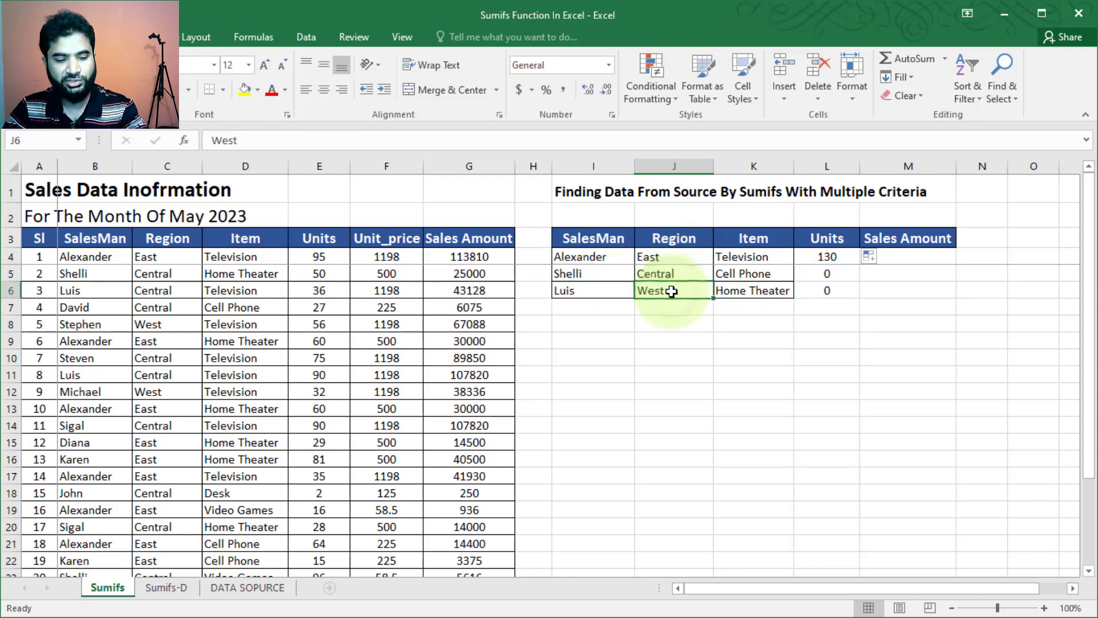
{"action": "key", "text": "ctrl+c"}
{"action": "left_click", "coordinate": [678, 274]}
{"action": "key", "text": "Return"}
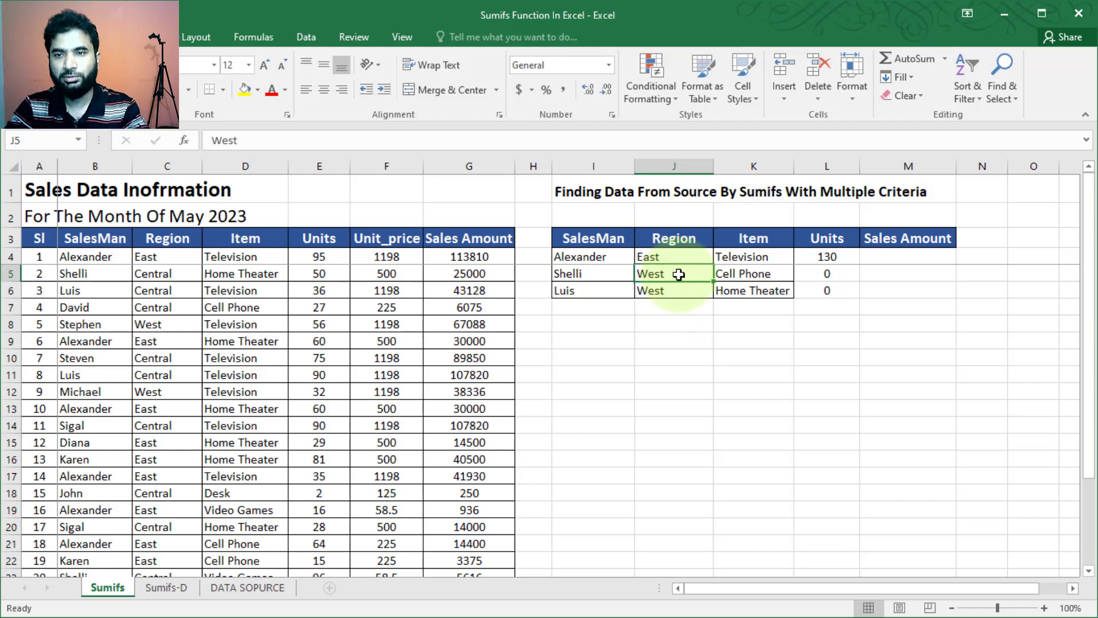
{"action": "key", "text": "ctrl+z"}
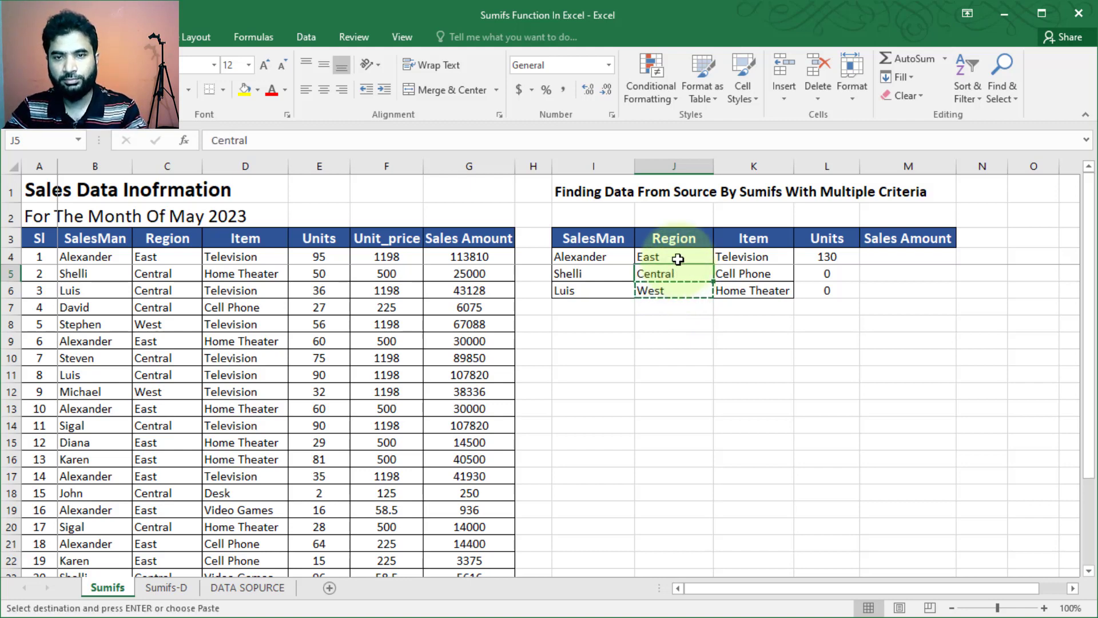
Replace the Region criterion in J5 with East copied from J4
{"action": "left_click", "coordinate": [678, 257]}
{"action": "key", "text": "ctrl+c"}
{"action": "left_click", "coordinate": [680, 274]}
{"action": "key", "text": "Return"}
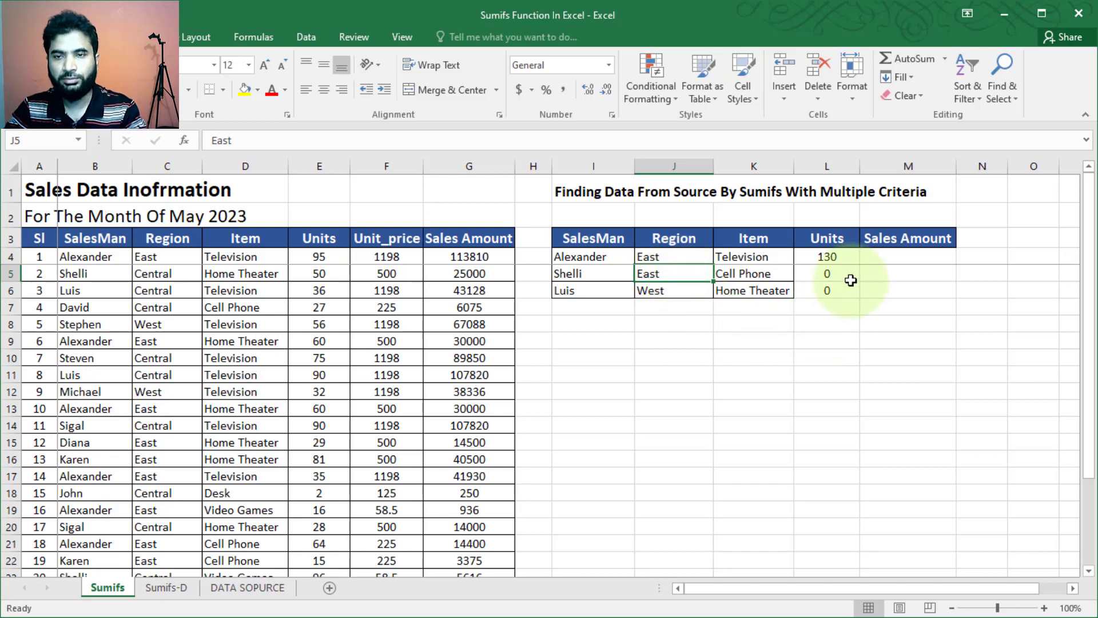
Replace the SalesMan criterion in I5 with the salesman name from B16 in the source table
{"action": "key", "text": "Left"}
{"action": "left_click", "coordinate": [98, 458]}
{"action": "key", "text": "ctrl+c"}
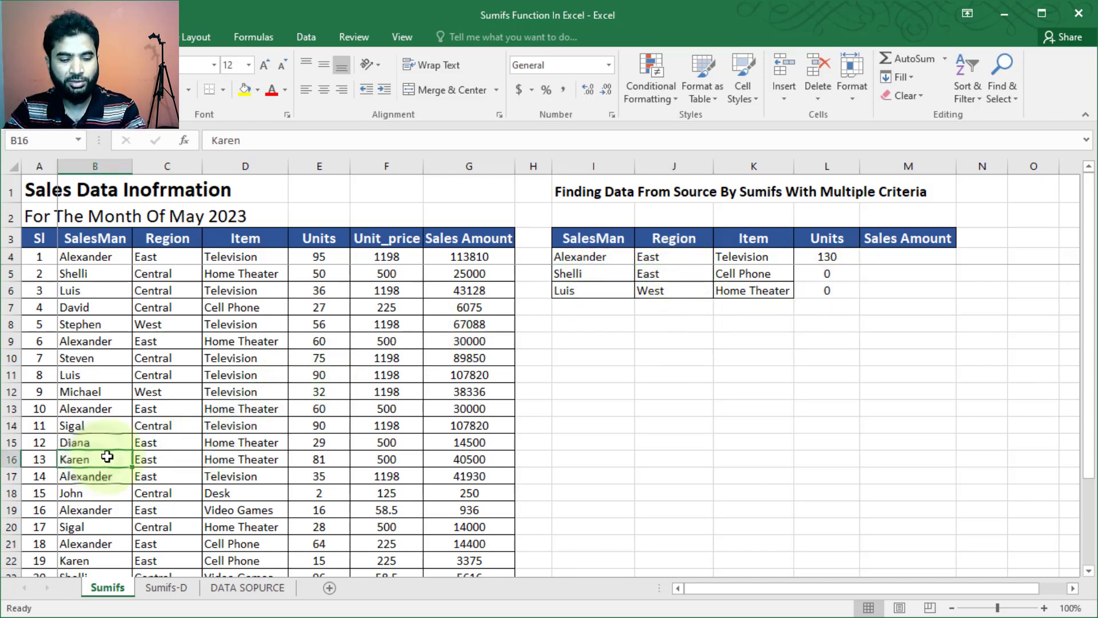
{"action": "left_click", "coordinate": [595, 273]}
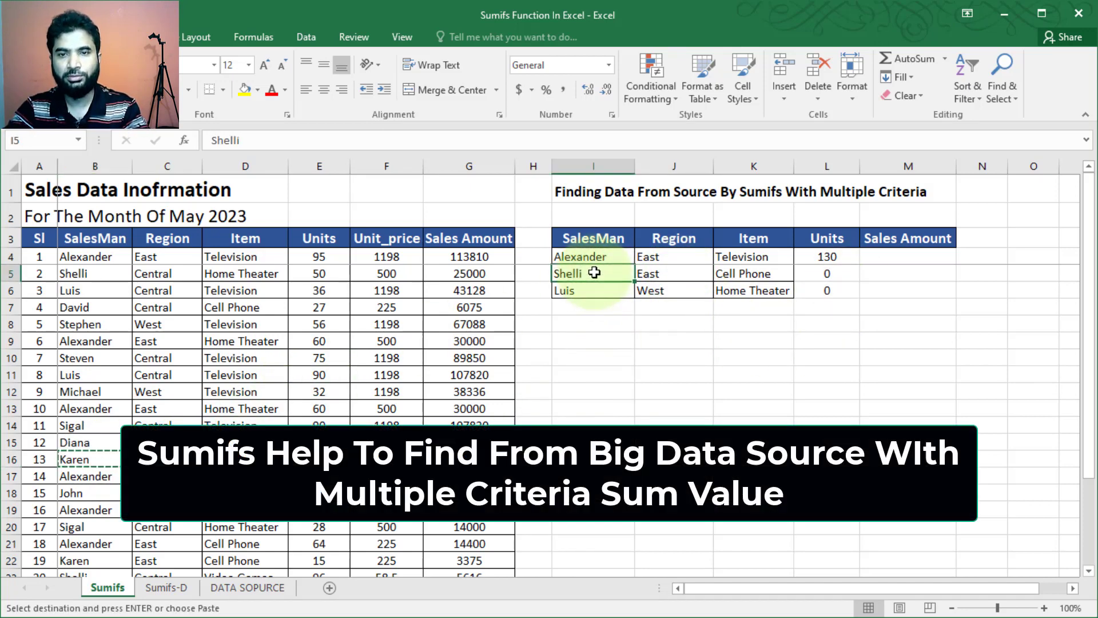
{"action": "key", "text": "Return"}
{"action": "left_click", "coordinate": [595, 322]}
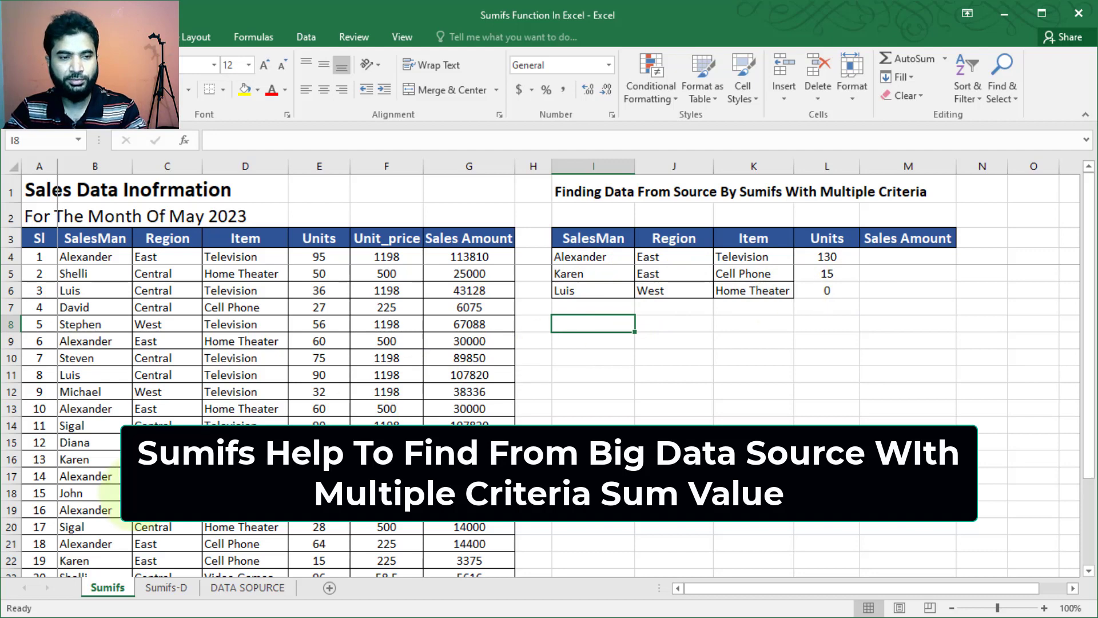
Replace the SalesMan criterion in I6 with the salesman name from B26 in the source table
{"action": "scroll", "coordinate": [112, 491], "scroll_direction": "down", "scroll_amount": 2}
{"action": "left_click", "coordinate": [87, 525]}
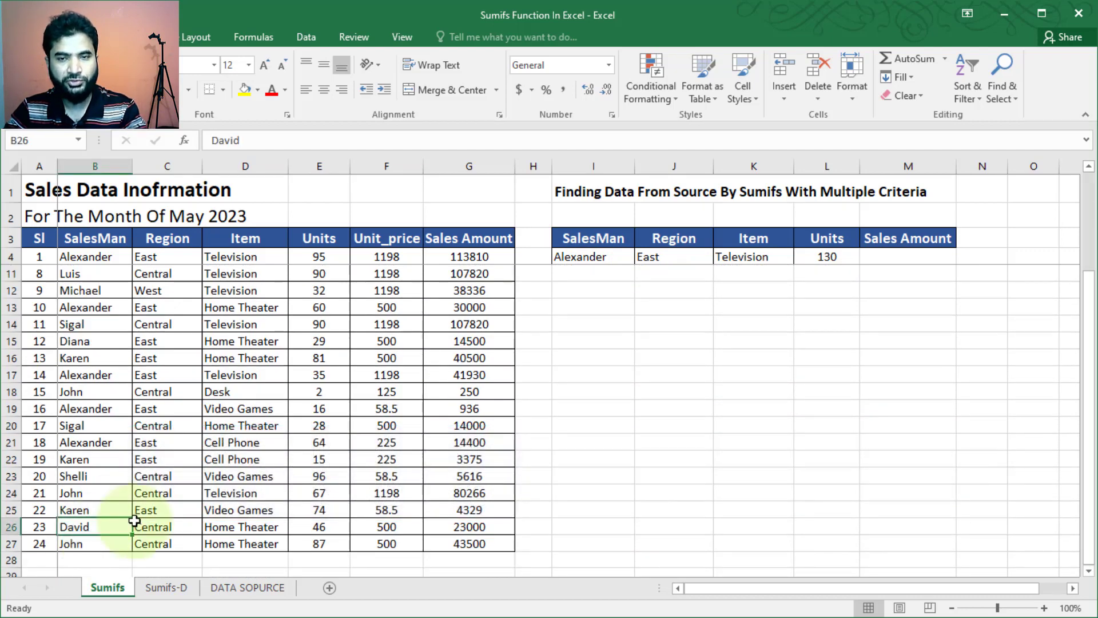
{"action": "key", "text": "ctrl+c"}
{"action": "scroll", "coordinate": [645, 444], "scroll_direction": "up", "scroll_amount": 2}
{"action": "left_click", "coordinate": [582, 291]}
{"action": "key", "text": "Return"}
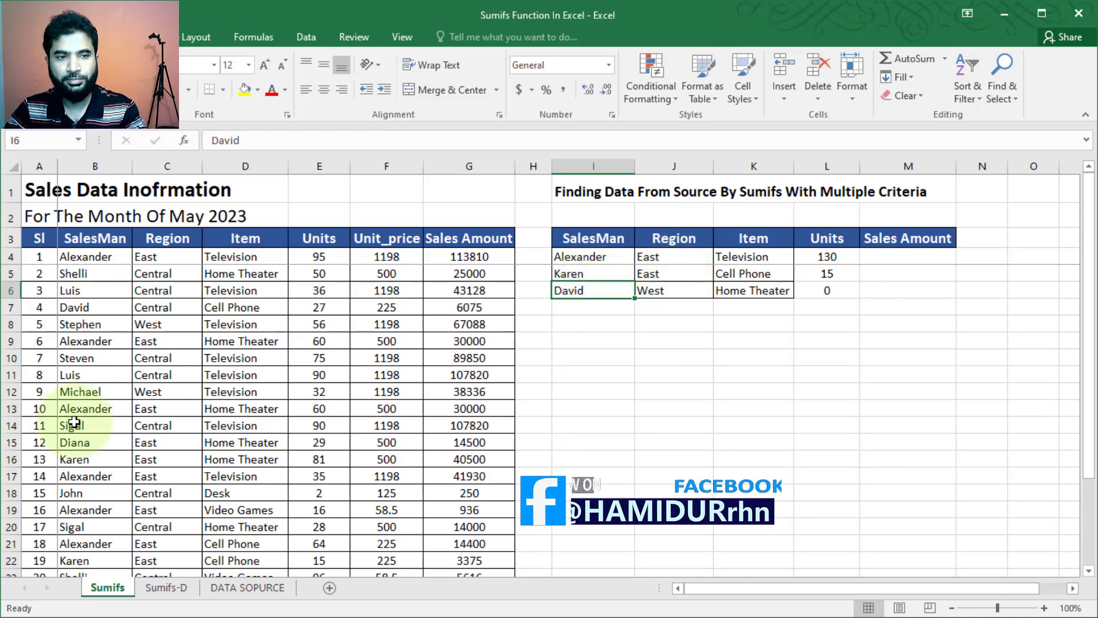
Replace the Region criterion in J6 with Central copied from C11 in the source table
{"action": "left_click", "coordinate": [168, 372]}
{"action": "key", "text": "ctrl+c"}
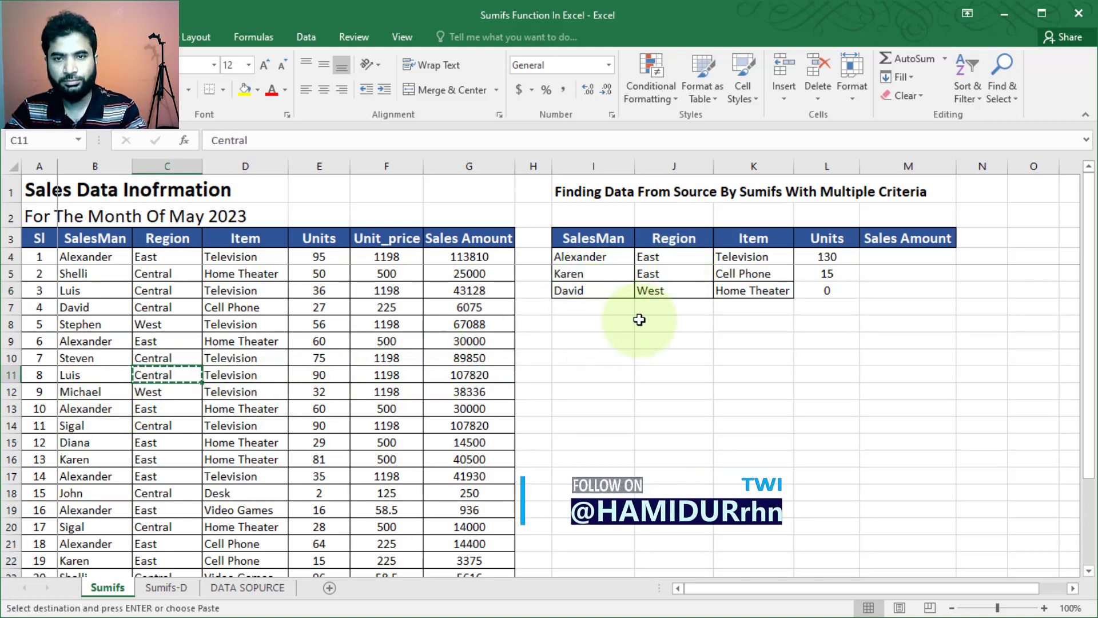
{"action": "left_click", "coordinate": [676, 288]}
{"action": "key", "text": "Return"}
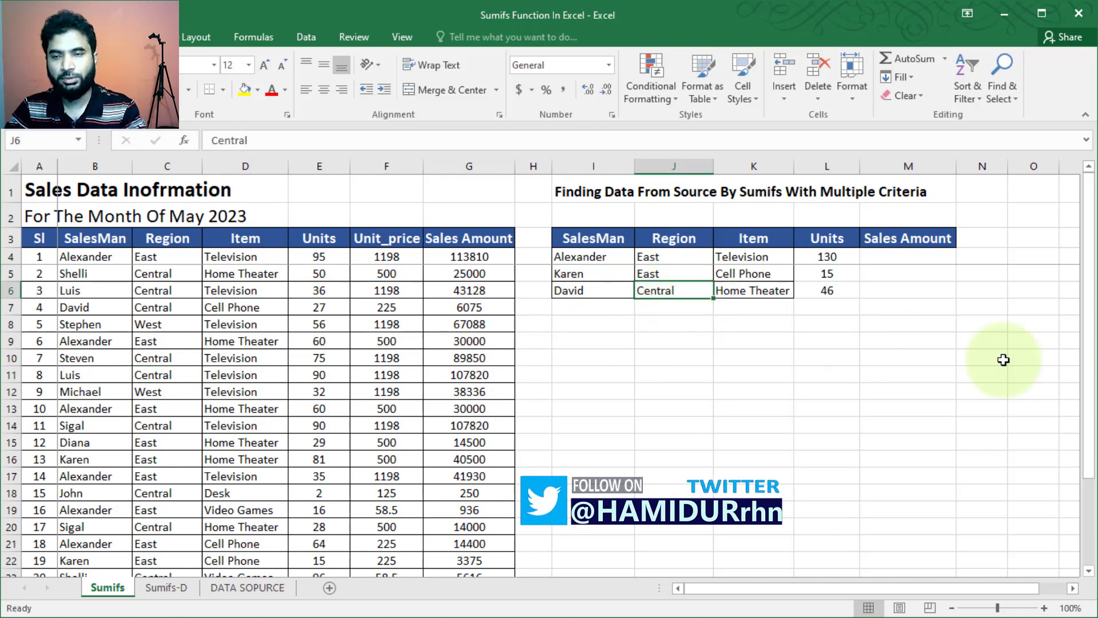
{"action": "left_click", "coordinate": [657, 355]}
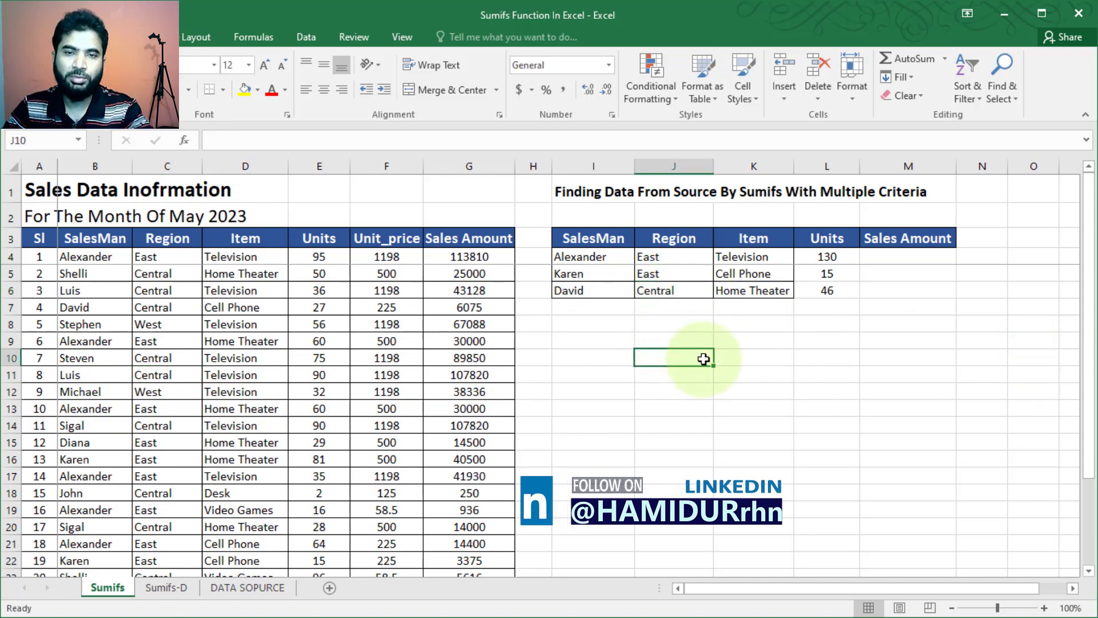
Start a SUMIFS formula in M4 with the Sales Amount column G:G as the sum range
{"action": "left_click", "coordinate": [903, 258]}
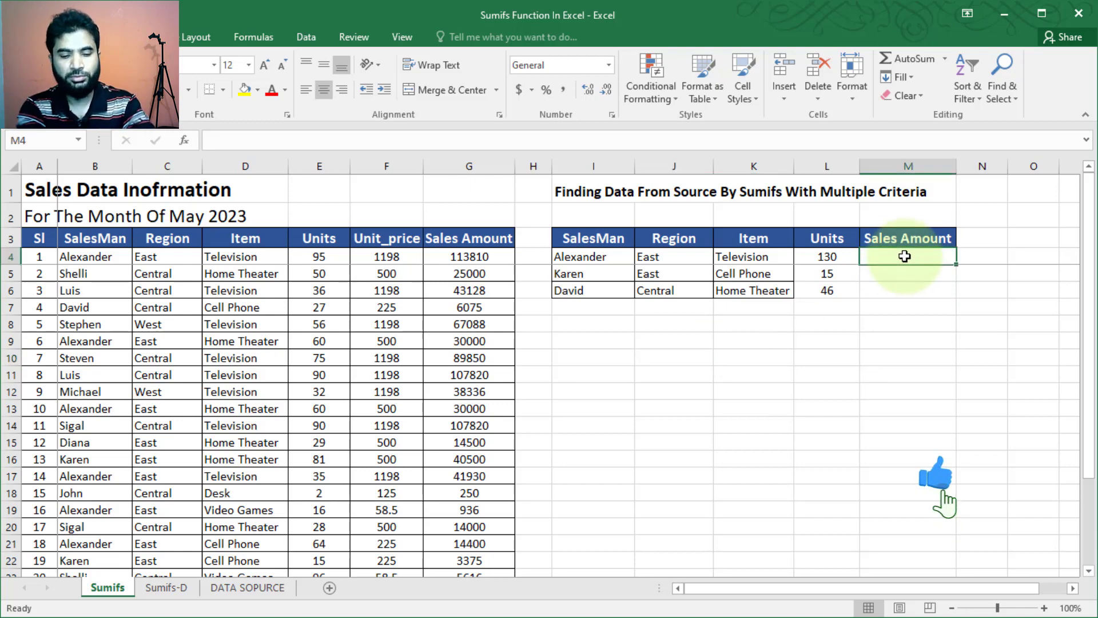
{"action": "type", "text": "="}
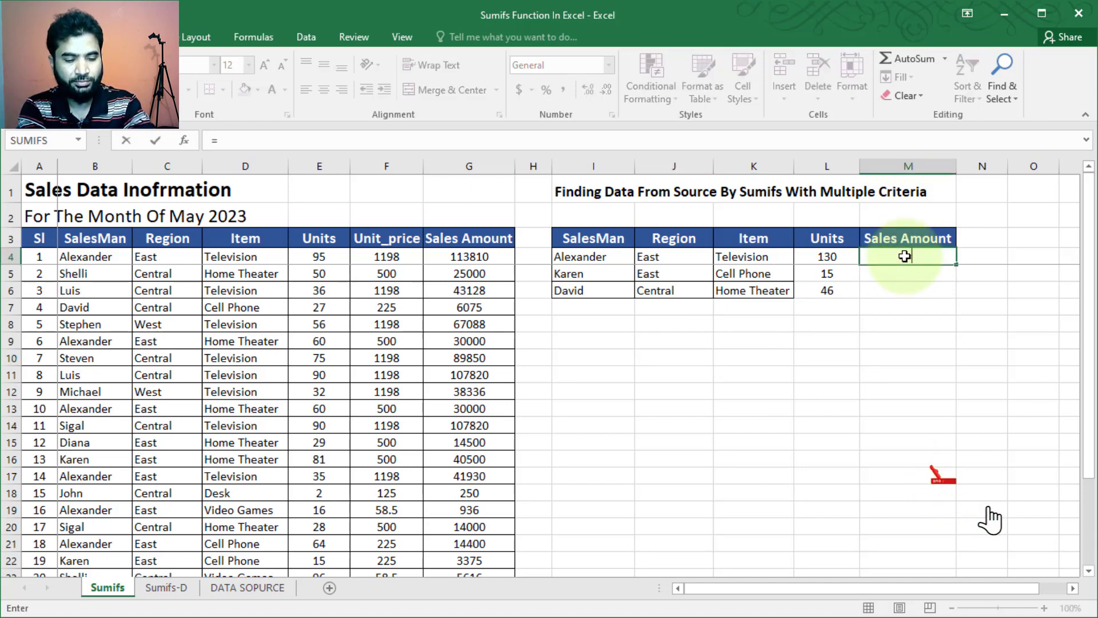
{"action": "type", "text": "sumi"}
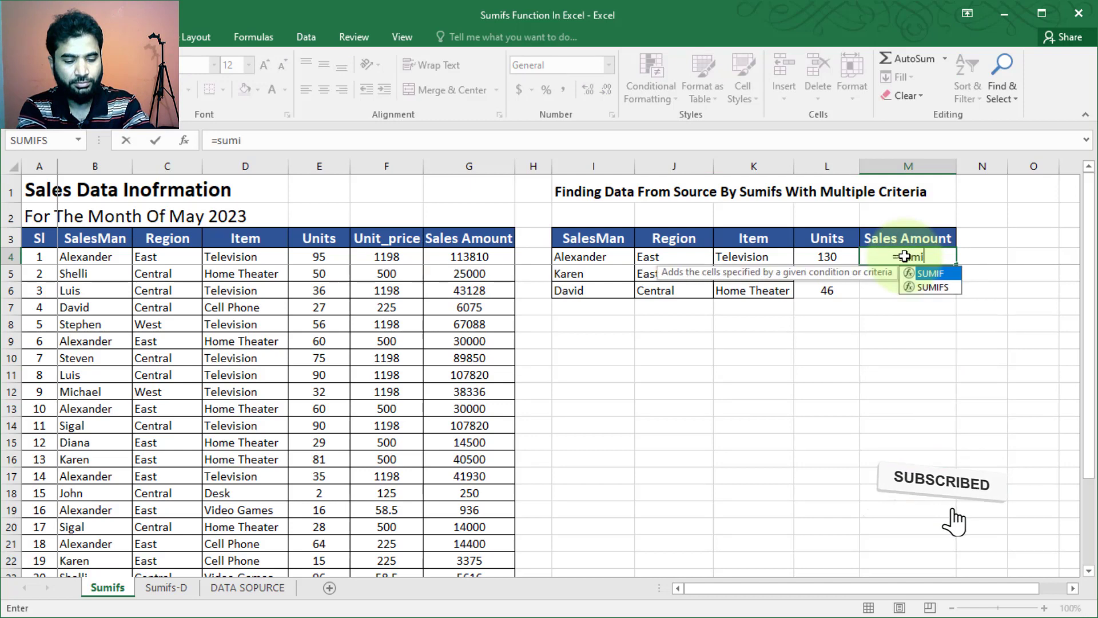
{"action": "type", "text": "fs"}
{"action": "key", "text": "Tab"}
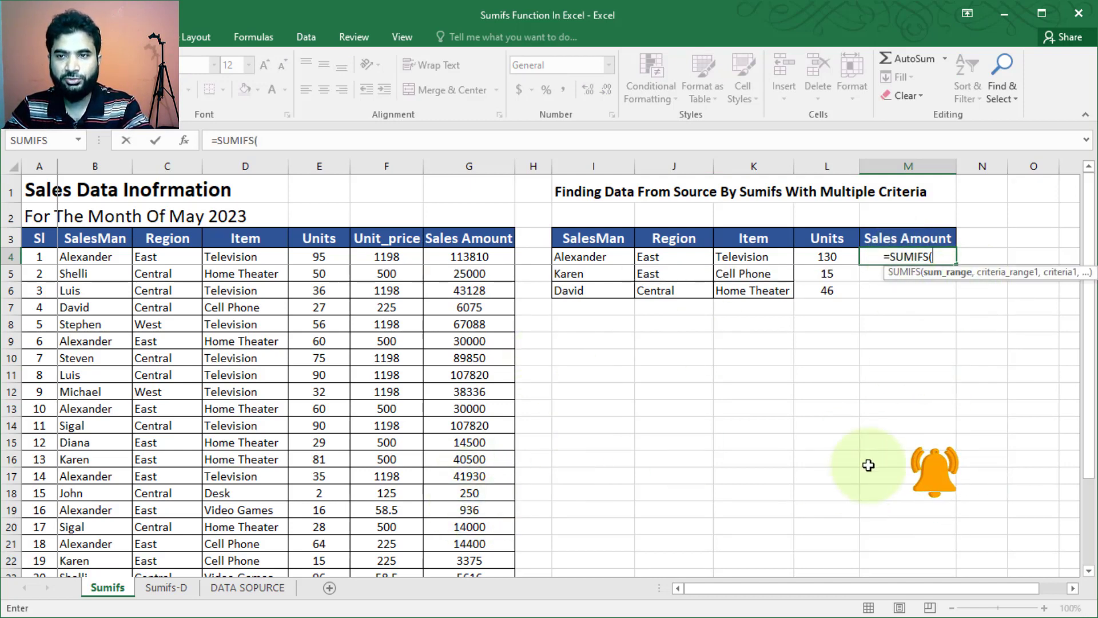
{"action": "left_click", "coordinate": [486, 159]}
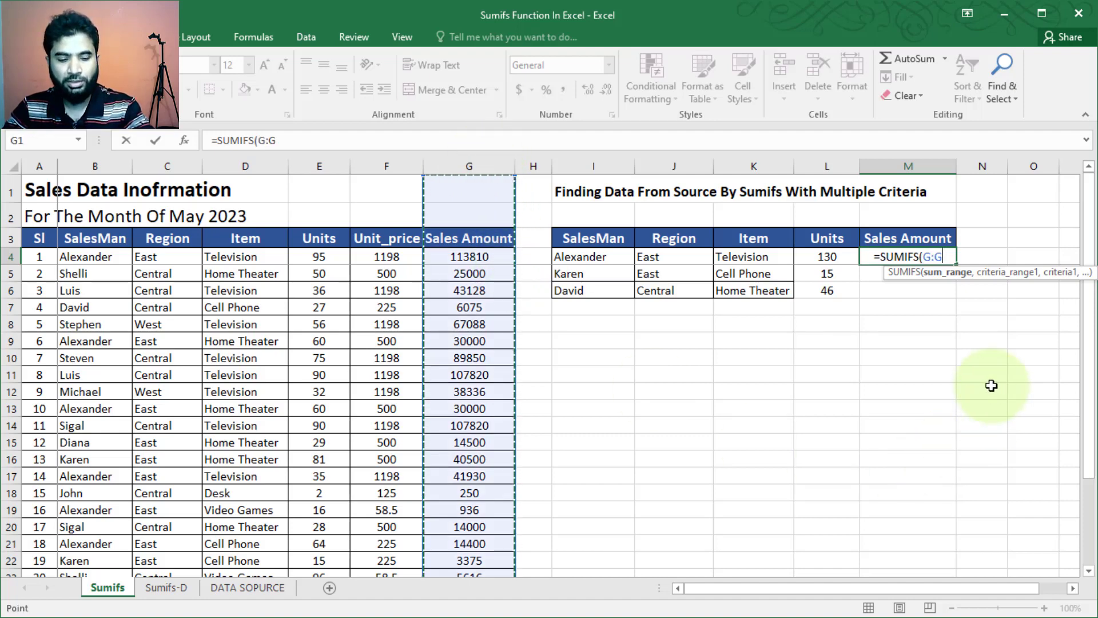
{"action": "type", "text": ","}
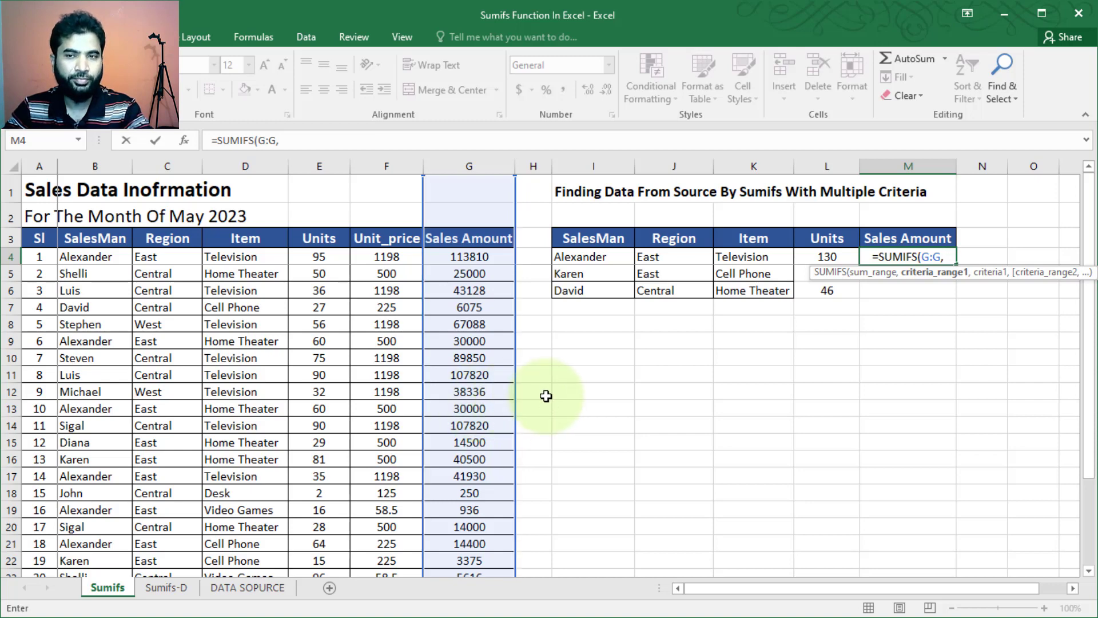
Add the SalesMan column B:B as the first criteria range, with I:I as its criterion
{"action": "left_click", "coordinate": [111, 160]}
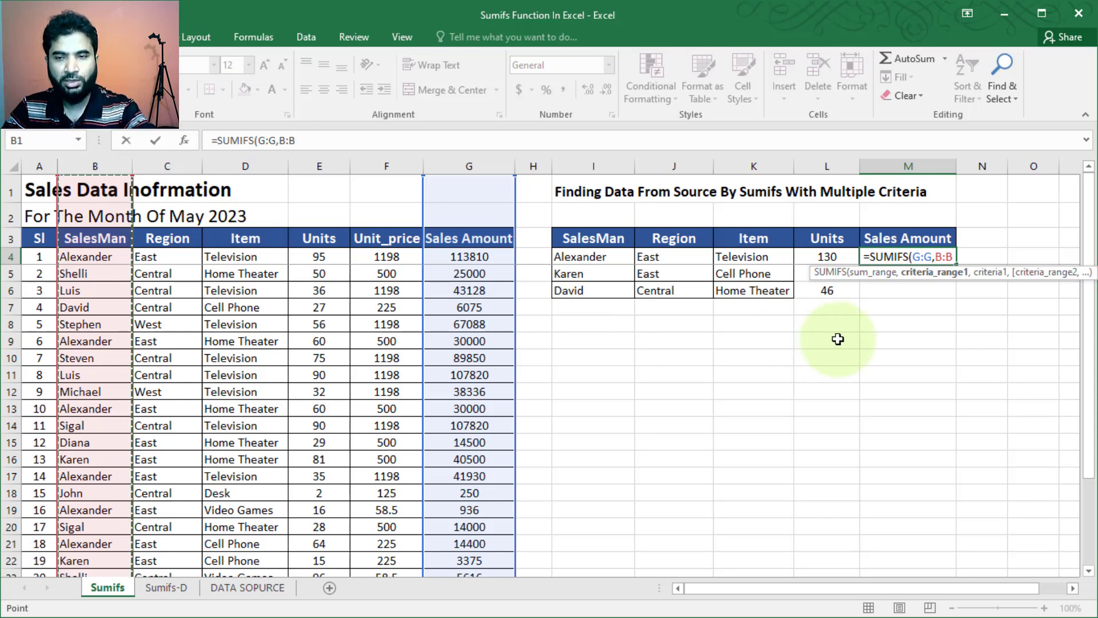
{"action": "type", "text": ","}
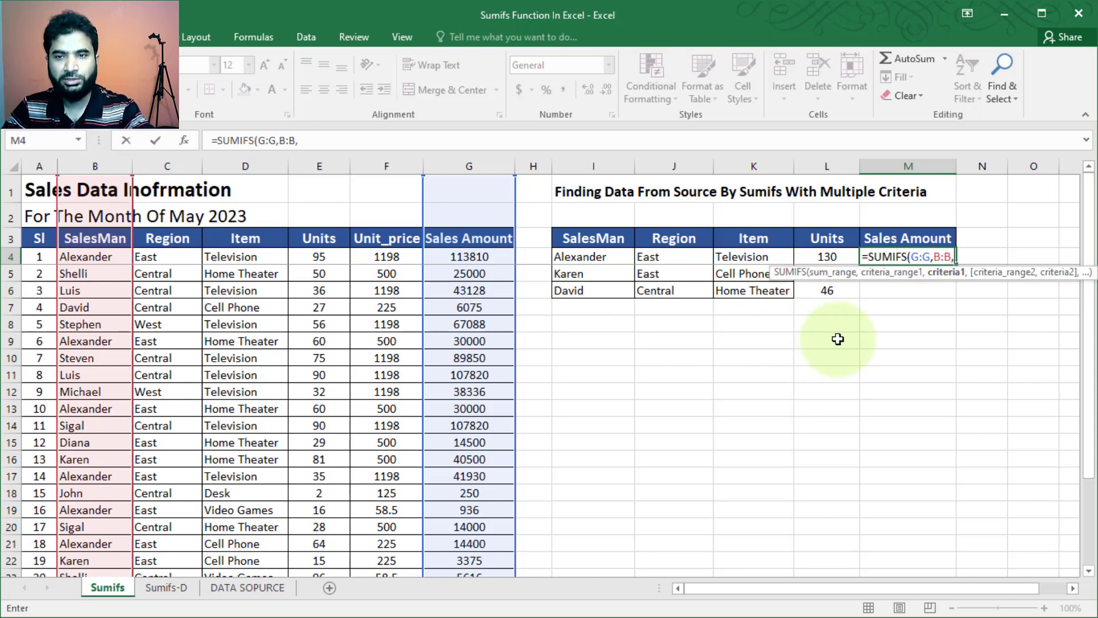
{"action": "left_click", "coordinate": [596, 165]}
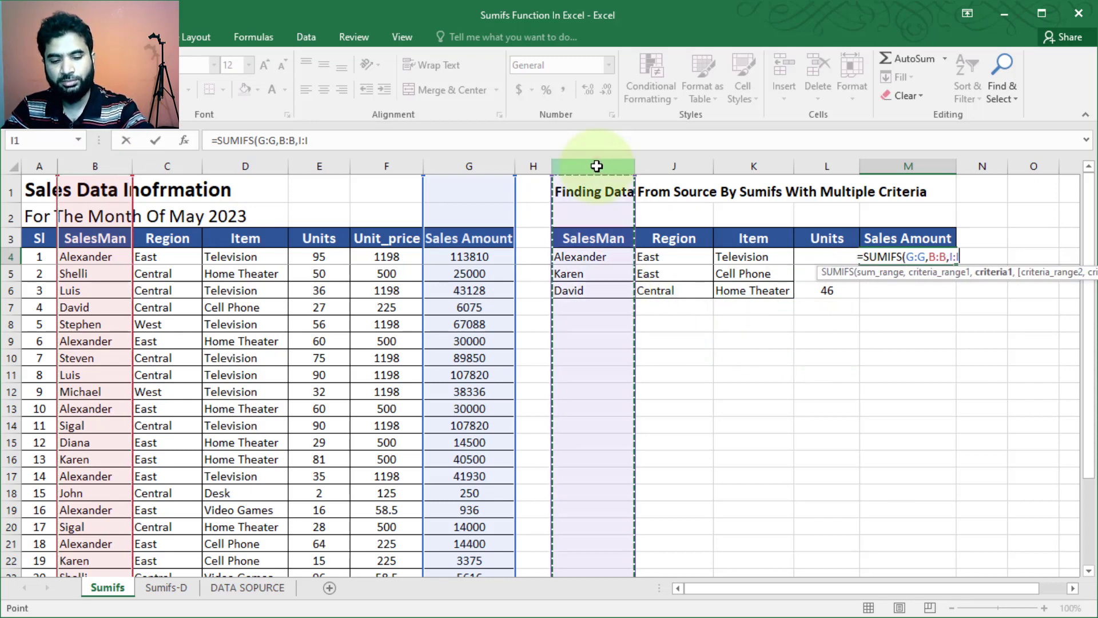
{"action": "type", "text": ","}
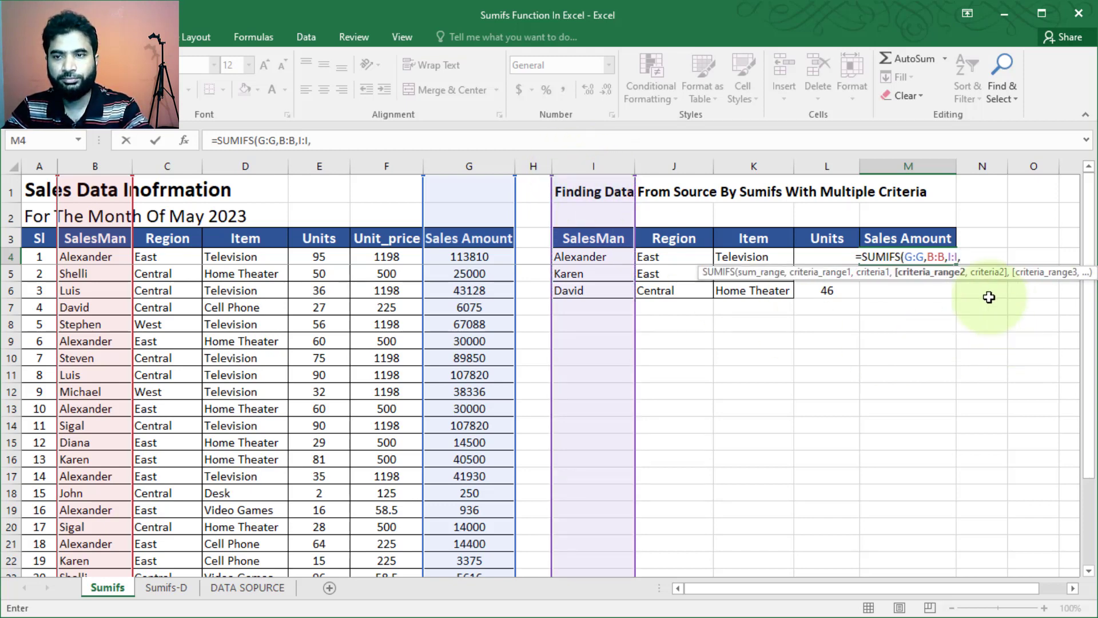
Add the Region column C:C as the second criteria range, with J:J as its criterion
{"action": "left_click_drag", "start_coordinate": [943, 282], "coordinate": [866, 323]}
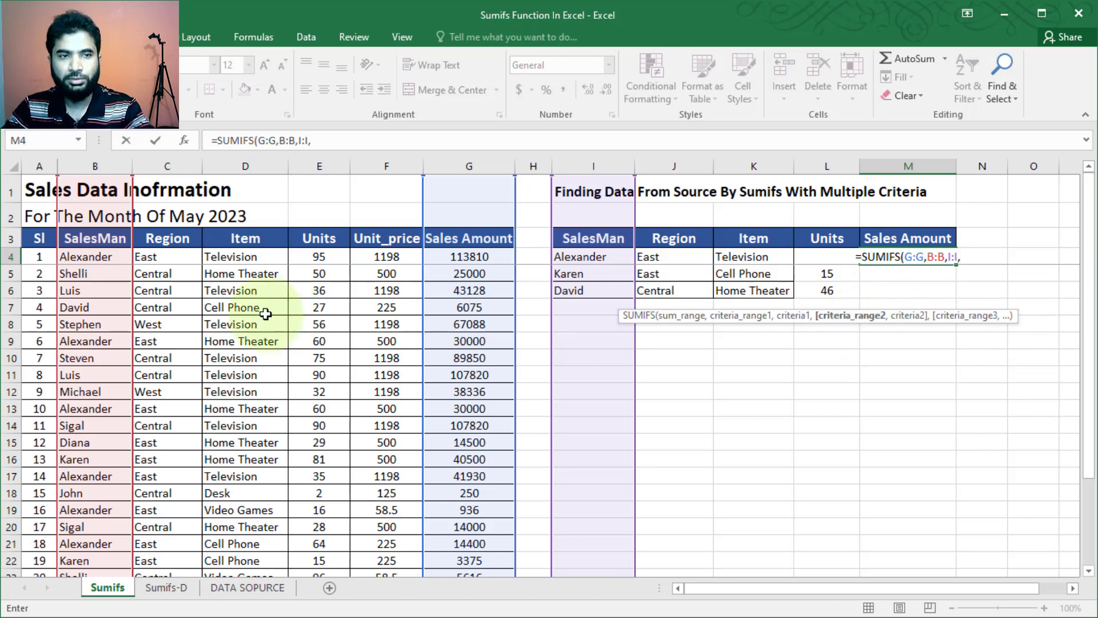
{"action": "left_click", "coordinate": [168, 166]}
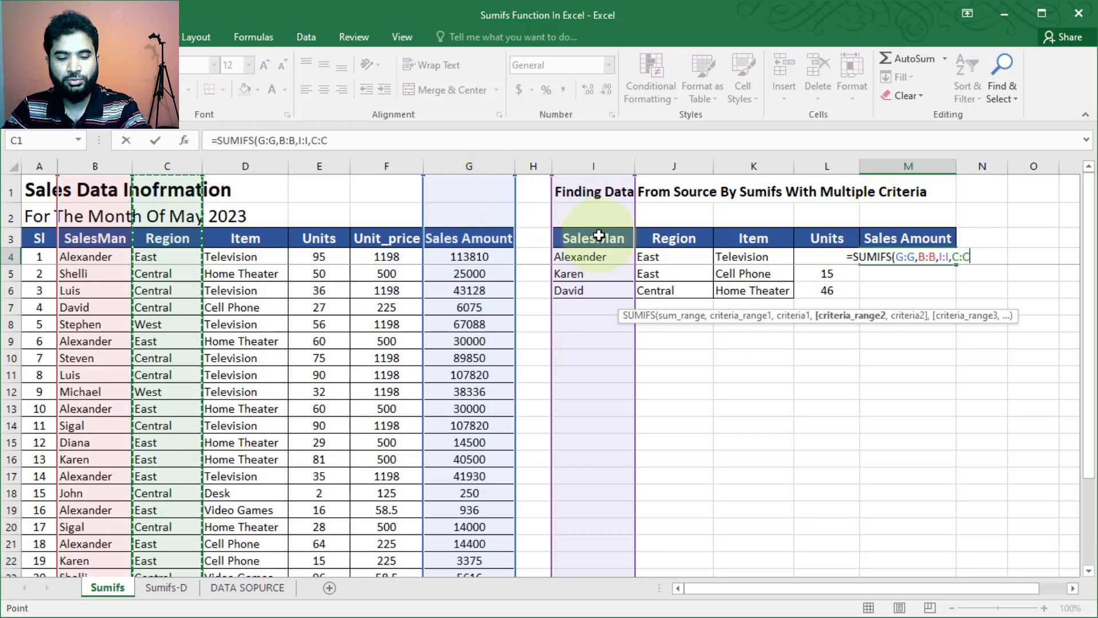
{"action": "type", "text": ","}
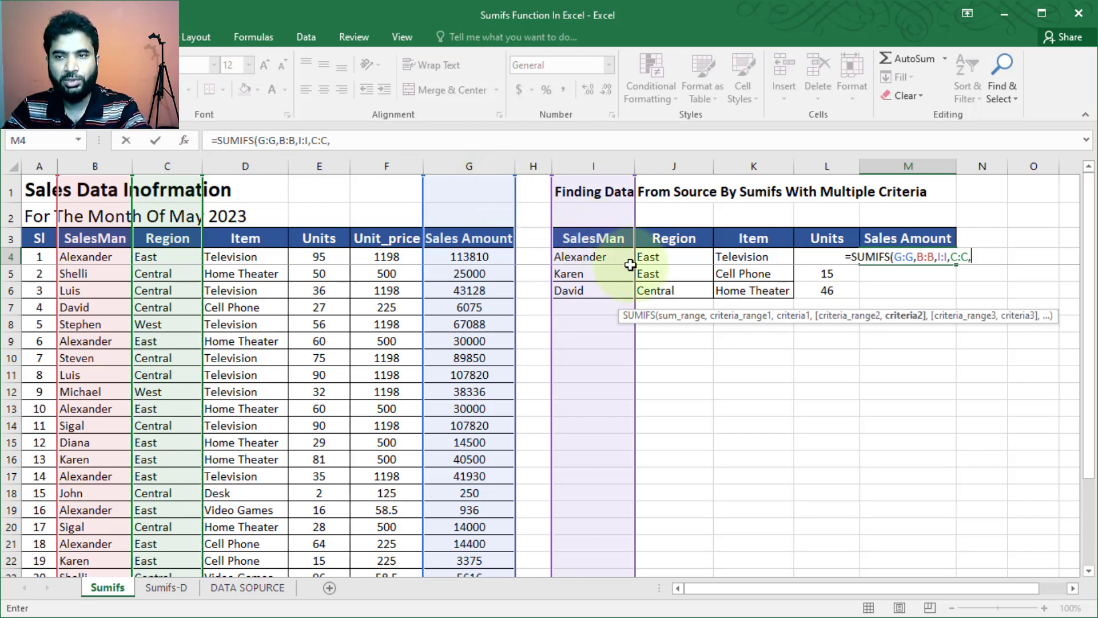
{"action": "left_click", "coordinate": [687, 166]}
{"action": "type", "text": ","}
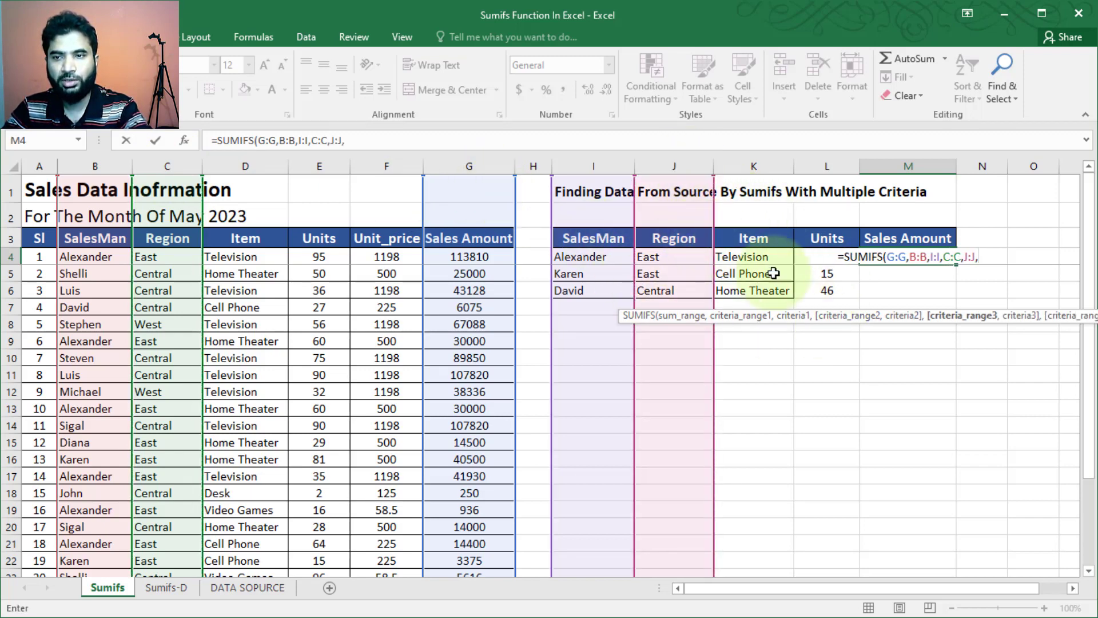
Add the Item column D:D with K:K as the third criteria pair and enter the formula
{"action": "left_click", "coordinate": [246, 165]}
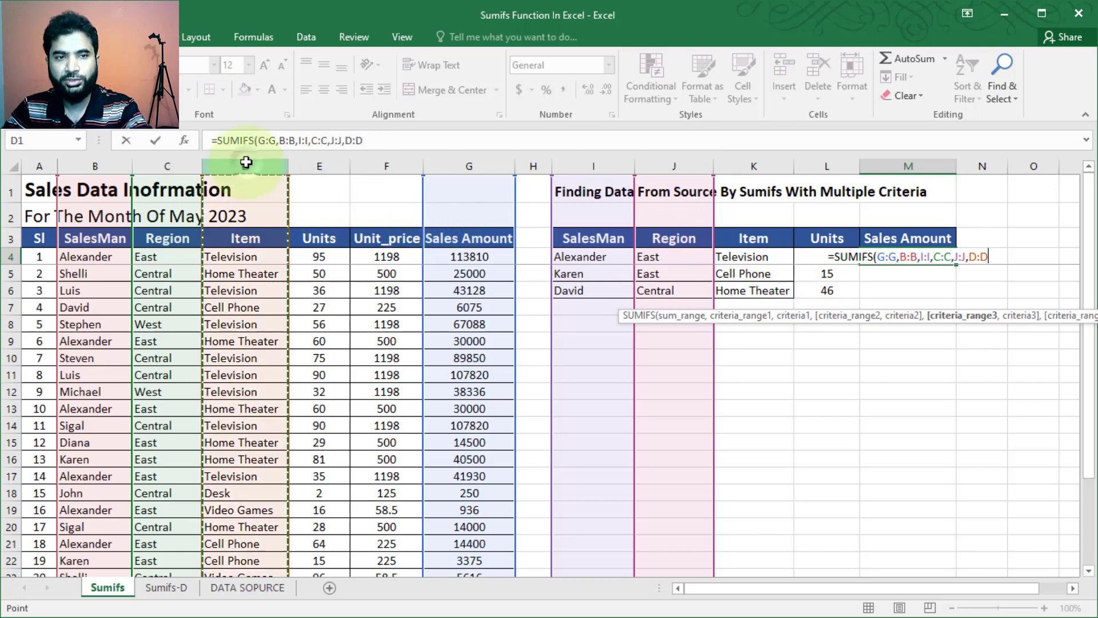
{"action": "type", "text": ","}
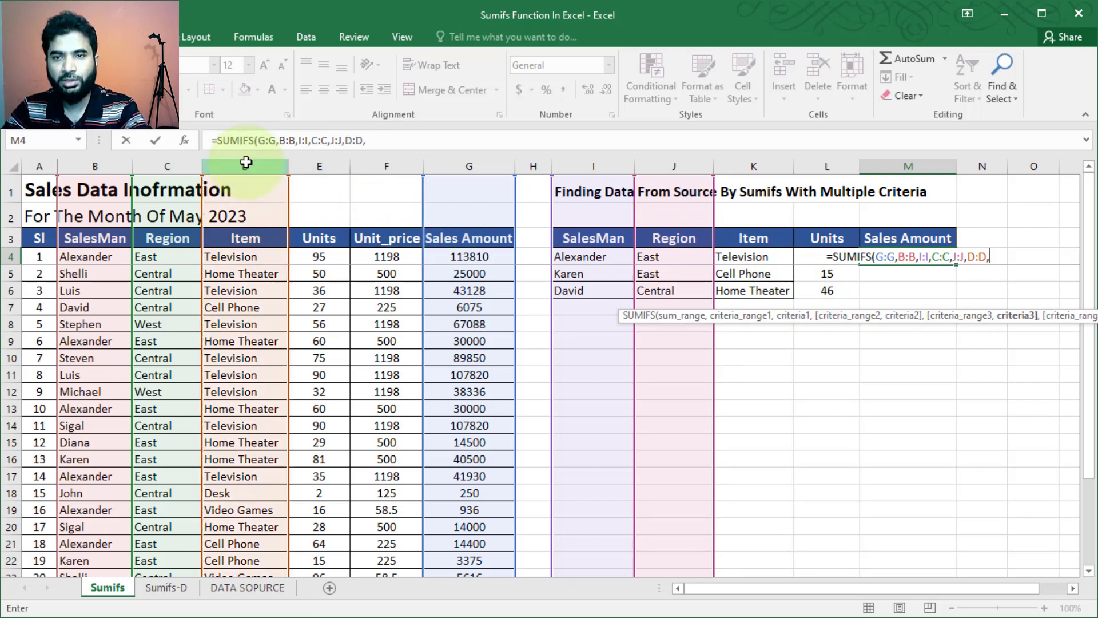
{"action": "left_click", "coordinate": [755, 165]}
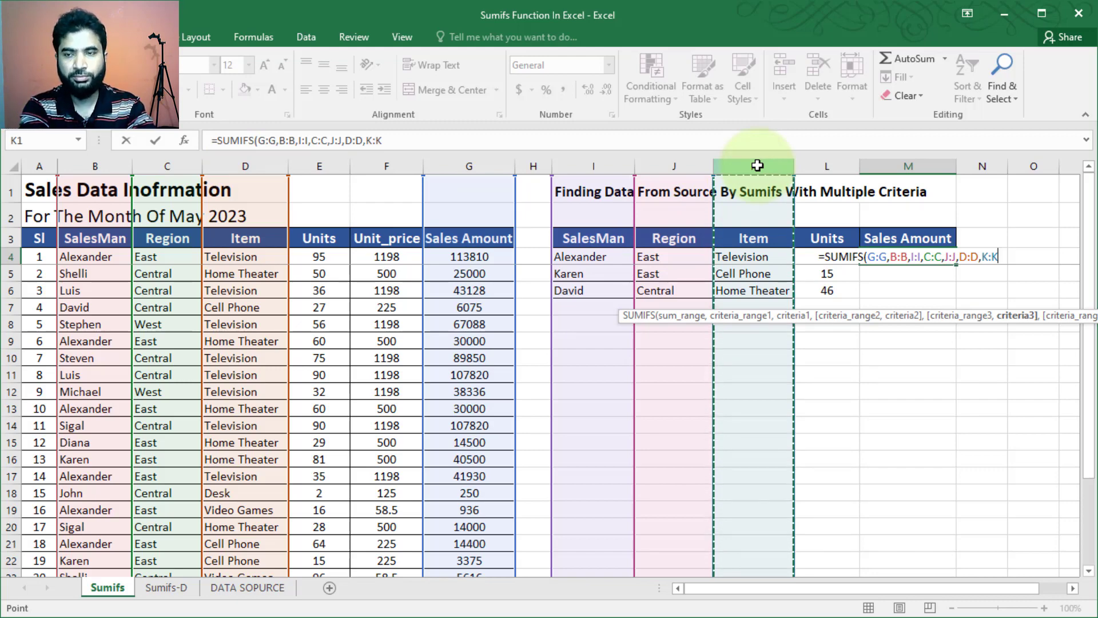
{"action": "key", "text": "Return"}
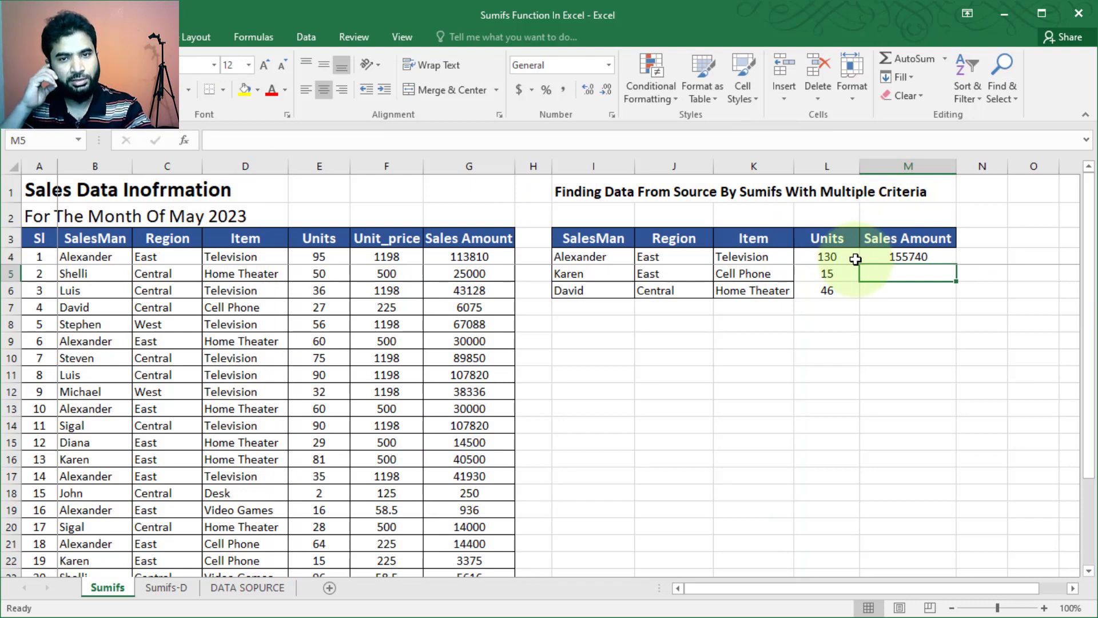
Fill the Sales Amount formula from M4 down to M6
{"action": "left_click_drag", "start_coordinate": [583, 257], "coordinate": [747, 255]}
{"action": "left_click", "coordinate": [760, 255]}
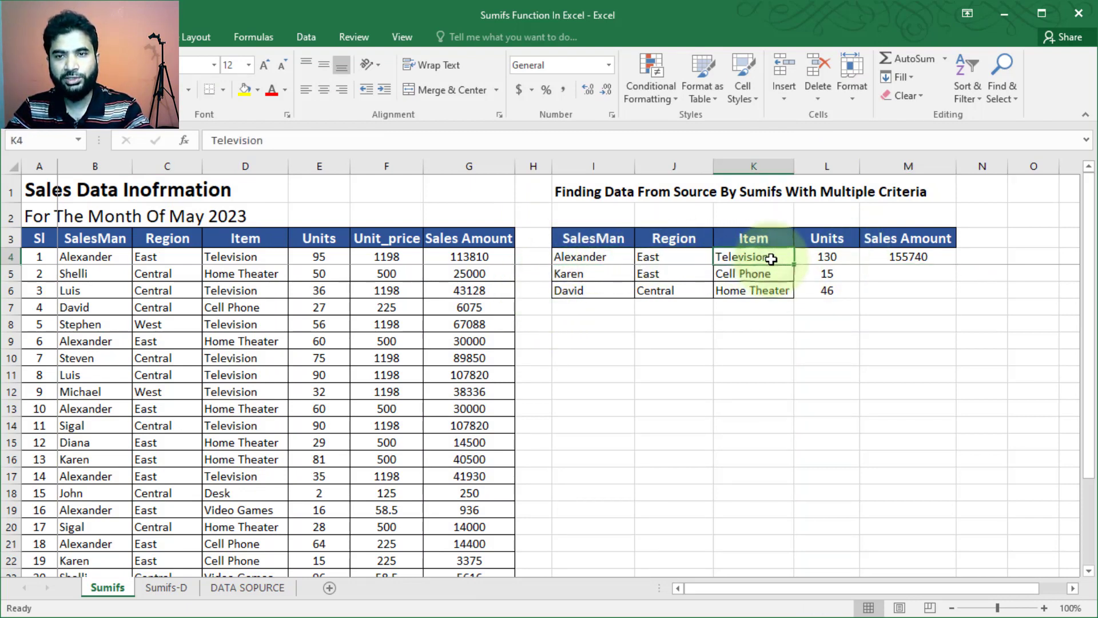
{"action": "left_click", "coordinate": [915, 258]}
{"action": "left_click_drag", "start_coordinate": [957, 266], "coordinate": [944, 297]}
{"action": "left_click", "coordinate": [807, 326]}
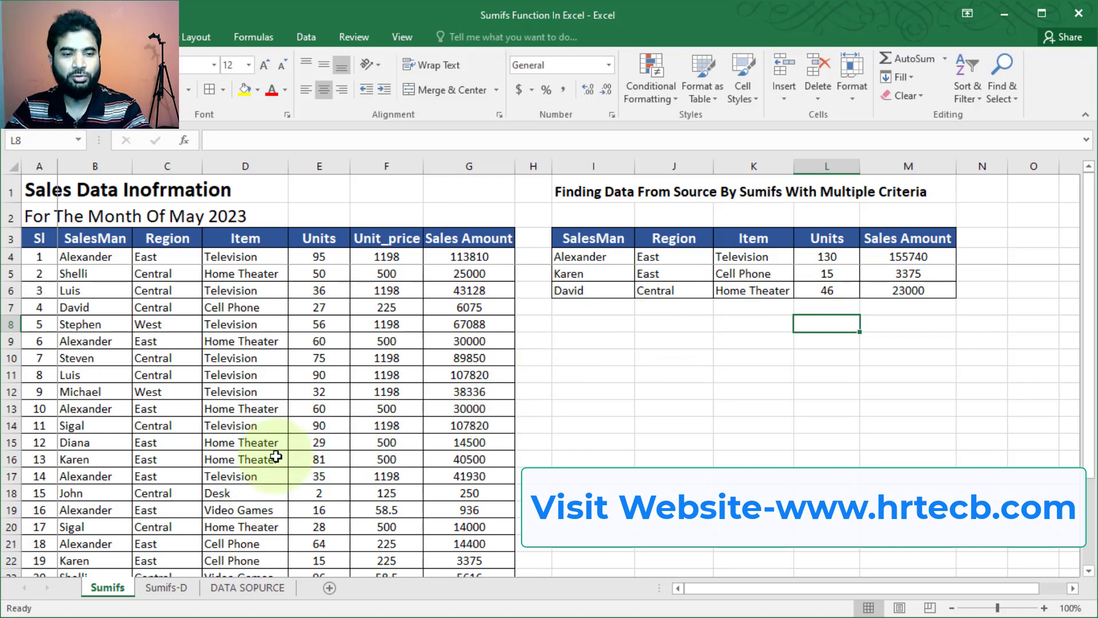
{"action": "left_click", "coordinate": [169, 588]}
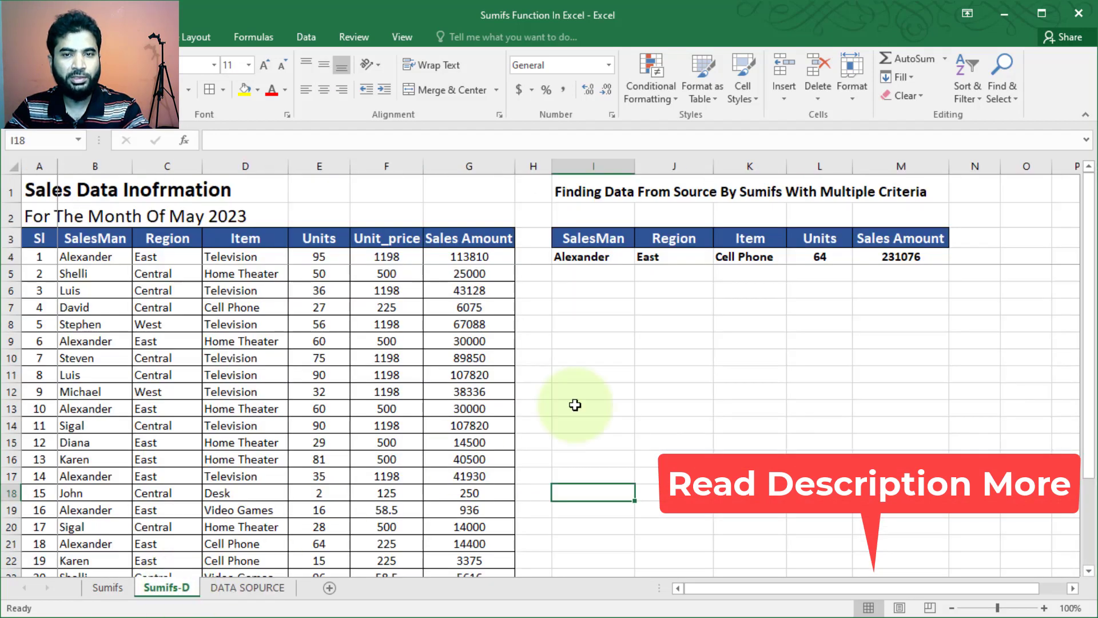
{"action": "left_click", "coordinate": [641, 323]}
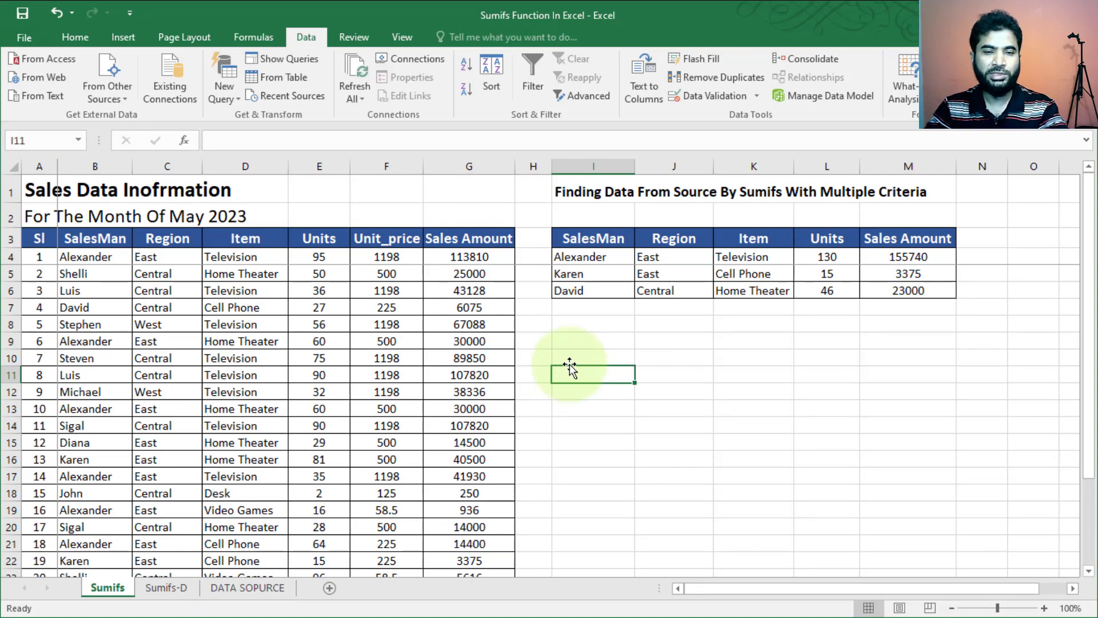
{"action": "left_click", "coordinate": [599, 313]}
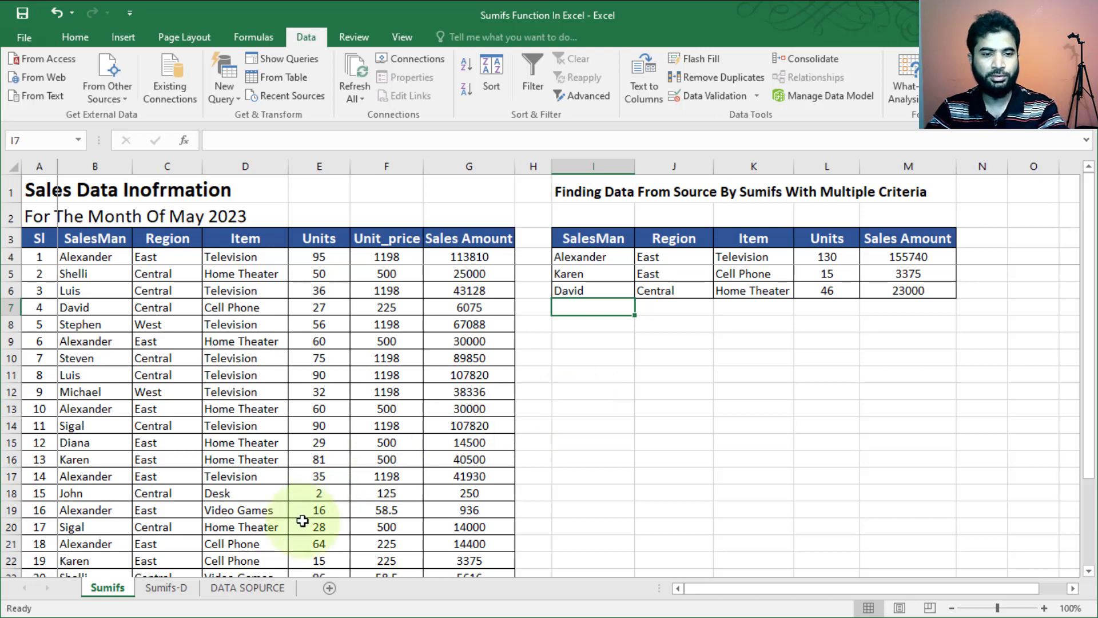
{"action": "left_click_drag", "start_coordinate": [74, 162], "coordinate": [489, 168]}
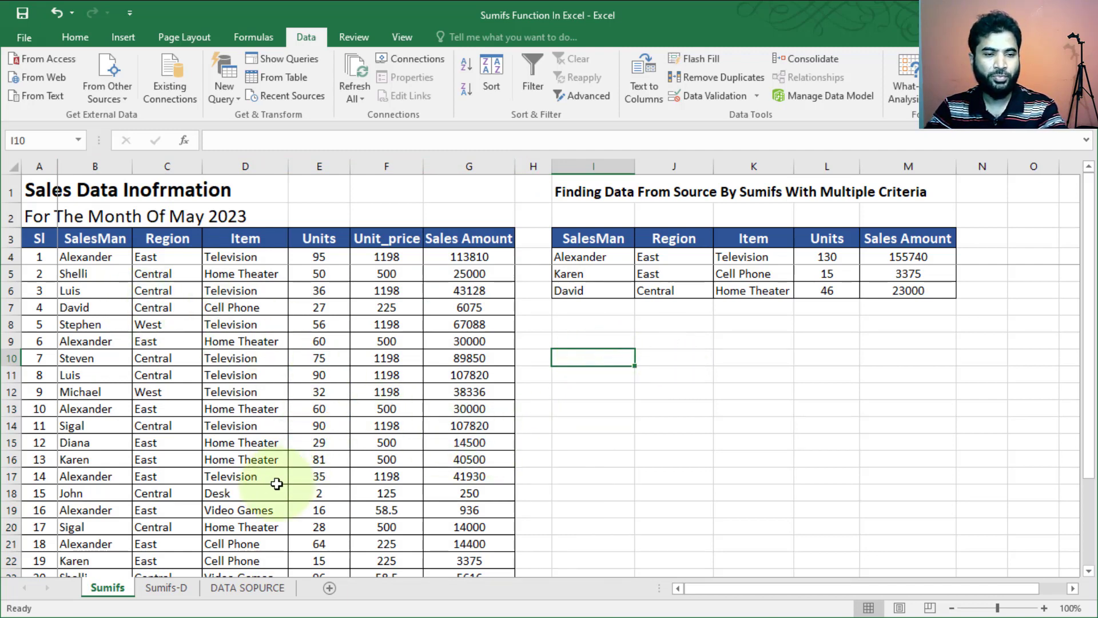
Copy the SalesMan, Region and Item columns B:D from the Sumifs sheet and paste them as values into columns B:D of the DATA SOPURCE sheet
{"action": "left_click", "coordinate": [94, 166]}
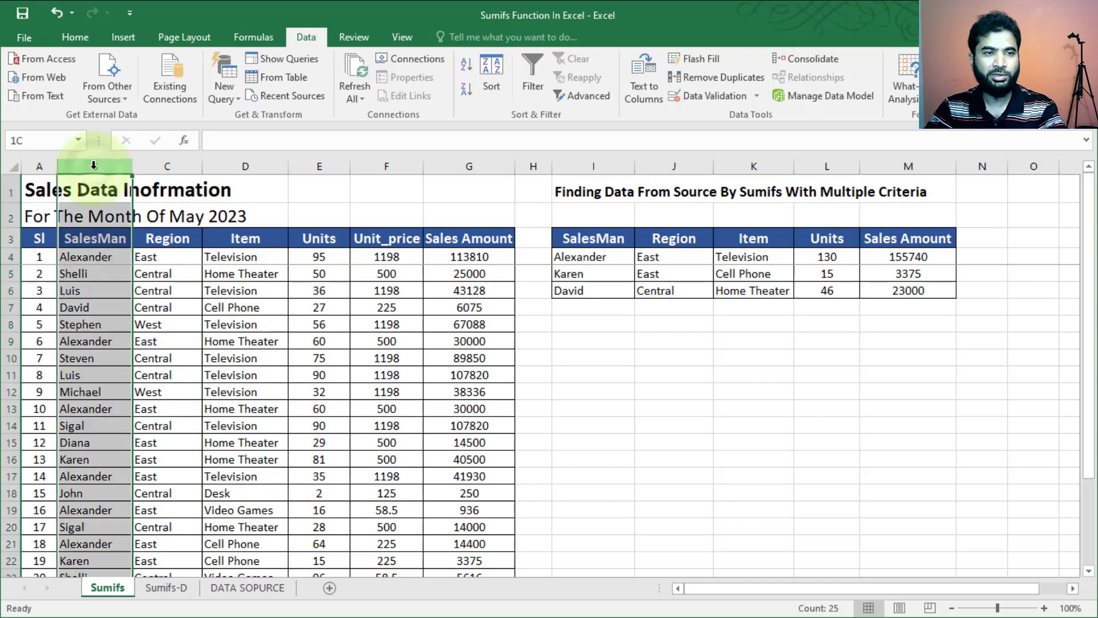
{"action": "left_click_drag", "start_coordinate": [94, 167], "coordinate": [245, 167]}
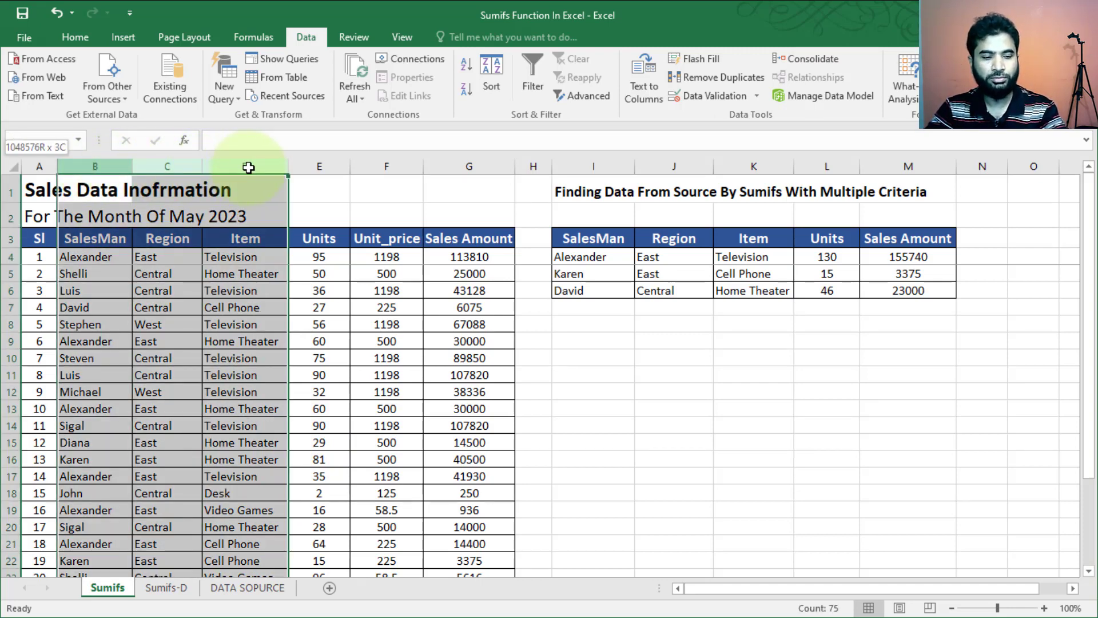
{"action": "key", "text": "ctrl+c"}
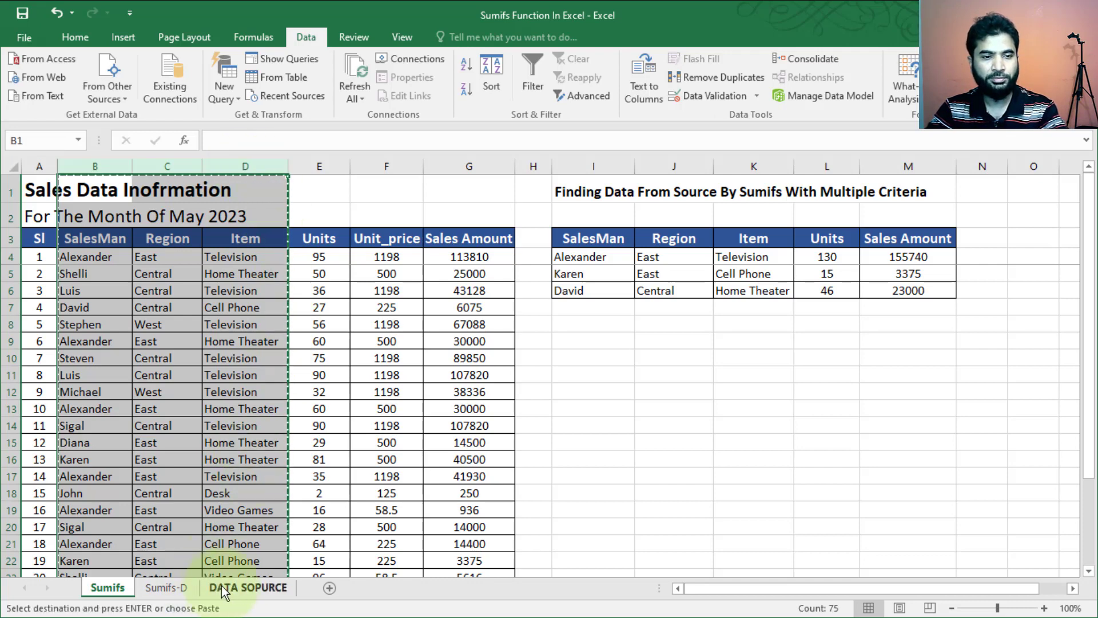
{"action": "left_click", "coordinate": [235, 586]}
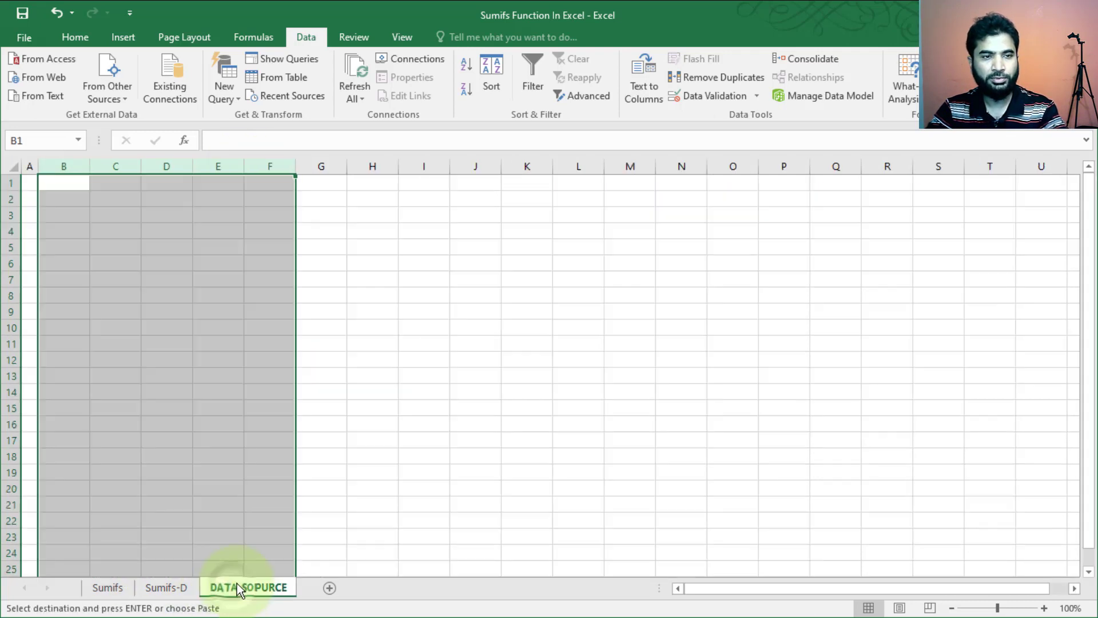
{"action": "left_click", "coordinate": [75, 37]}
{"action": "left_click", "coordinate": [23, 101]}
{"action": "left_click", "coordinate": [19, 201]}
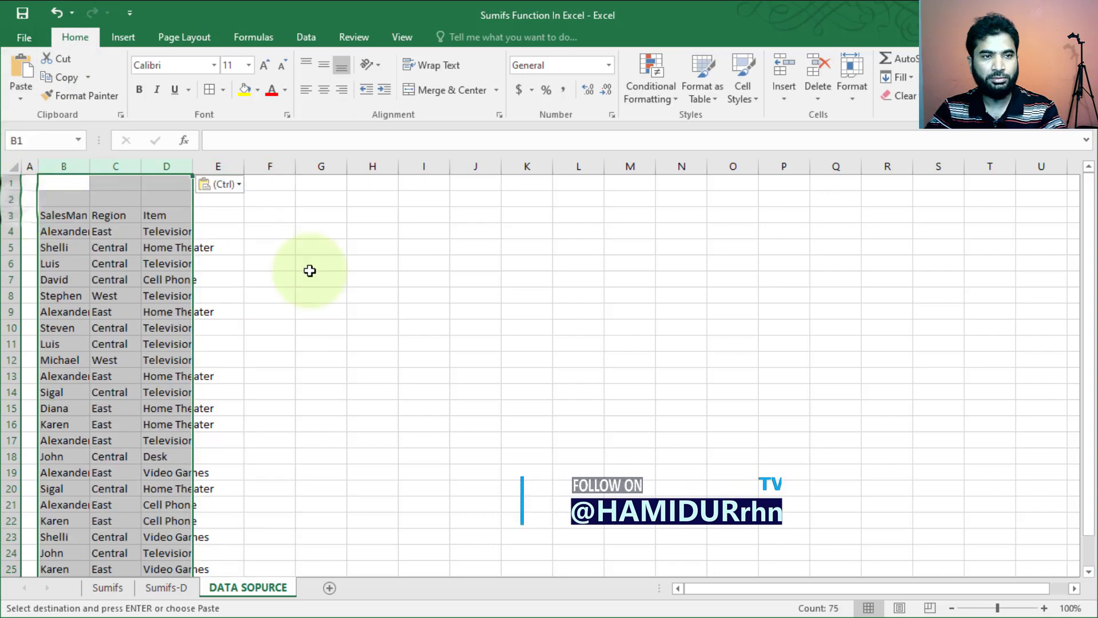
{"action": "left_click", "coordinate": [420, 294]}
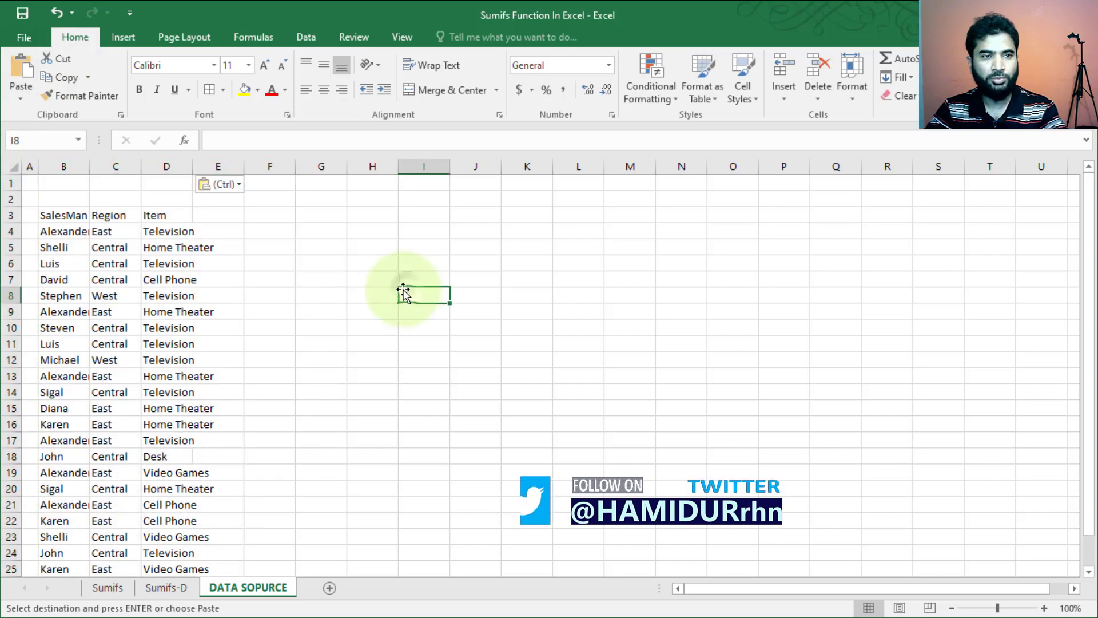
Delete header row 3 from the pasted data on the DATA SOPURCE sheet
{"action": "right_click", "coordinate": [11, 218]}
{"action": "left_click", "coordinate": [11, 218]}
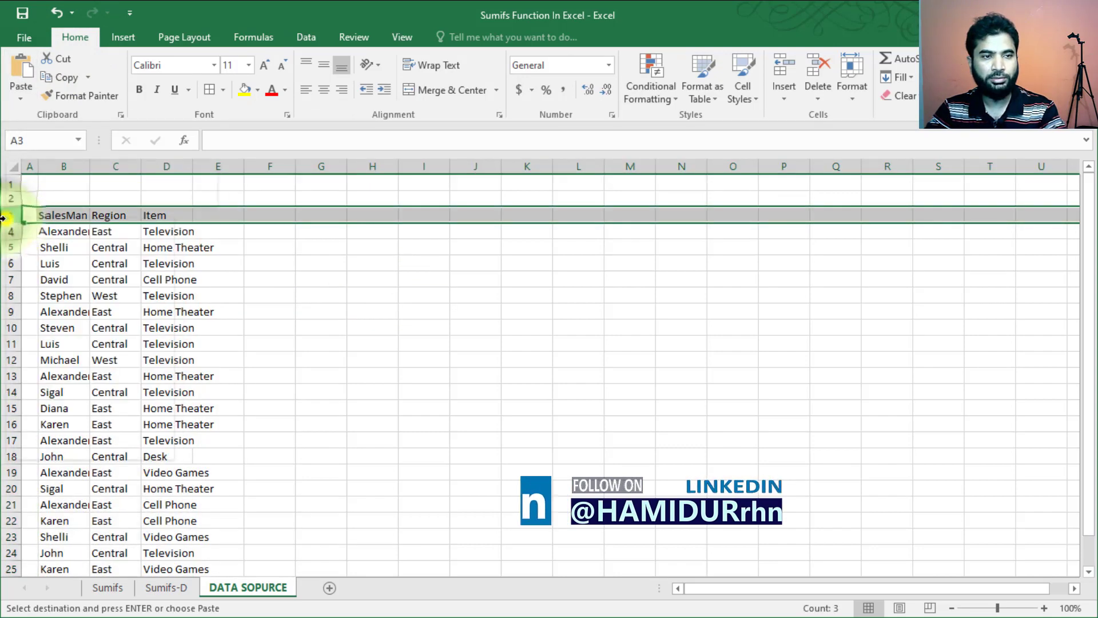
{"action": "right_click", "coordinate": [12, 219]}
{"action": "left_click", "coordinate": [75, 348]}
{"action": "left_click", "coordinate": [321, 359]}
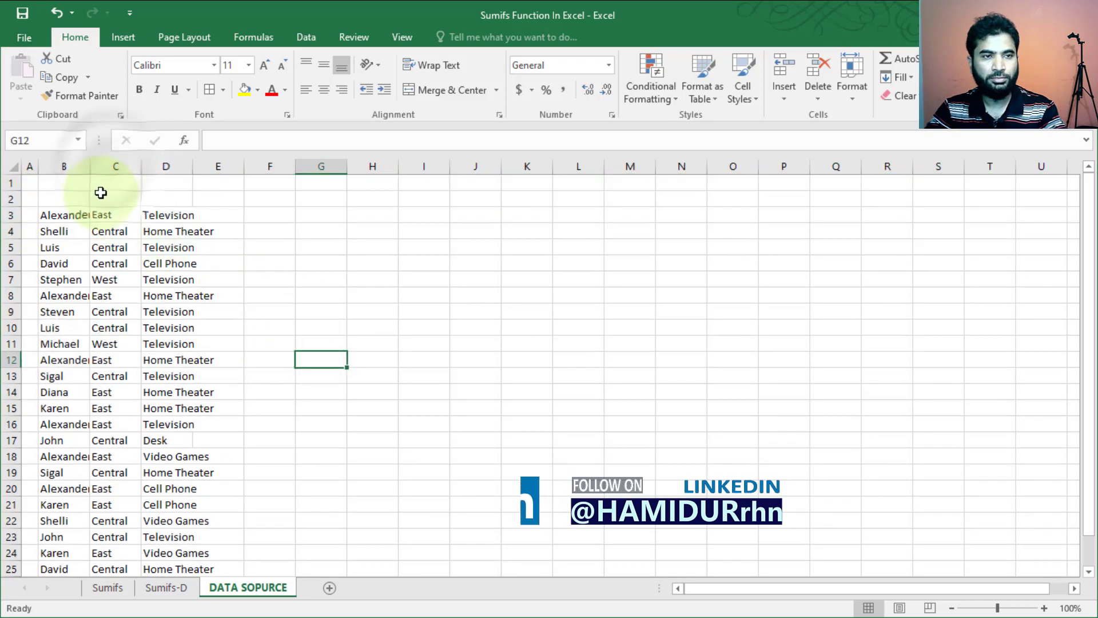
Insert a blank column at C to separate the salesman names from the regions on the DATA SOPURCE sheet
{"action": "right_click", "coordinate": [110, 165]}
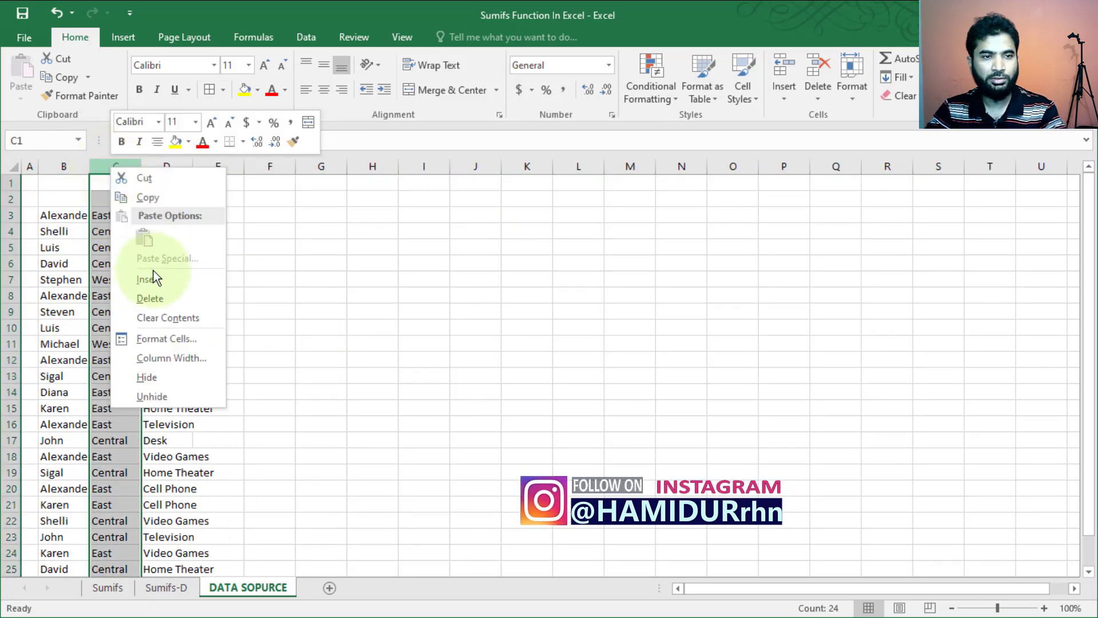
{"action": "left_click", "coordinate": [148, 278]}
{"action": "left_click", "coordinate": [372, 311]}
Remove the duplicate salesman names from column B of the DATA SOPURCE sheet
{"action": "left_click", "coordinate": [67, 167]}
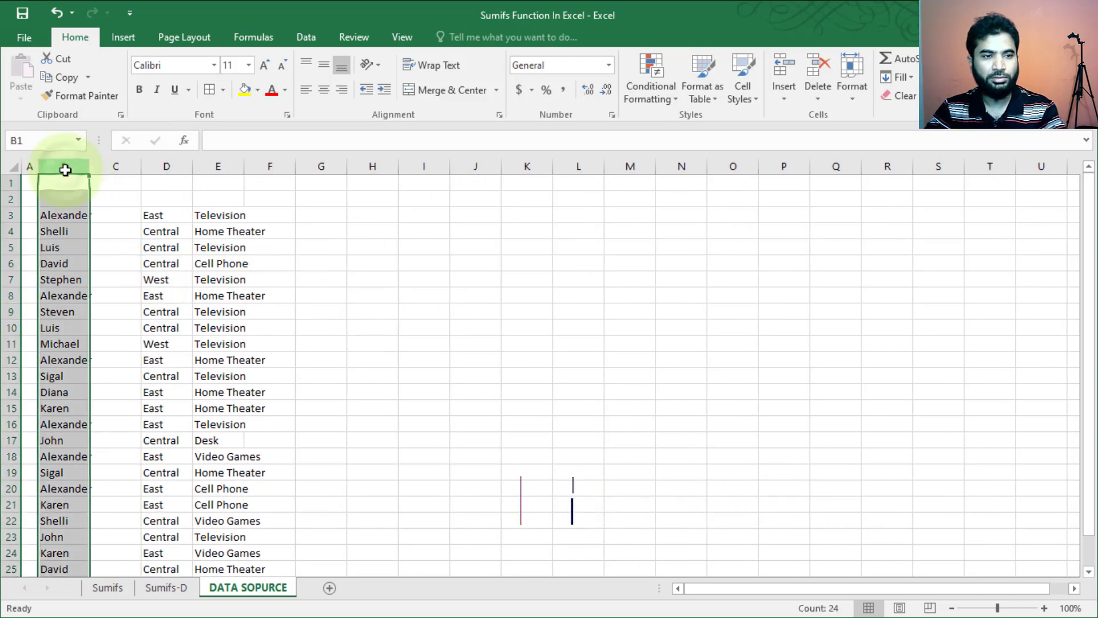
{"action": "left_click", "coordinate": [310, 38]}
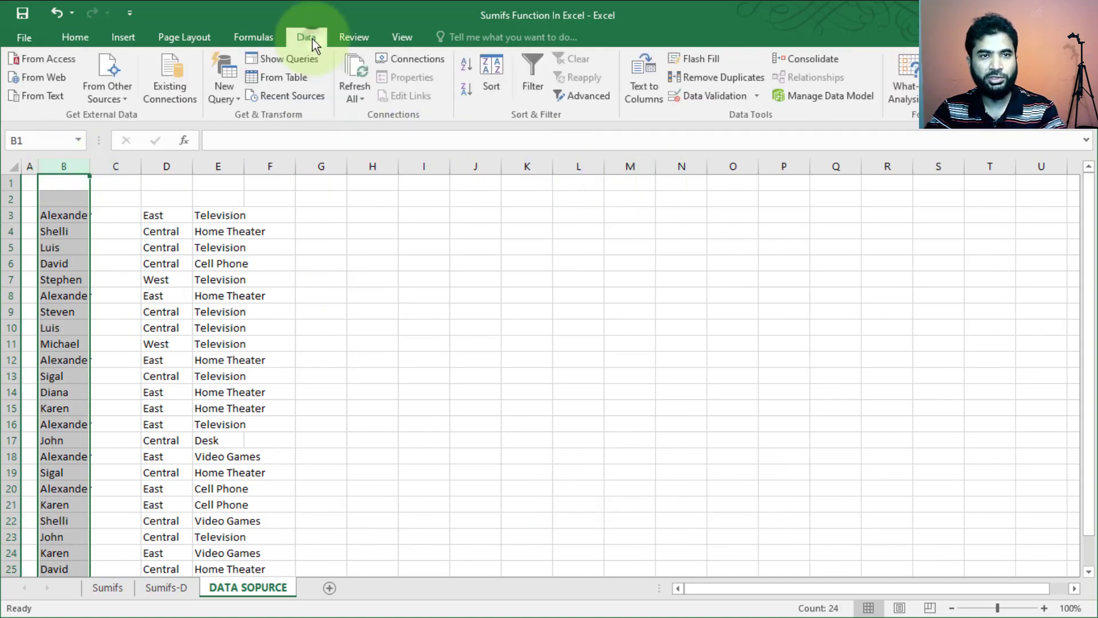
{"action": "left_click", "coordinate": [716, 80]}
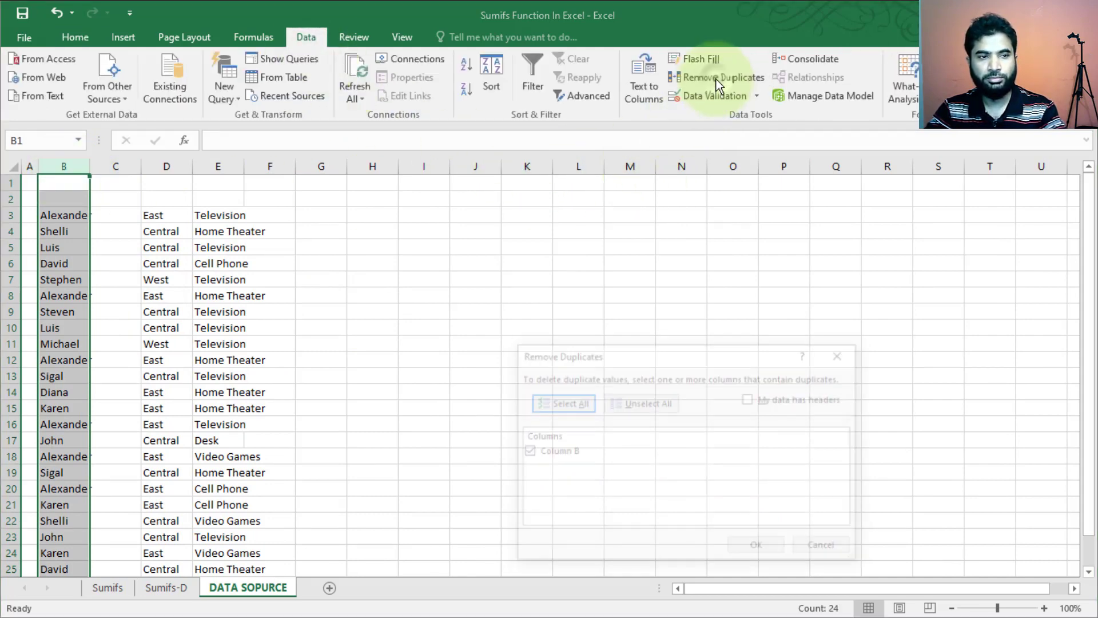
{"action": "left_click", "coordinate": [769, 547]}
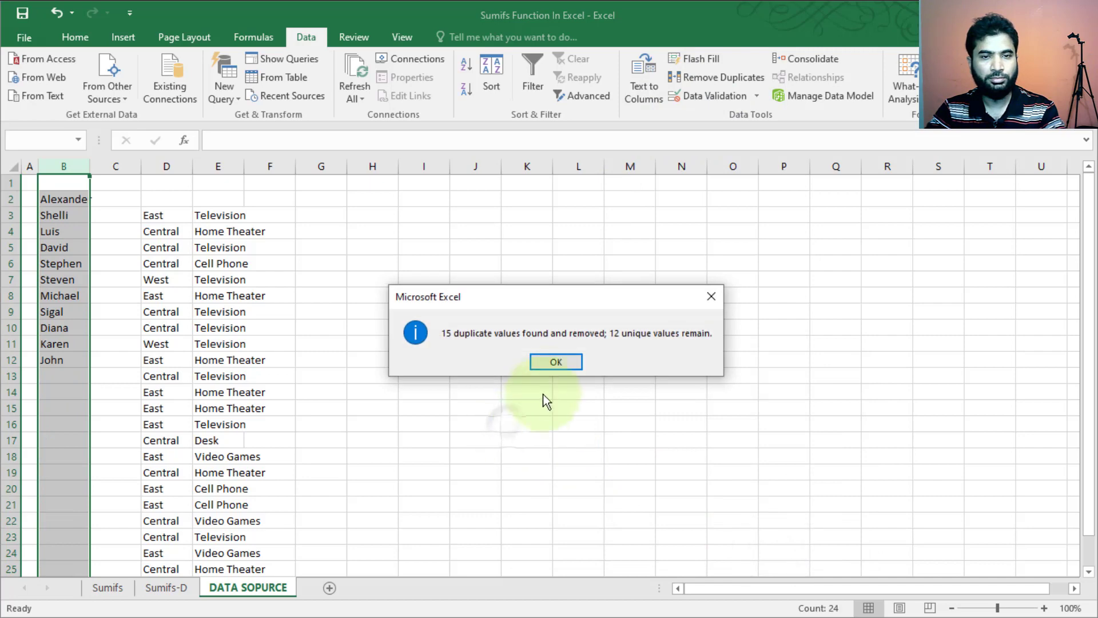
{"action": "left_click", "coordinate": [552, 363]}
{"action": "left_click", "coordinate": [378, 297]}
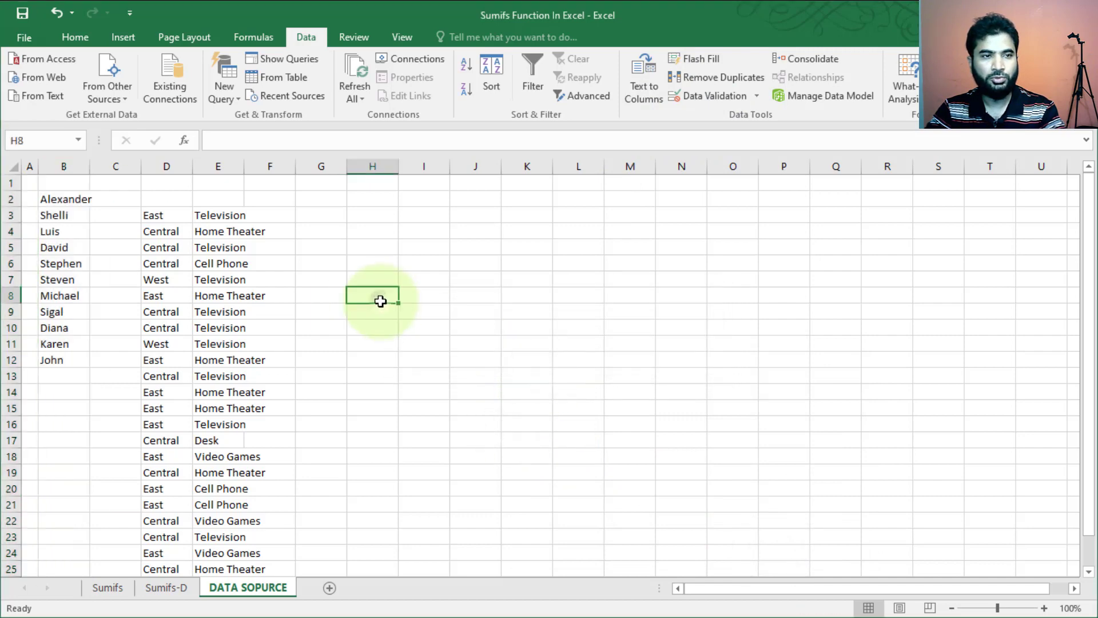
Insert a blank column at E before the items and remove the duplicate regions from column D
{"action": "right_click", "coordinate": [219, 168]}
{"action": "left_click", "coordinate": [280, 282]}
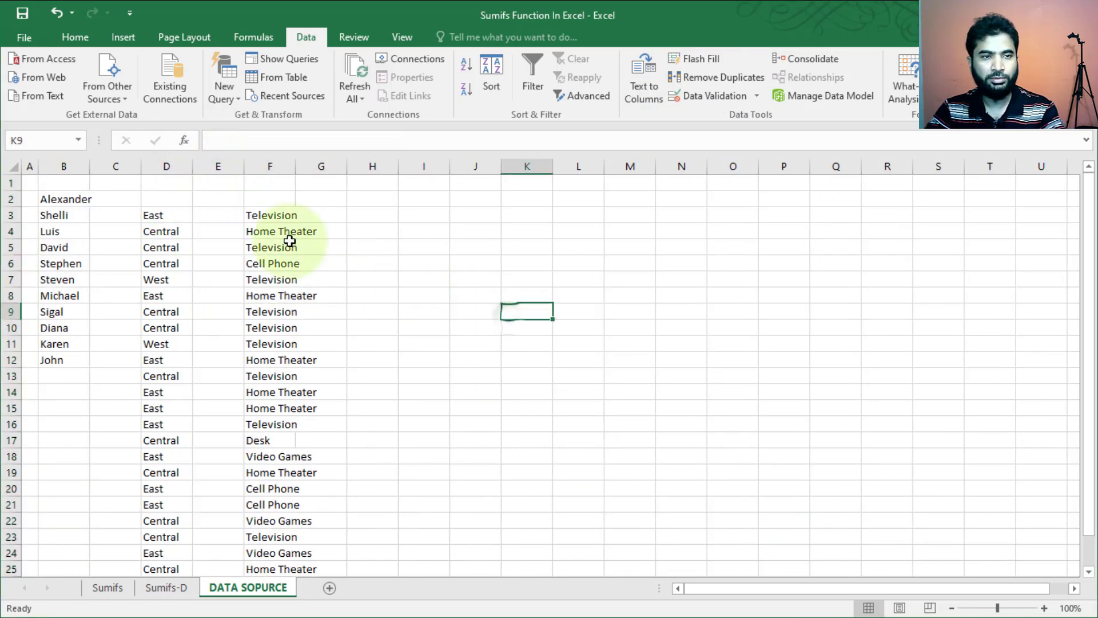
{"action": "left_click", "coordinate": [167, 166]}
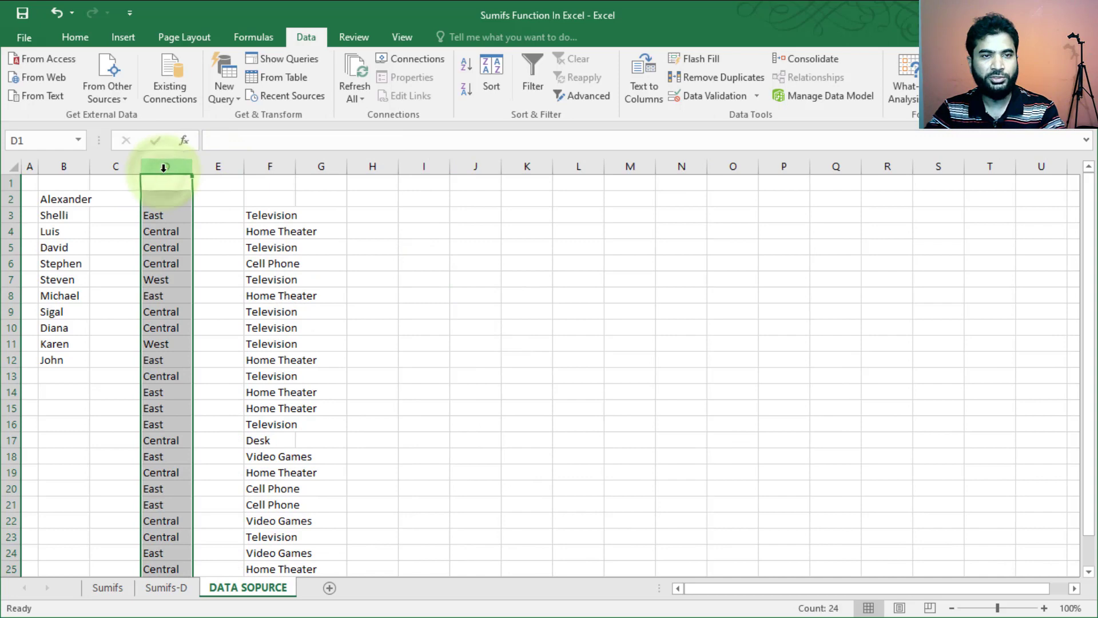
{"action": "left_click", "coordinate": [721, 80]}
{"action": "left_click", "coordinate": [761, 547]}
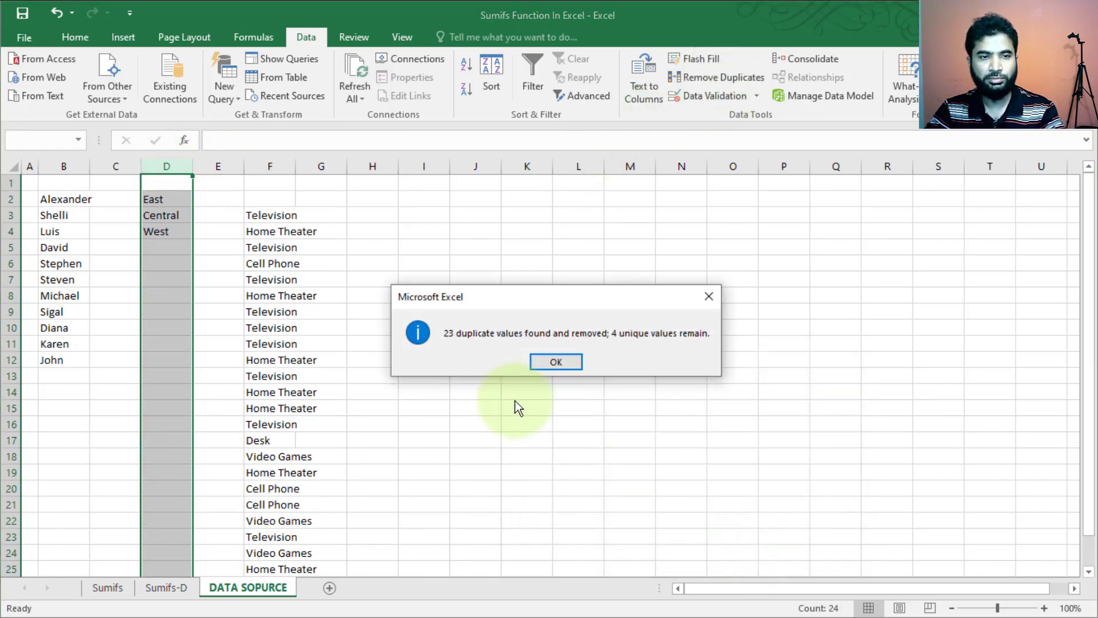
{"action": "left_click", "coordinate": [538, 368]}
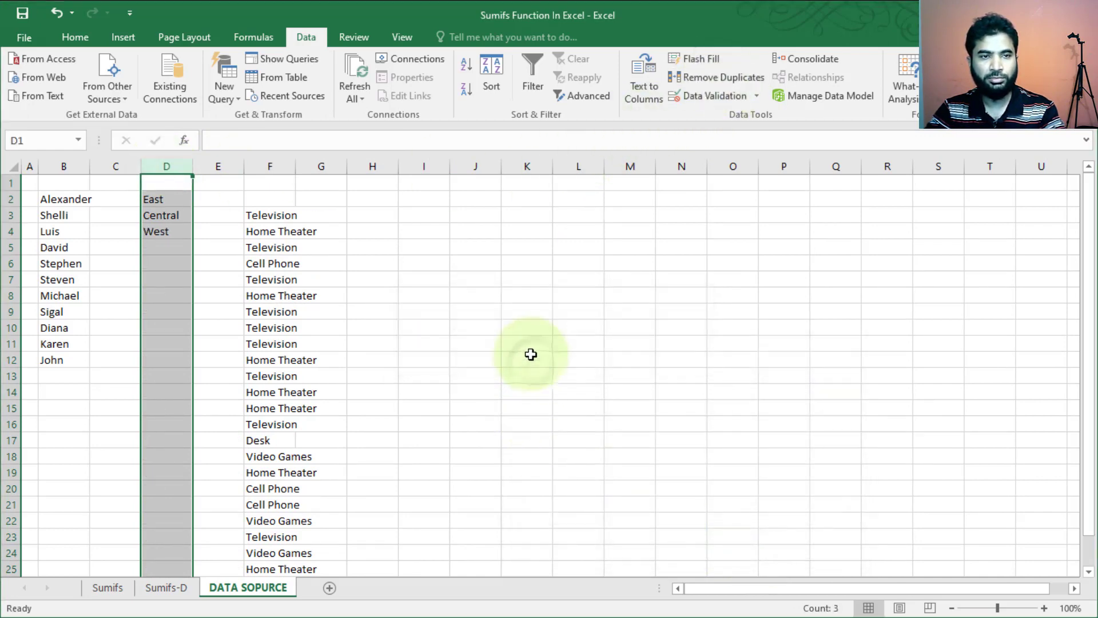
Remove the duplicate items from column F of the DATA SOPURCE sheet
{"action": "left_click", "coordinate": [270, 166]}
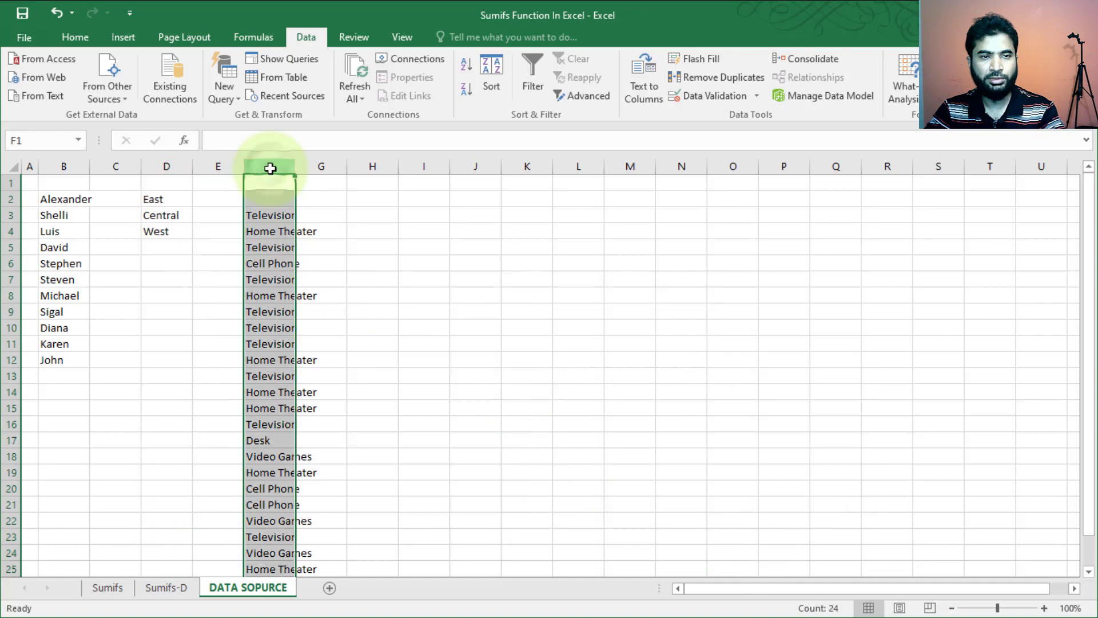
{"action": "left_click", "coordinate": [706, 80]}
{"action": "left_click", "coordinate": [763, 546]}
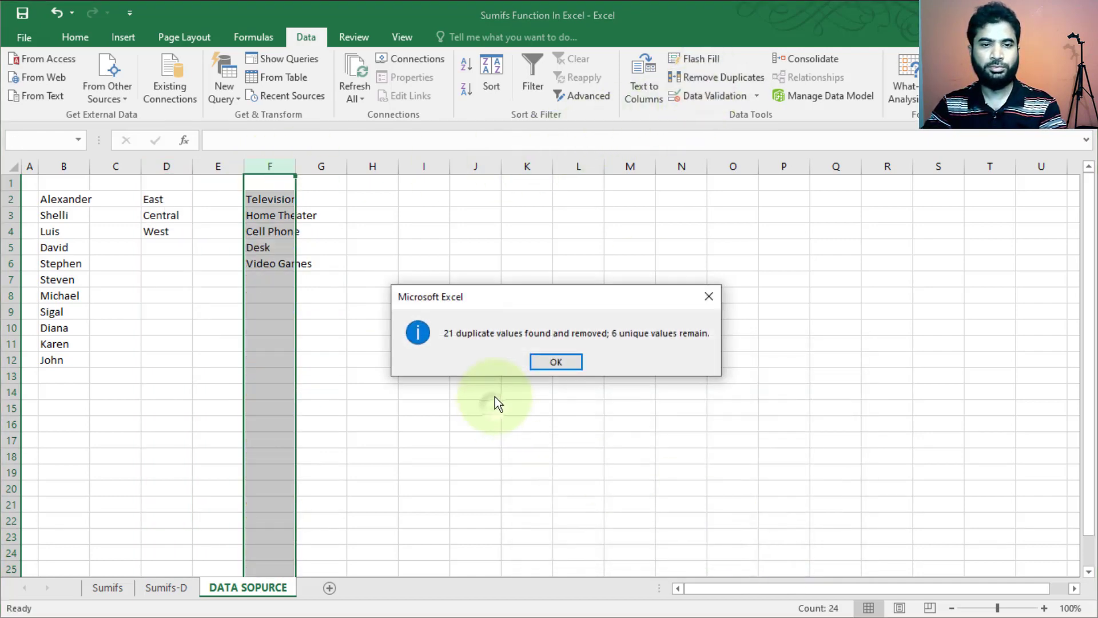
{"action": "left_click", "coordinate": [531, 359]}
{"action": "left_click", "coordinate": [458, 437]}
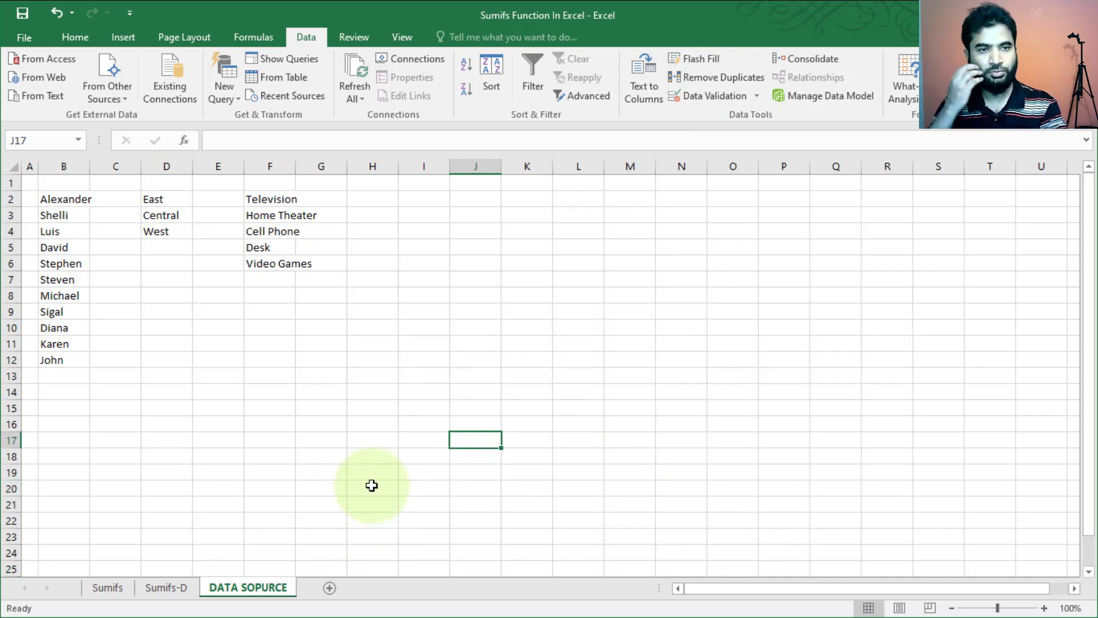
Add List data validation to SalesMan cell I4 on the Sumifs-D sheet, with column B of the DATA SOPURCE sheet as the source
{"action": "left_click", "coordinate": [167, 587]}
{"action": "left_click", "coordinate": [589, 353]}
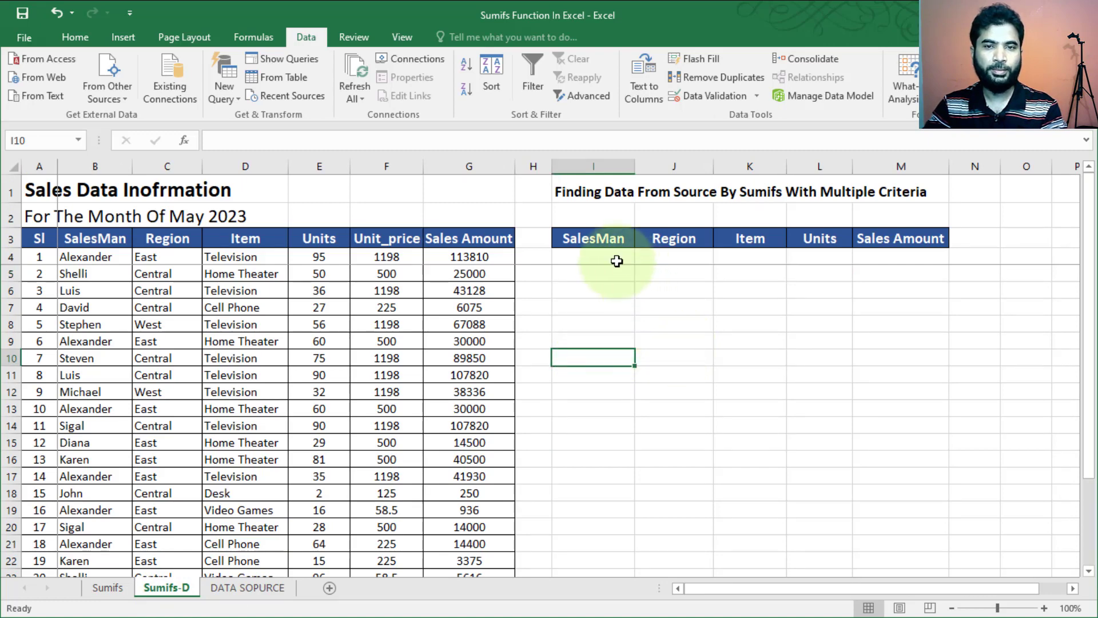
{"action": "left_click", "coordinate": [601, 307]}
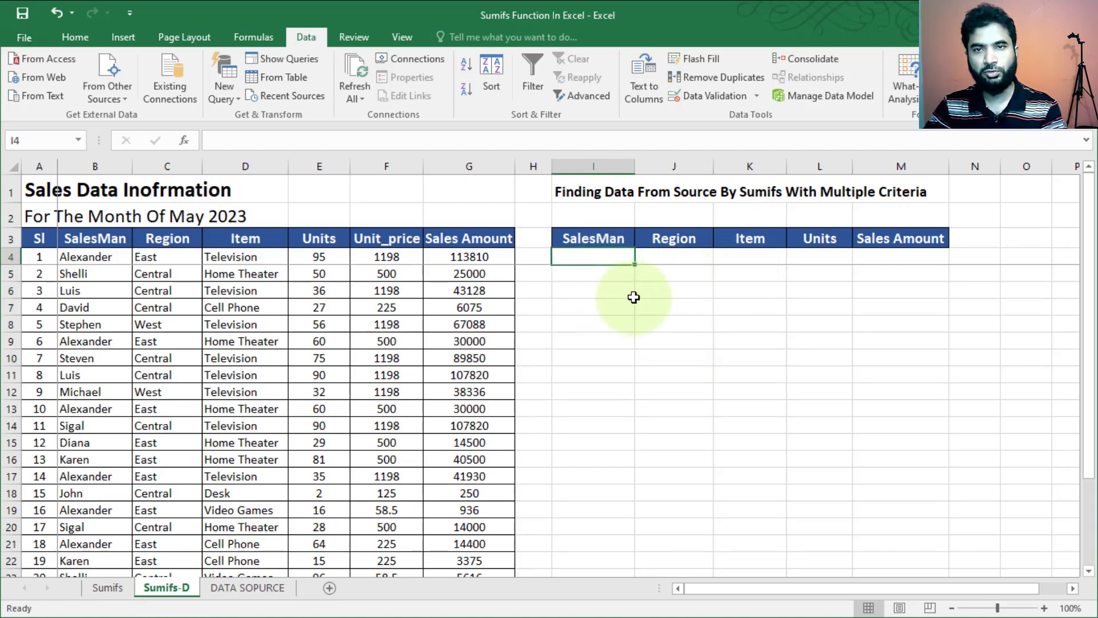
{"action": "left_click", "coordinate": [608, 245]}
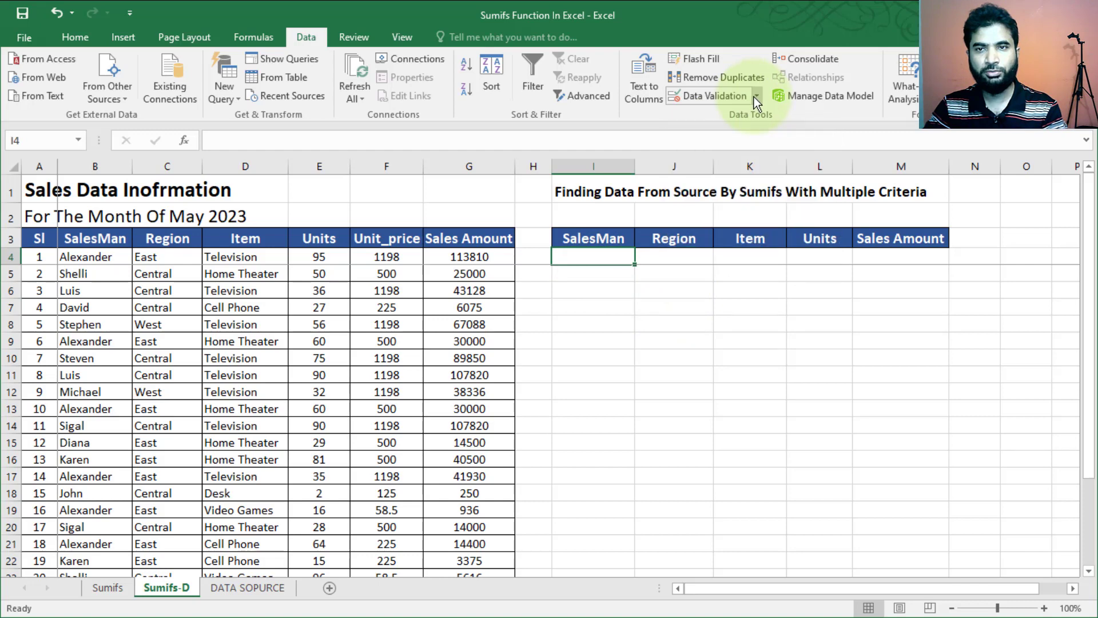
{"action": "left_click", "coordinate": [736, 102]}
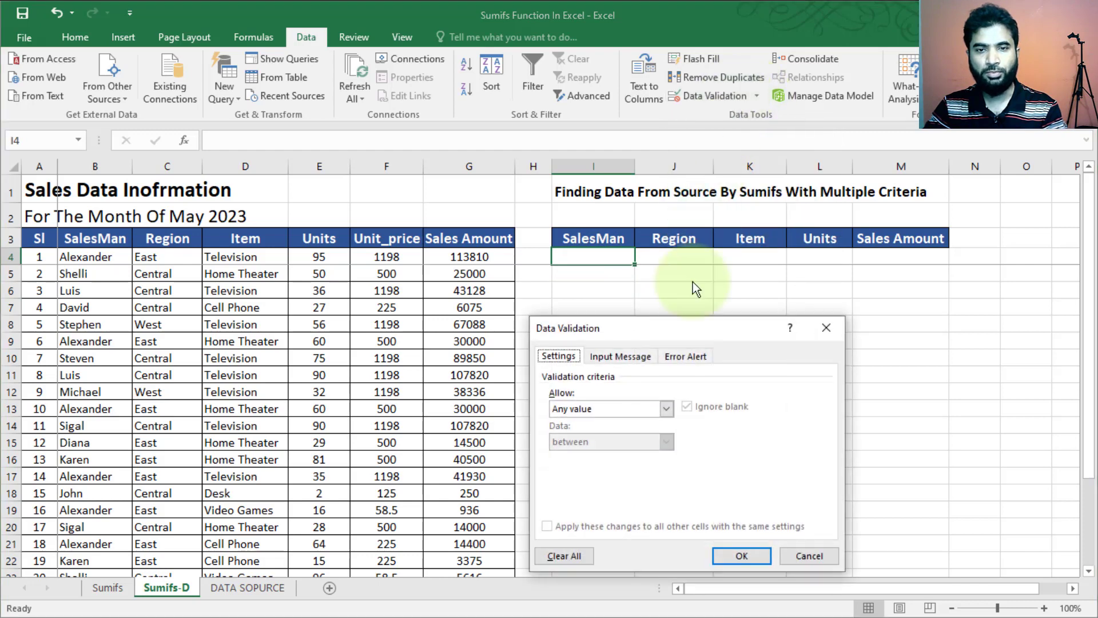
{"action": "left_click", "coordinate": [668, 408]}
{"action": "left_click", "coordinate": [626, 455]}
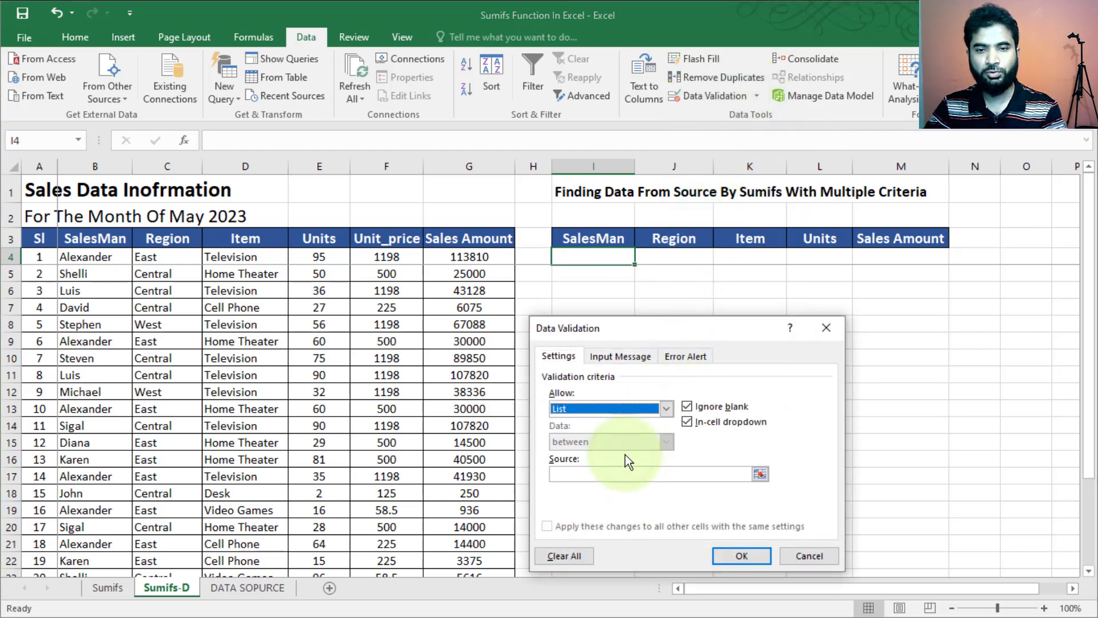
{"action": "left_click", "coordinate": [620, 474]}
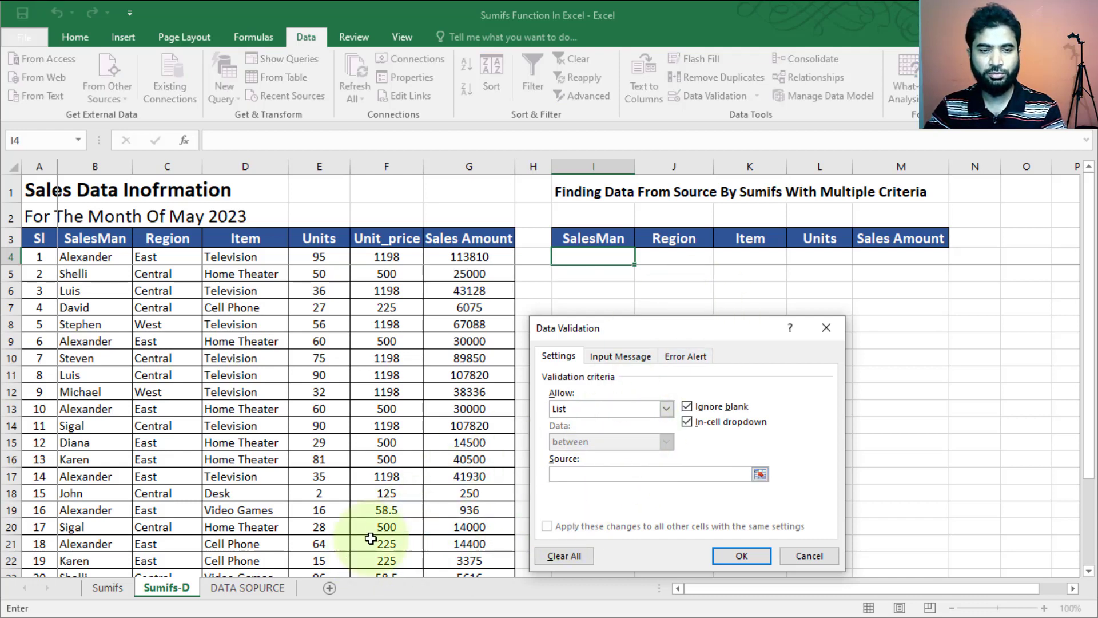
{"action": "left_click", "coordinate": [252, 589]}
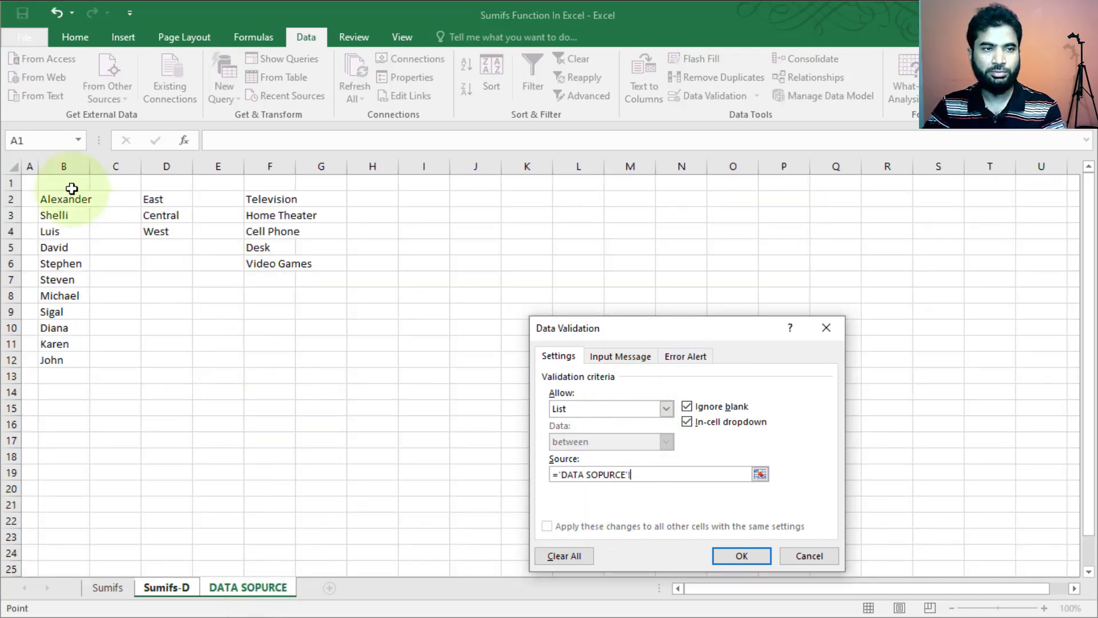
{"action": "left_click", "coordinate": [744, 553]}
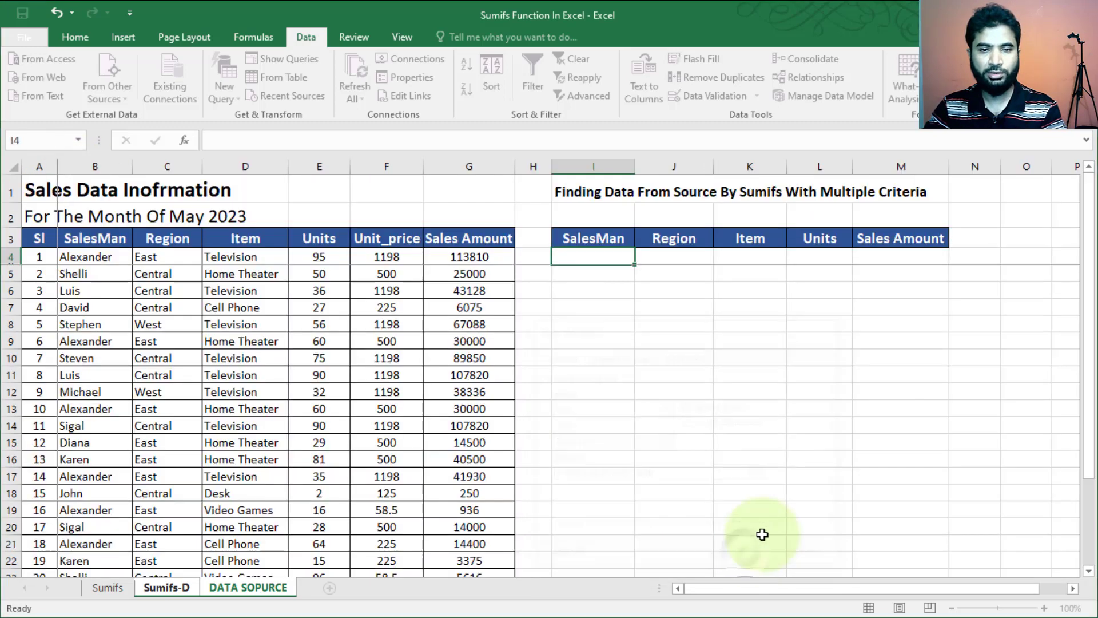
Add List data validation to Region cell J4 with the source ='DATA SOPURCE'!$D:$D
{"action": "left_click", "coordinate": [682, 255]}
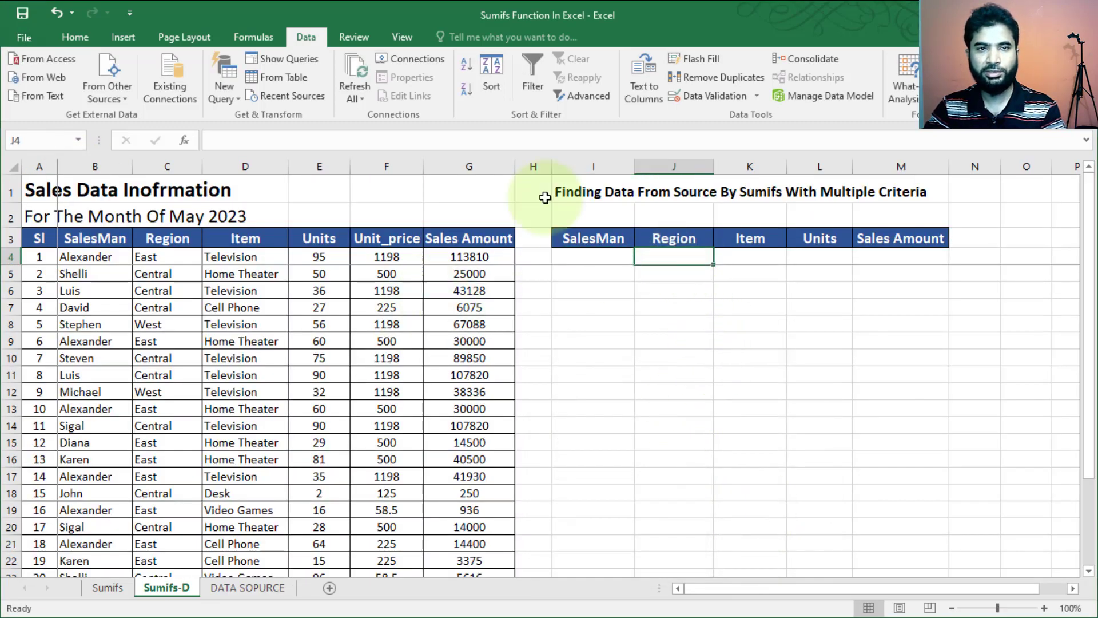
{"action": "left_click", "coordinate": [712, 96]}
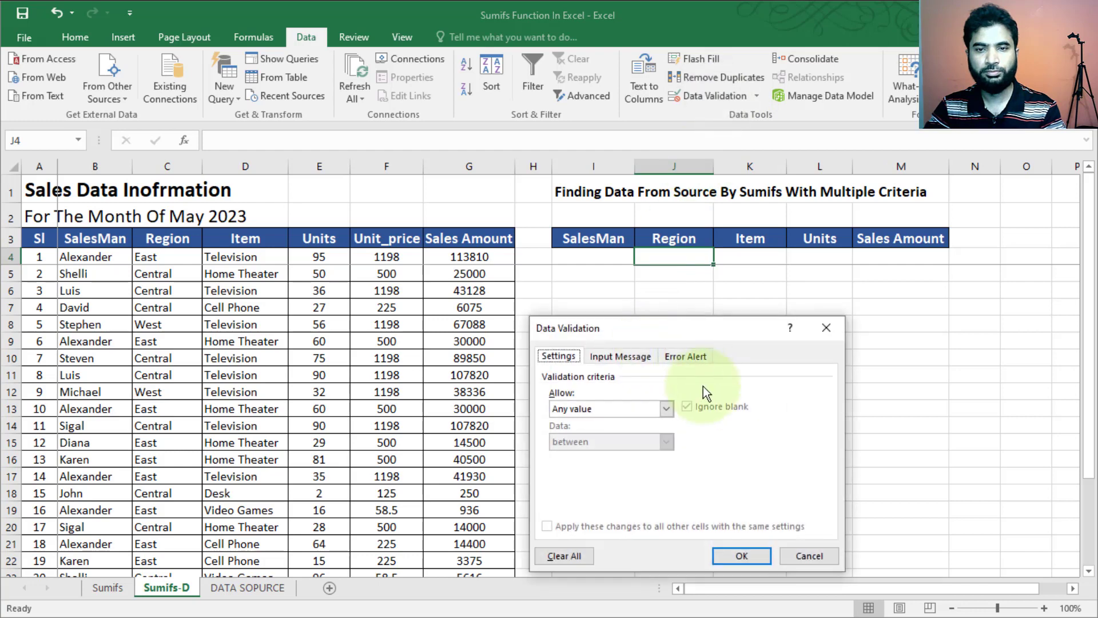
{"action": "left_click", "coordinate": [667, 407]}
{"action": "left_click", "coordinate": [612, 454]}
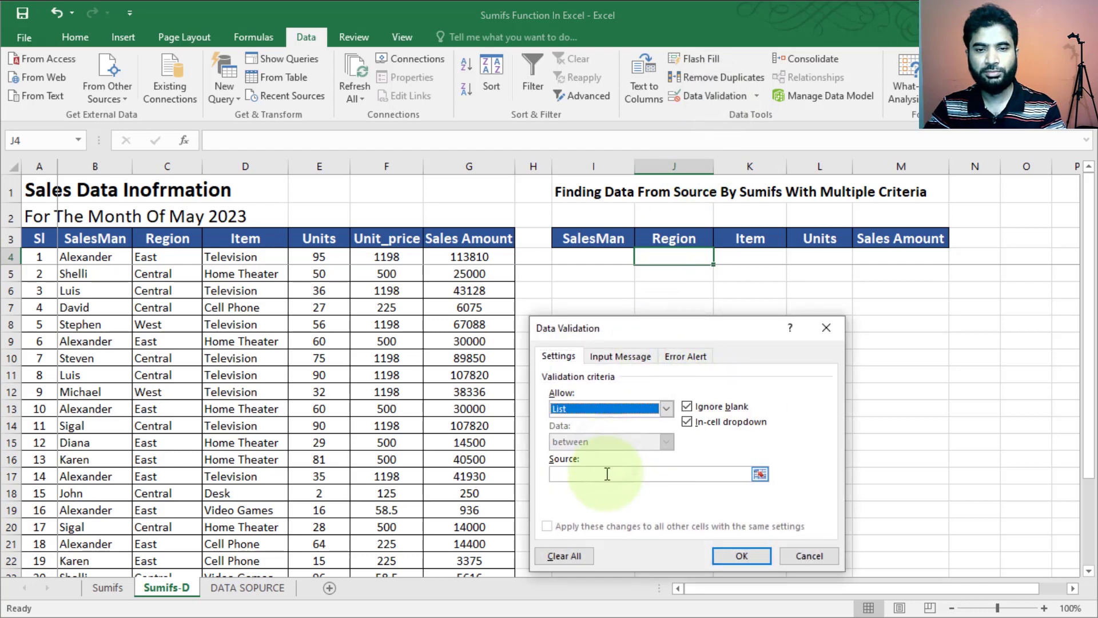
{"action": "left_click", "coordinate": [248, 587]}
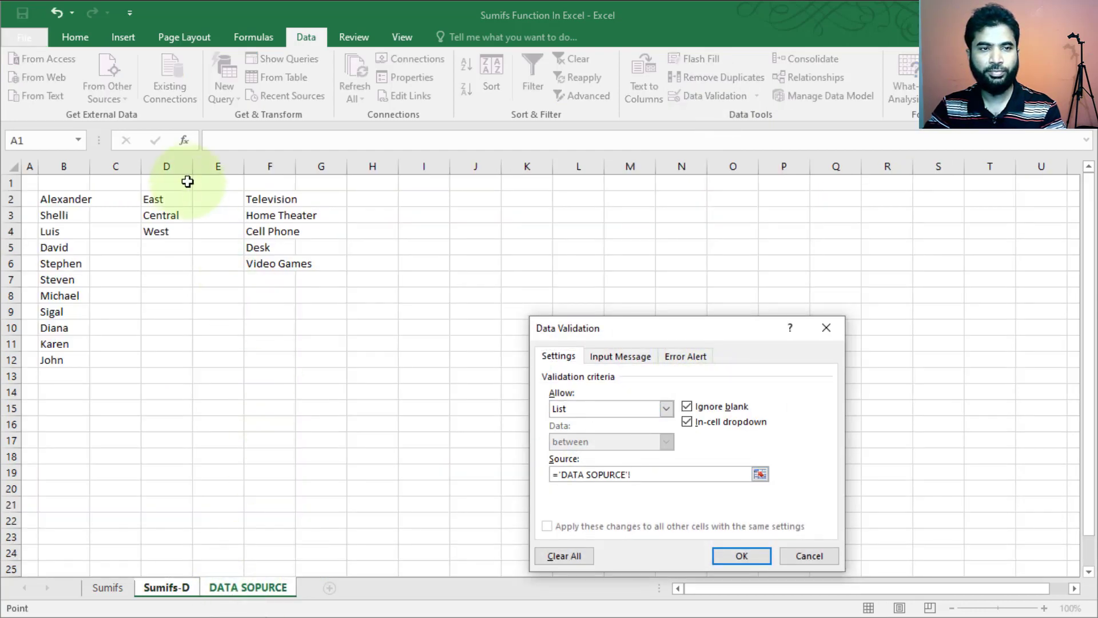
{"action": "left_click", "coordinate": [177, 165]}
{"action": "left_click", "coordinate": [742, 556]}
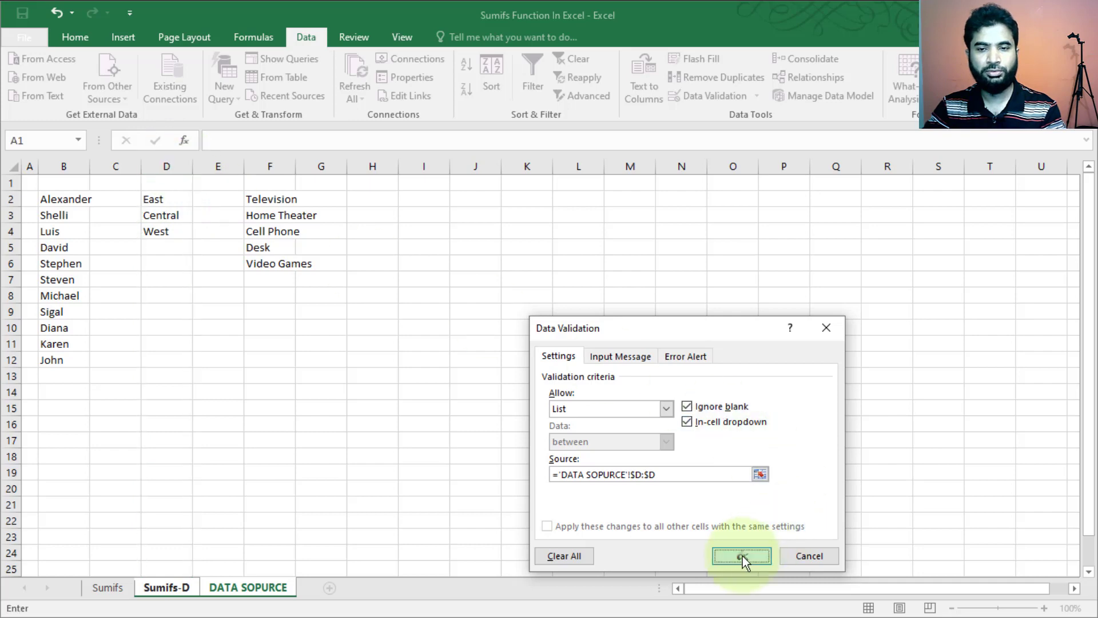
Add List data validation to Item cell K4 with the source ='DATA SOPURCE'!$F:$F
{"action": "left_click", "coordinate": [743, 257]}
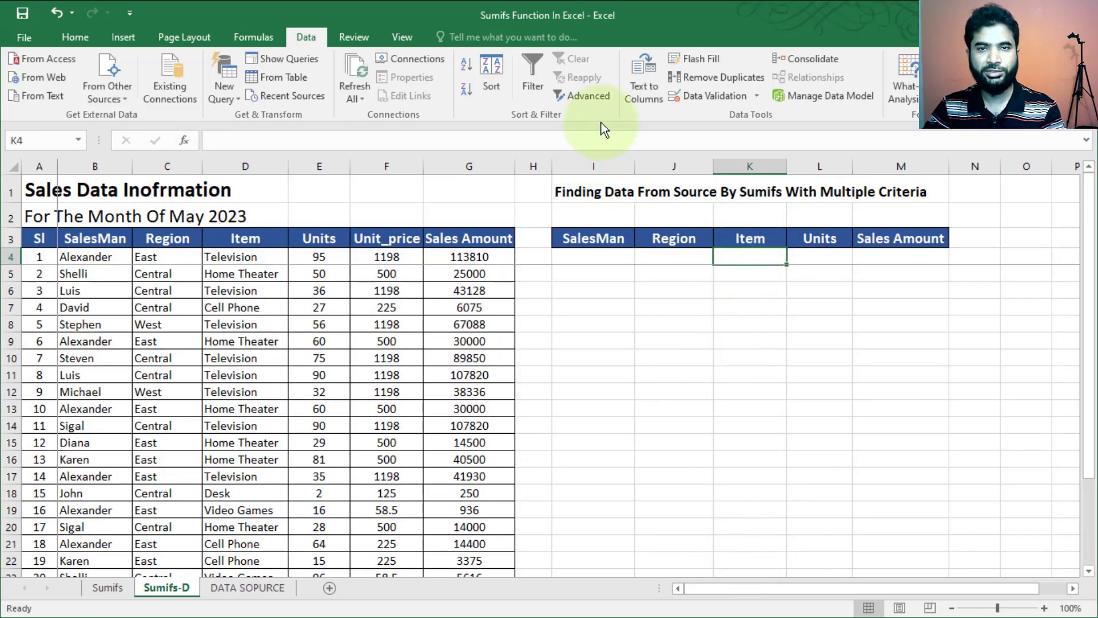
{"action": "left_click", "coordinate": [699, 91]}
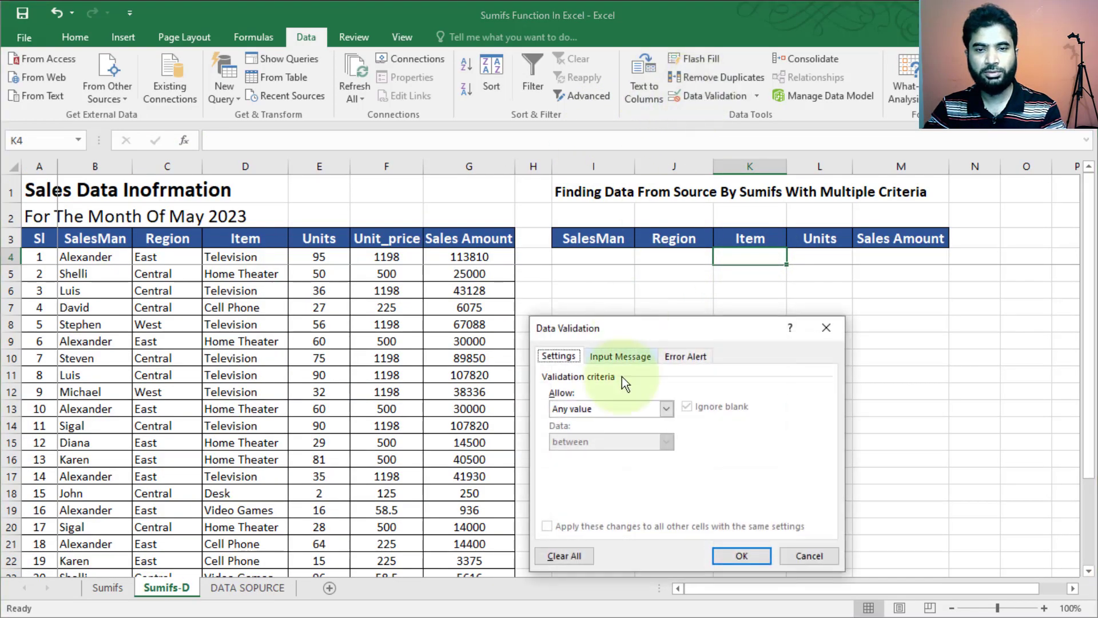
{"action": "left_click", "coordinate": [665, 408]}
{"action": "left_click", "coordinate": [615, 449]}
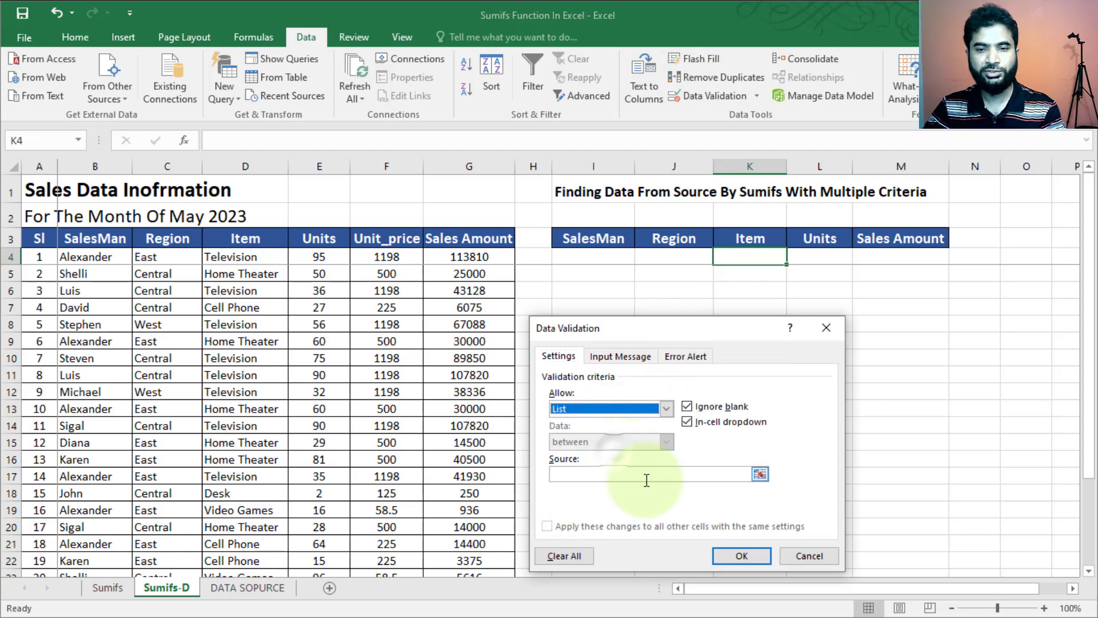
{"action": "left_click", "coordinate": [648, 479]}
{"action": "left_click", "coordinate": [248, 587]}
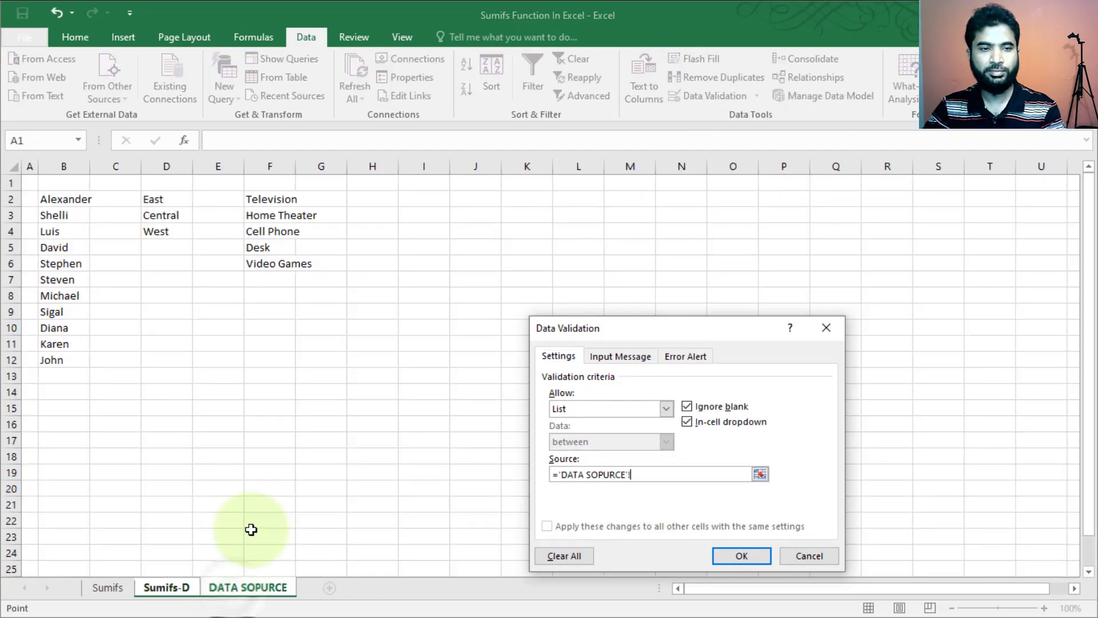
{"action": "left_click", "coordinate": [294, 165]}
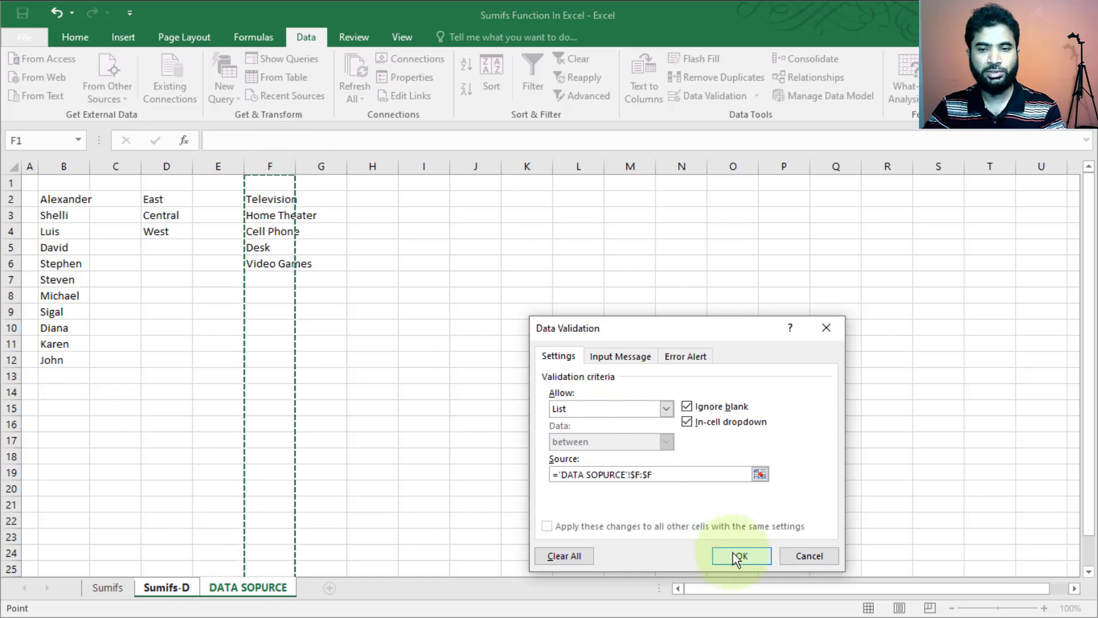
{"action": "left_click", "coordinate": [742, 556]}
{"action": "left_click", "coordinate": [902, 322]}
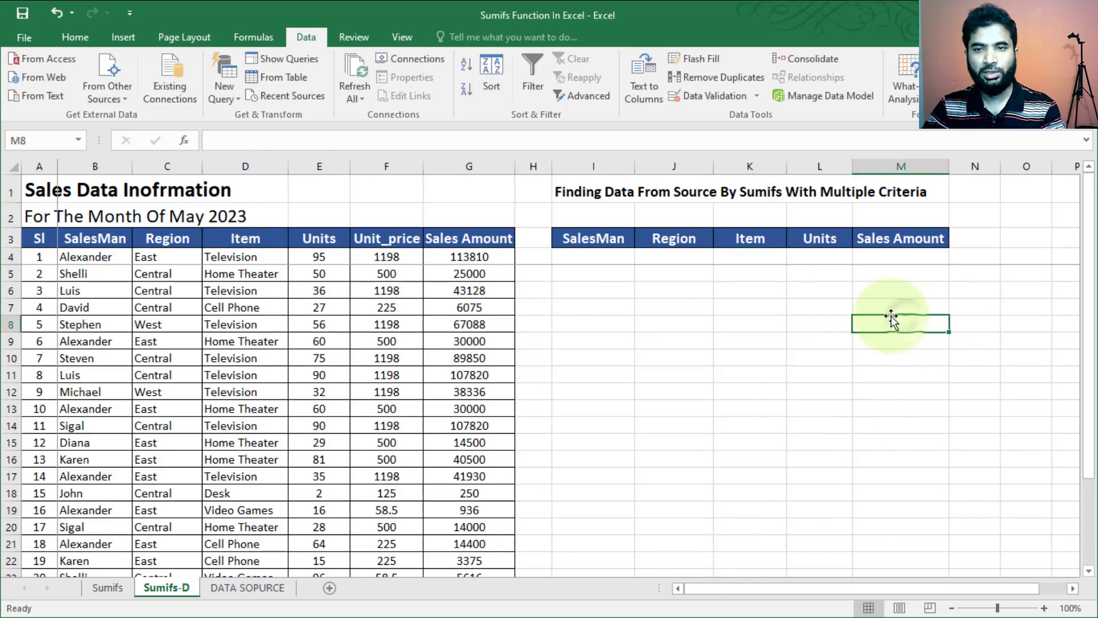
Choose the first listed salesman, East and Home Theater as the criteria in I4:K4, and widen column K to fit the item name
{"action": "left_click", "coordinate": [609, 257]}
{"action": "left_click", "coordinate": [643, 258]}
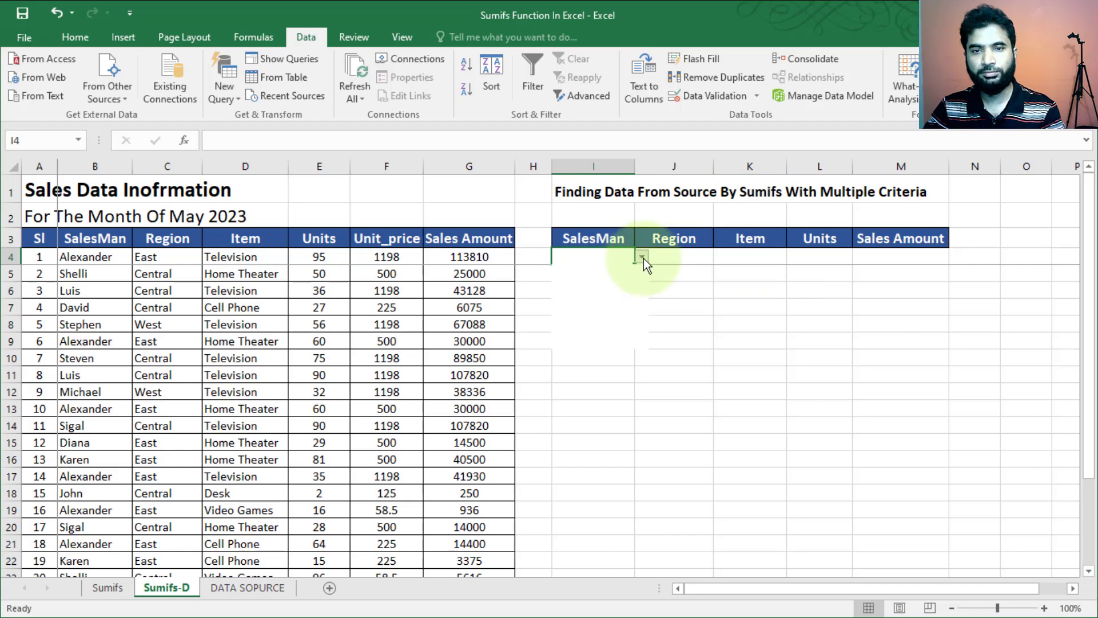
{"action": "left_click", "coordinate": [616, 277]}
{"action": "left_click", "coordinate": [662, 260]}
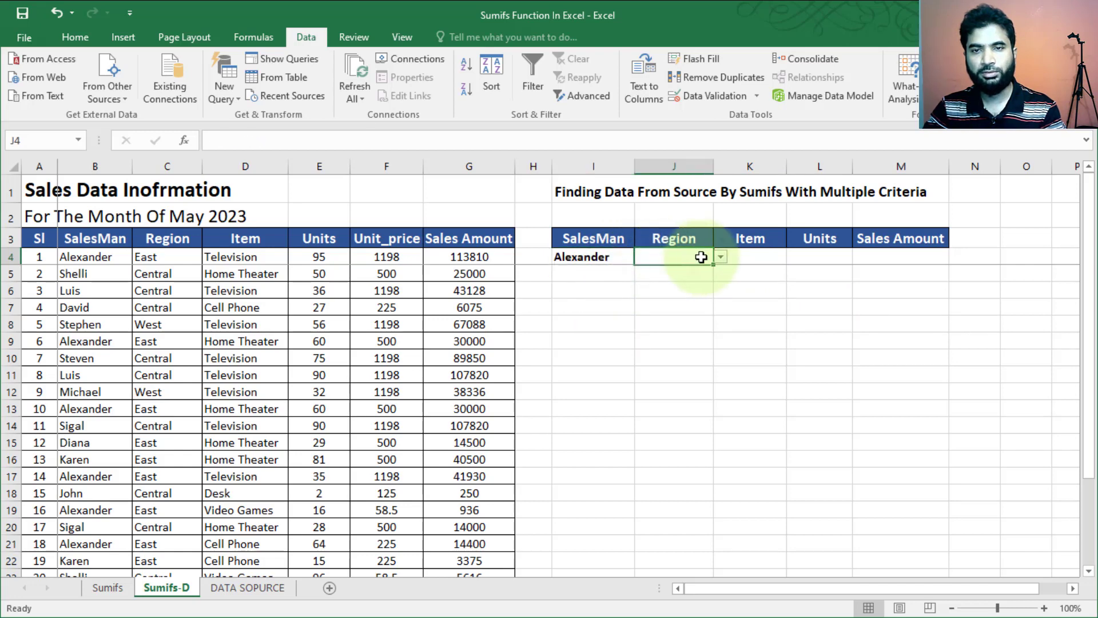
{"action": "left_click", "coordinate": [721, 258]}
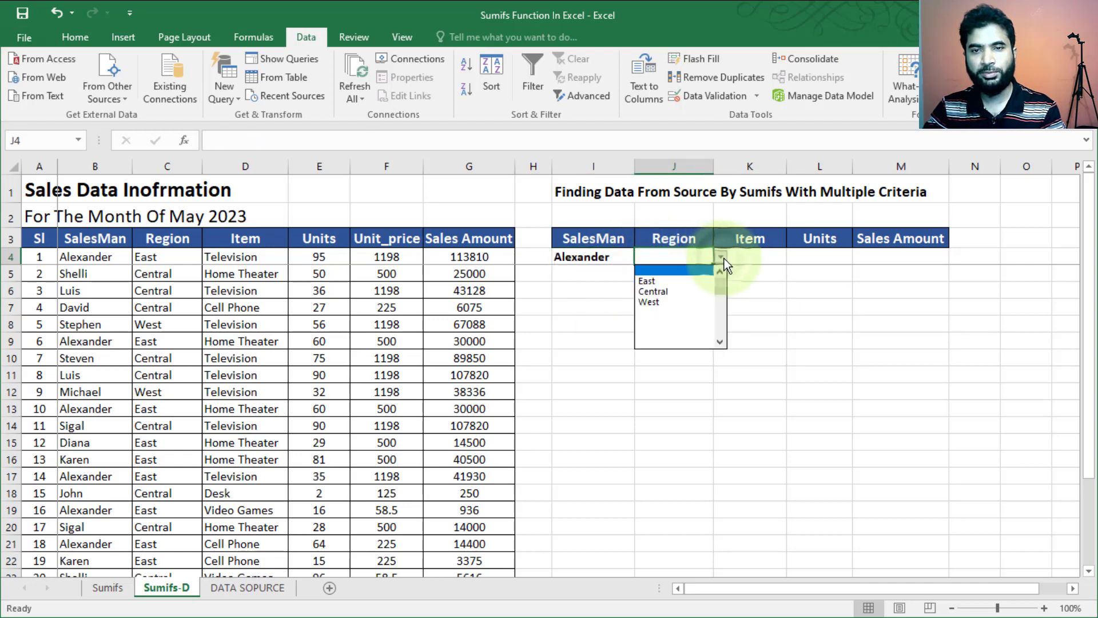
{"action": "left_click", "coordinate": [689, 281]}
{"action": "left_click", "coordinate": [754, 259]}
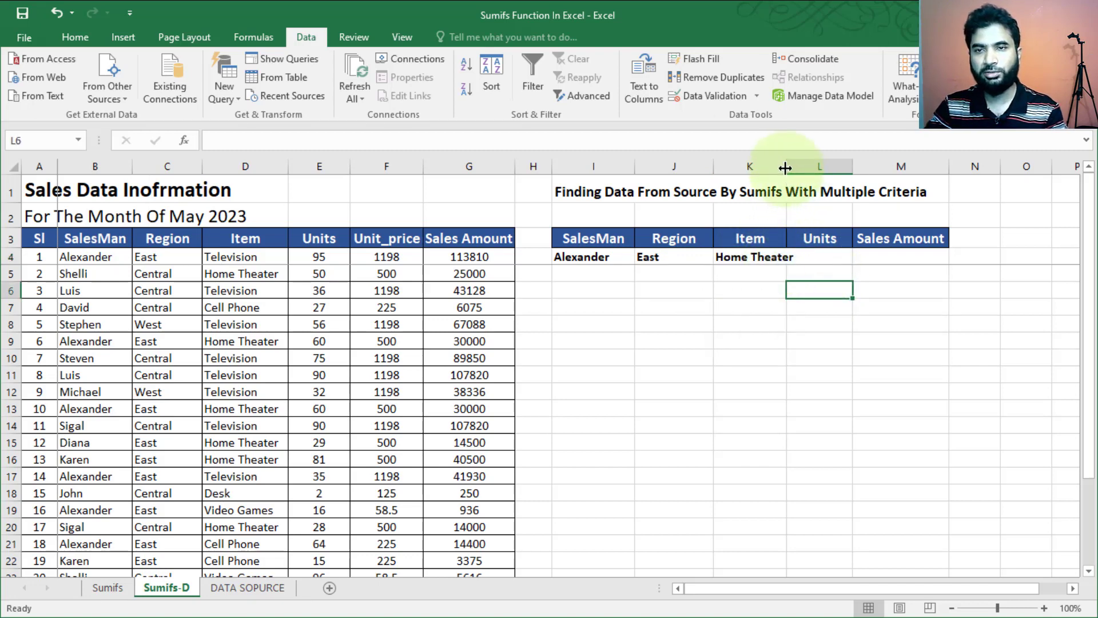
{"action": "left_click_drag", "start_coordinate": [785, 168], "coordinate": [797, 167]}
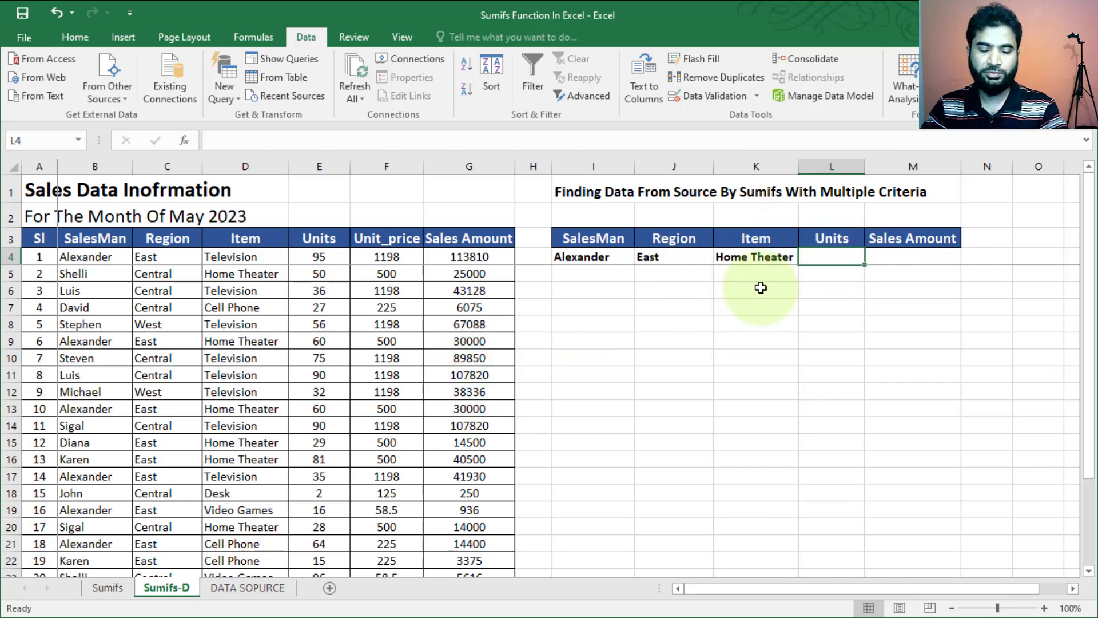
Start a SUMIFS formula in Units cell L4 with E:E as the sum range and the salesman criteria pair B:B, I:I
{"action": "type", "text": "sumifs"}
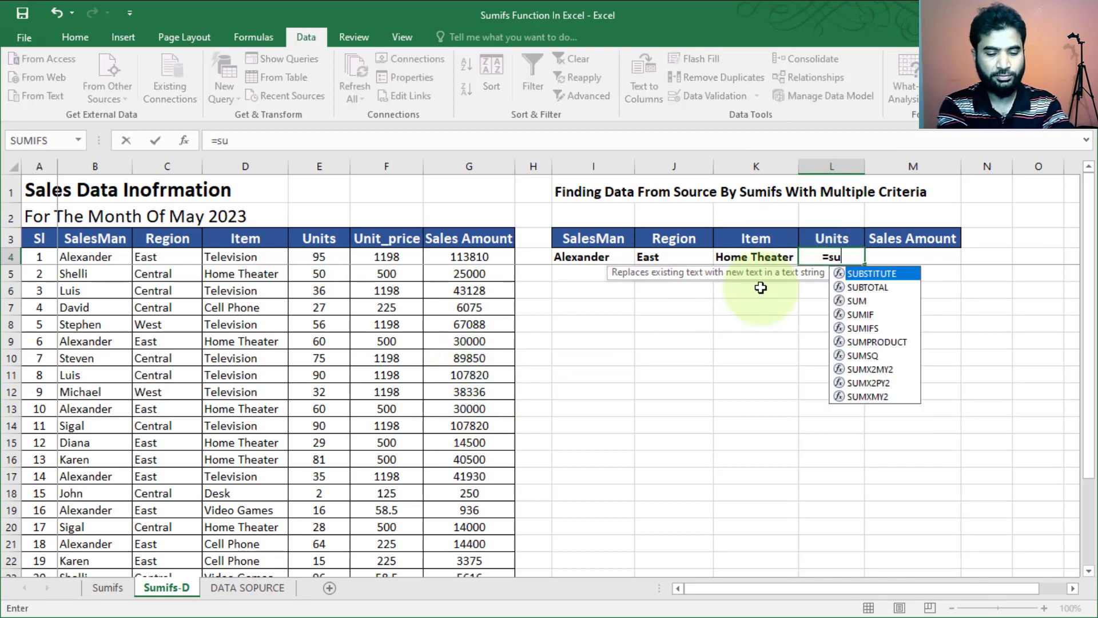
{"action": "key", "text": "Tab"}
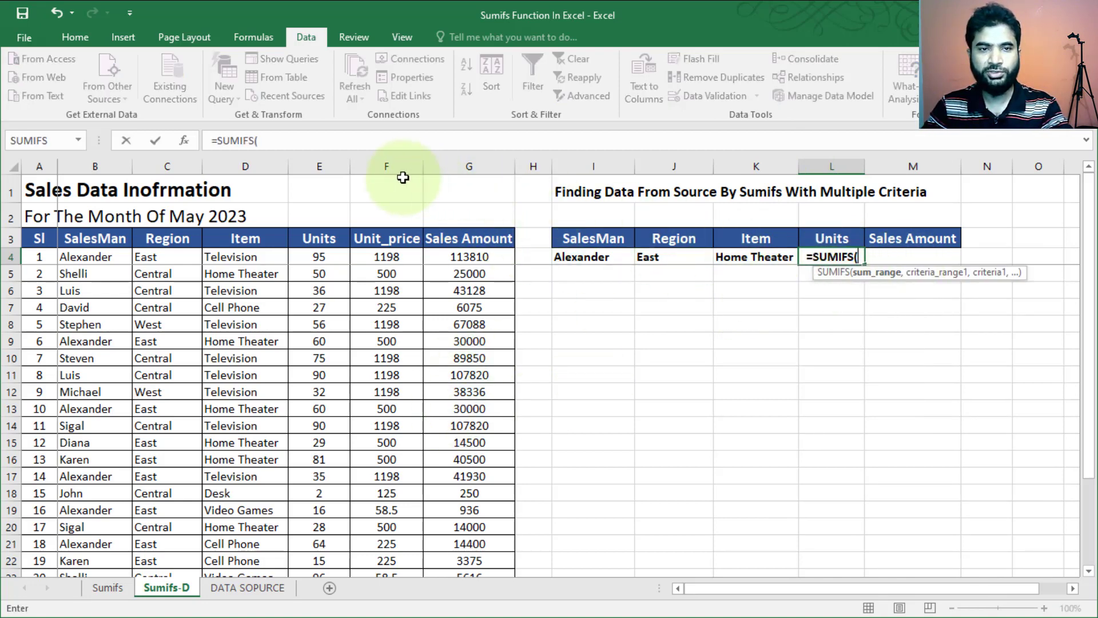
{"action": "left_click", "coordinate": [329, 167]}
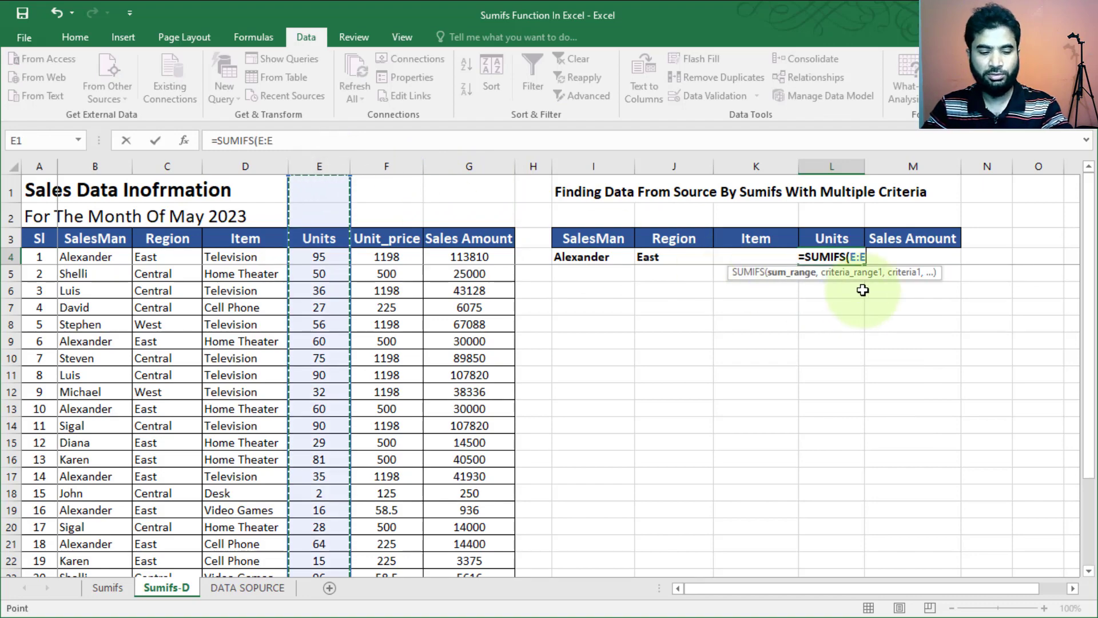
{"action": "type", "text": ","}
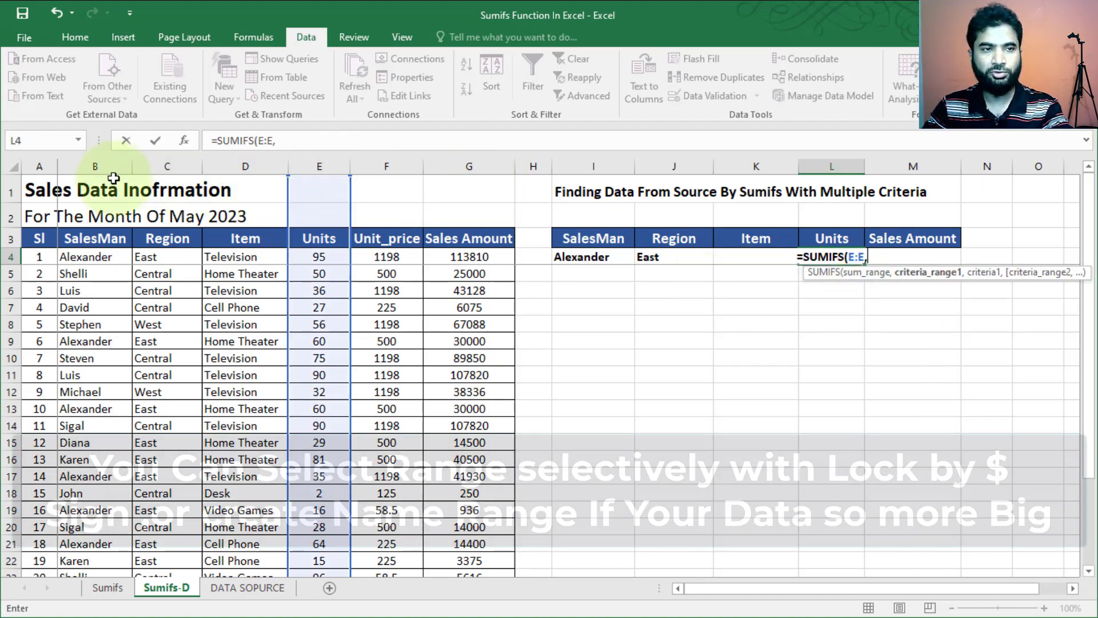
{"action": "left_click", "coordinate": [103, 164]}
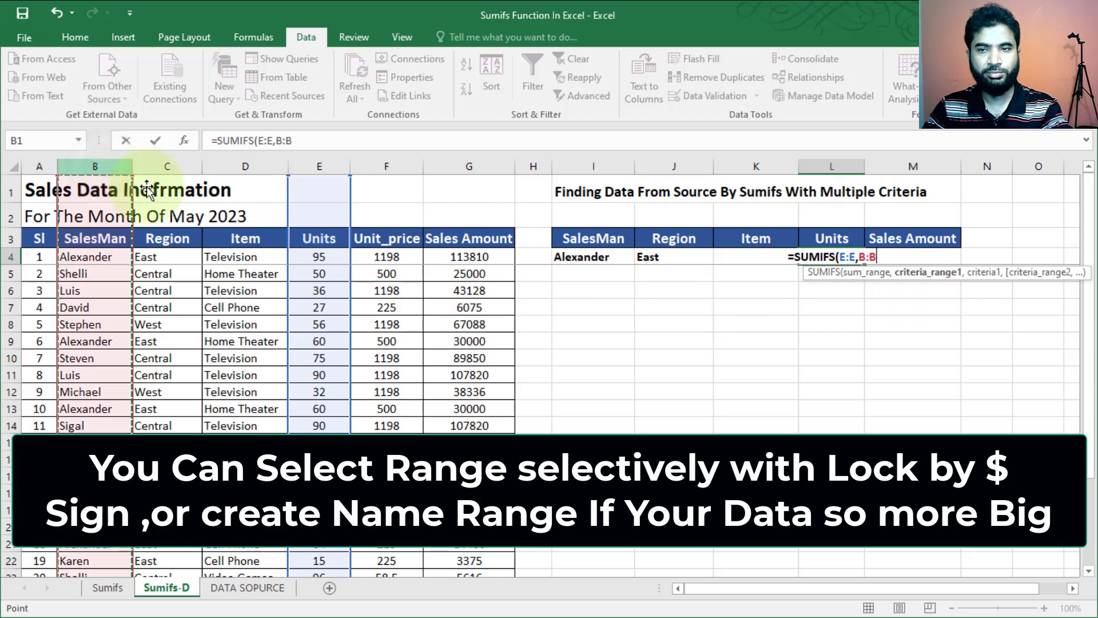
{"action": "type", "text": ","}
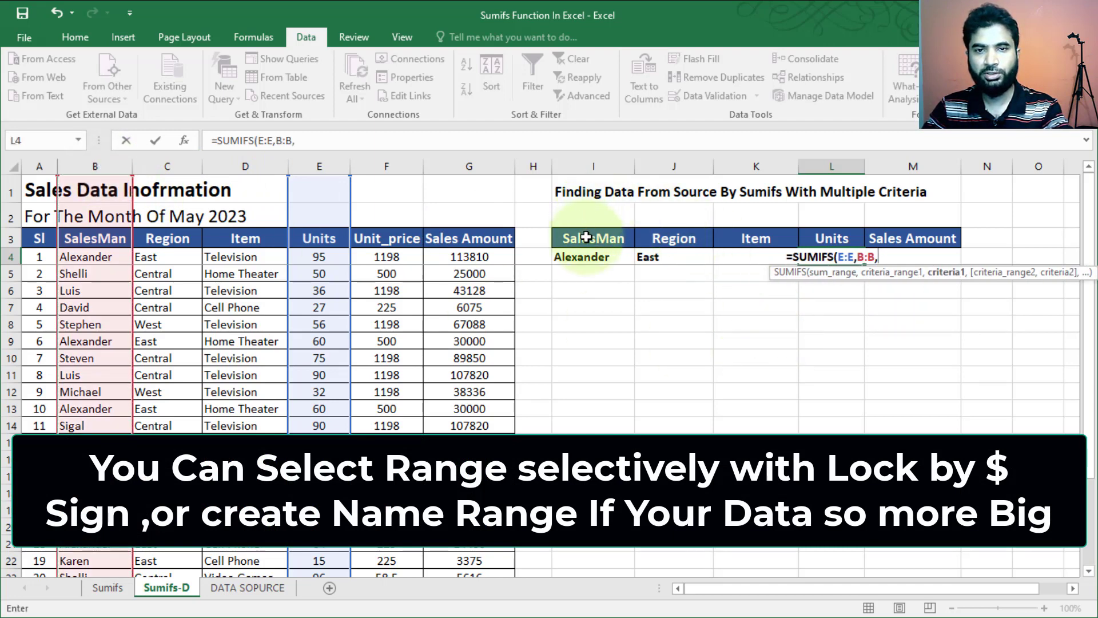
{"action": "left_click", "coordinate": [594, 166]}
{"action": "type", "text": ","}
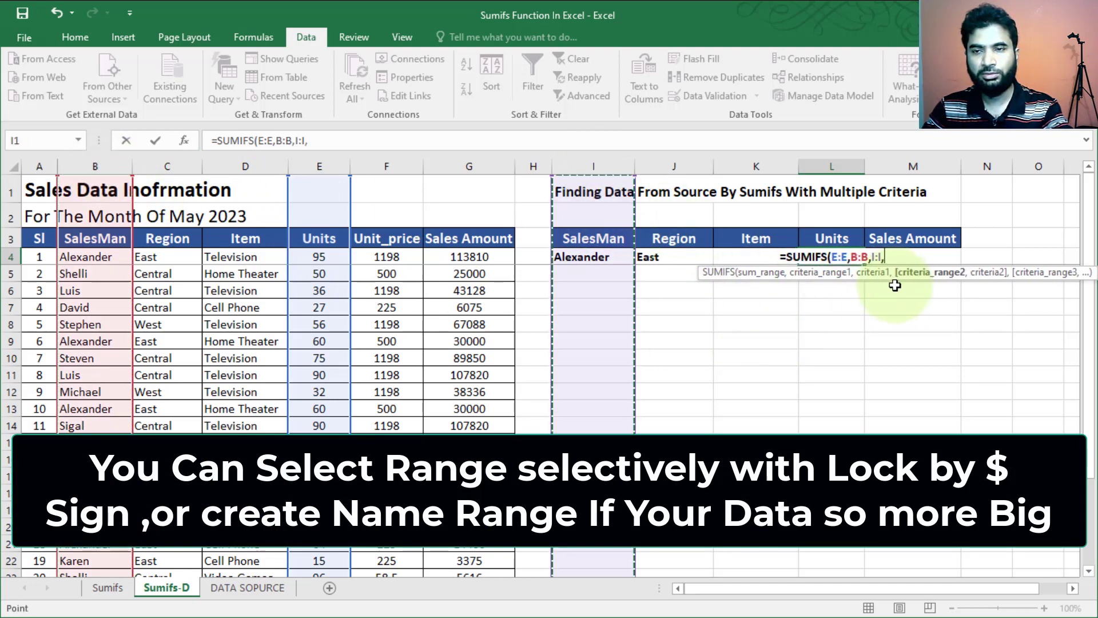
Complete the Units formula with the region pair C:C, J:J and the item pair D:D, K:K, and enter it
{"action": "left_click", "coordinate": [167, 166]}
{"action": "type", "text": ","}
{"action": "left_click", "coordinate": [675, 166]}
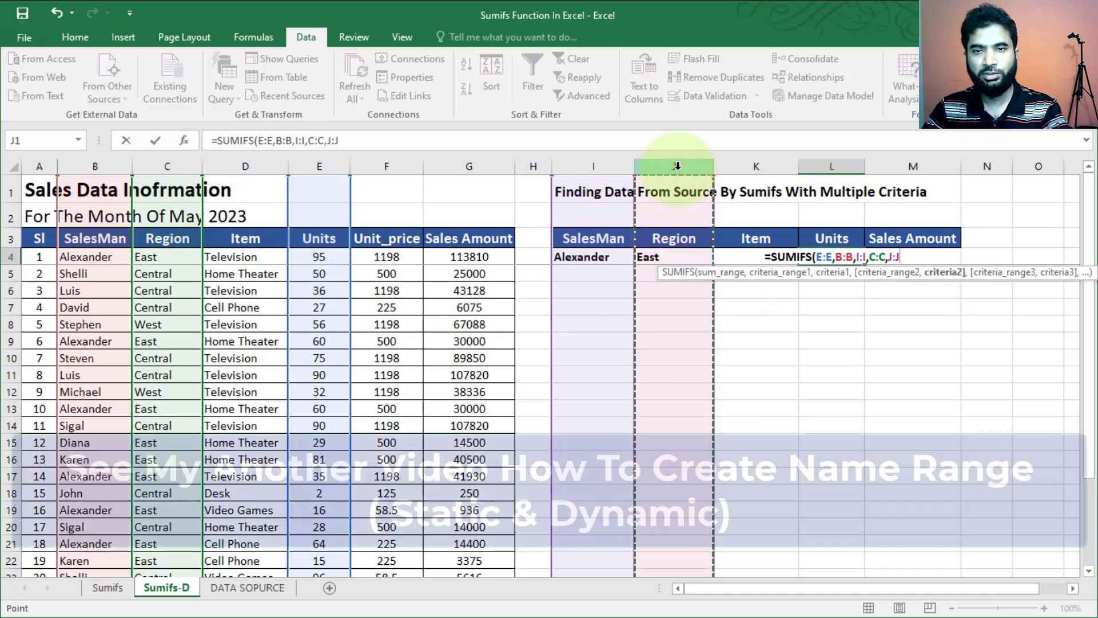
{"action": "type", "text": ","}
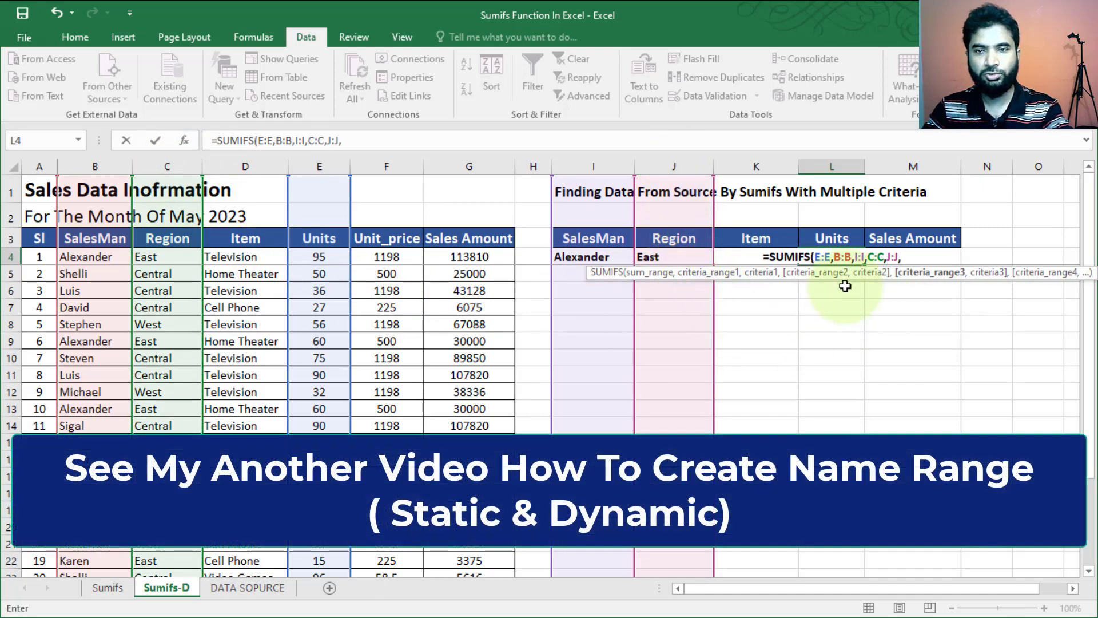
{"action": "left_click", "coordinate": [251, 166]}
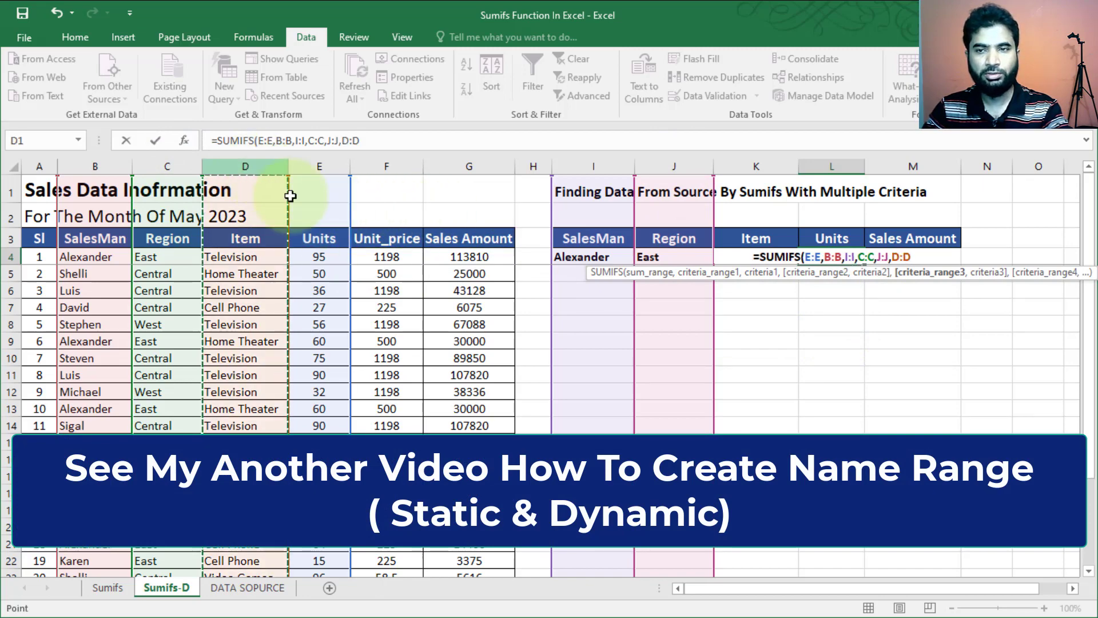
{"action": "type", "text": ","}
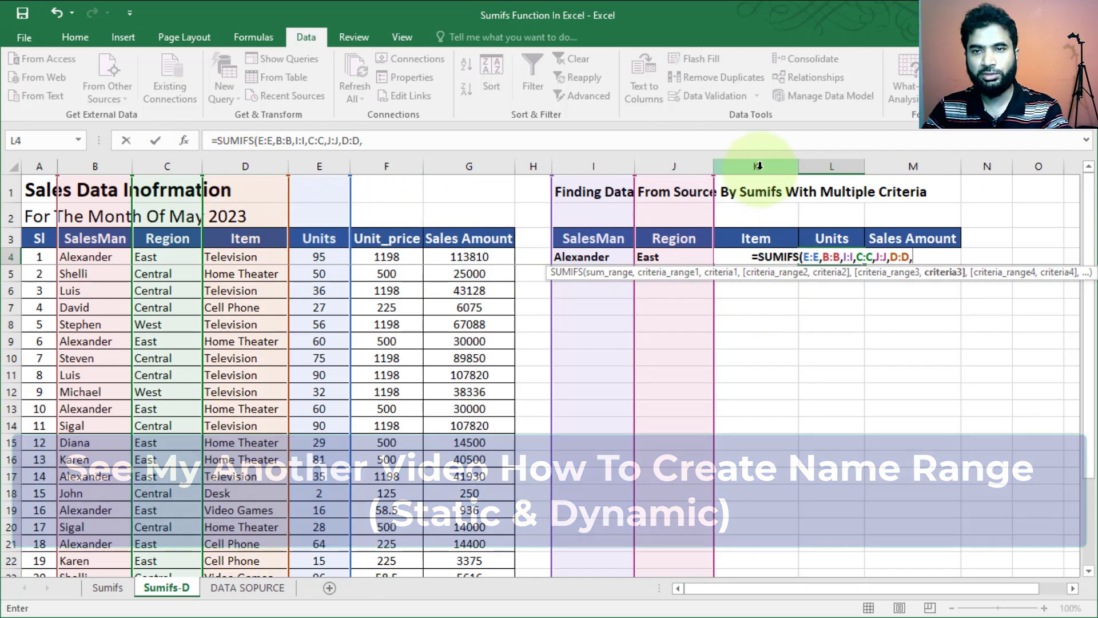
{"action": "left_click", "coordinate": [759, 166]}
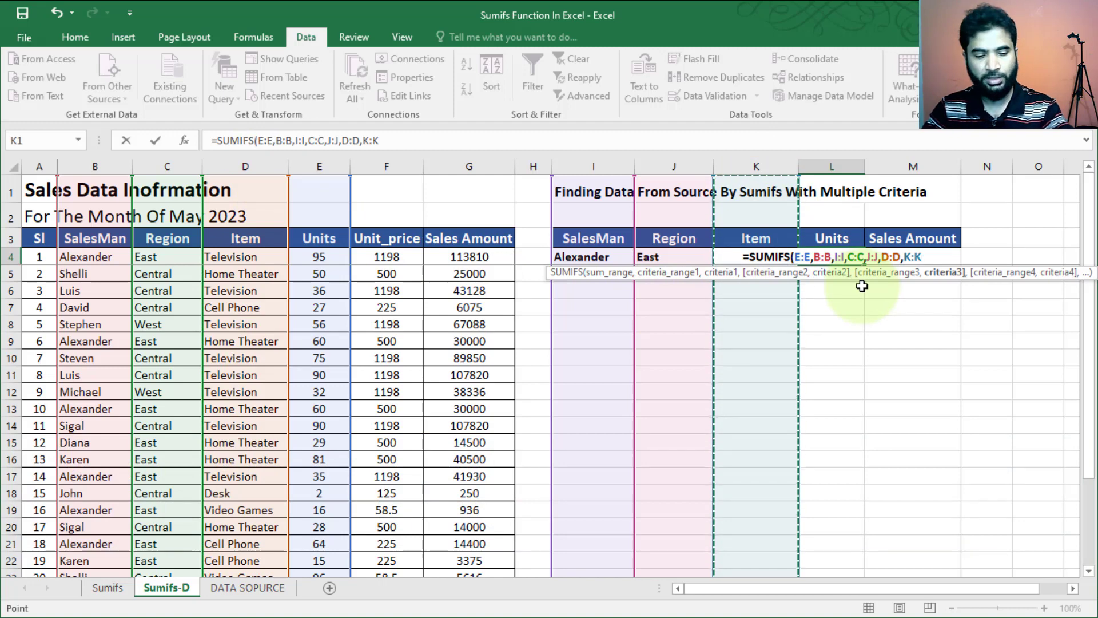
{"action": "type", "text": ")"}
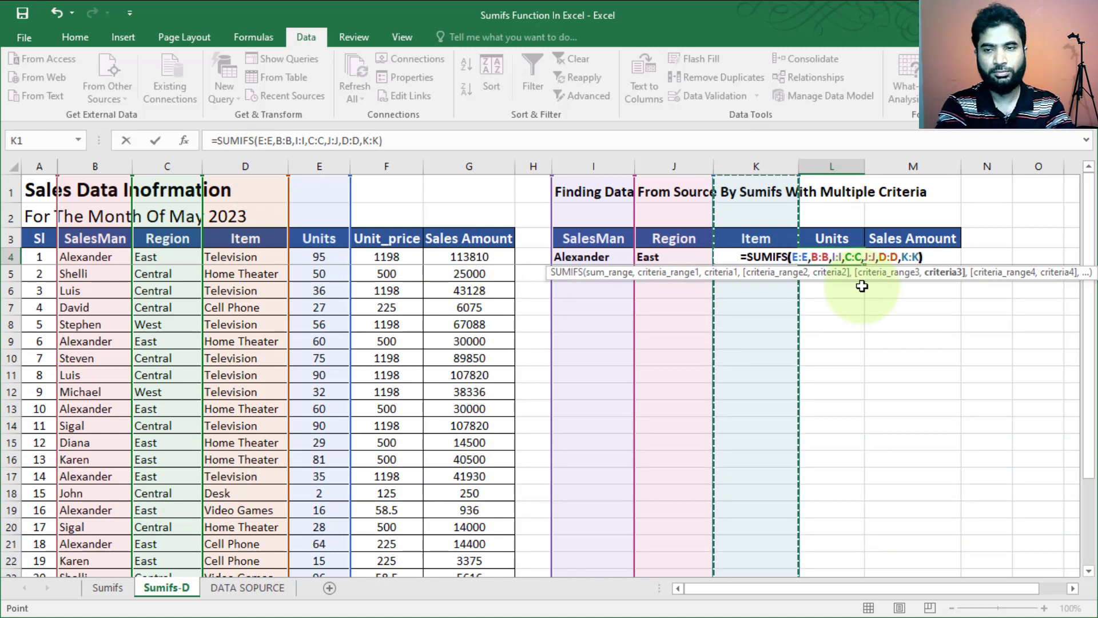
{"action": "key", "text": "Return"}
Start a SUMIFS formula in Sales Amount cell M4 with G:G as the sum range and the salesman pair B:B, I:I
{"action": "left_click", "coordinate": [899, 259]}
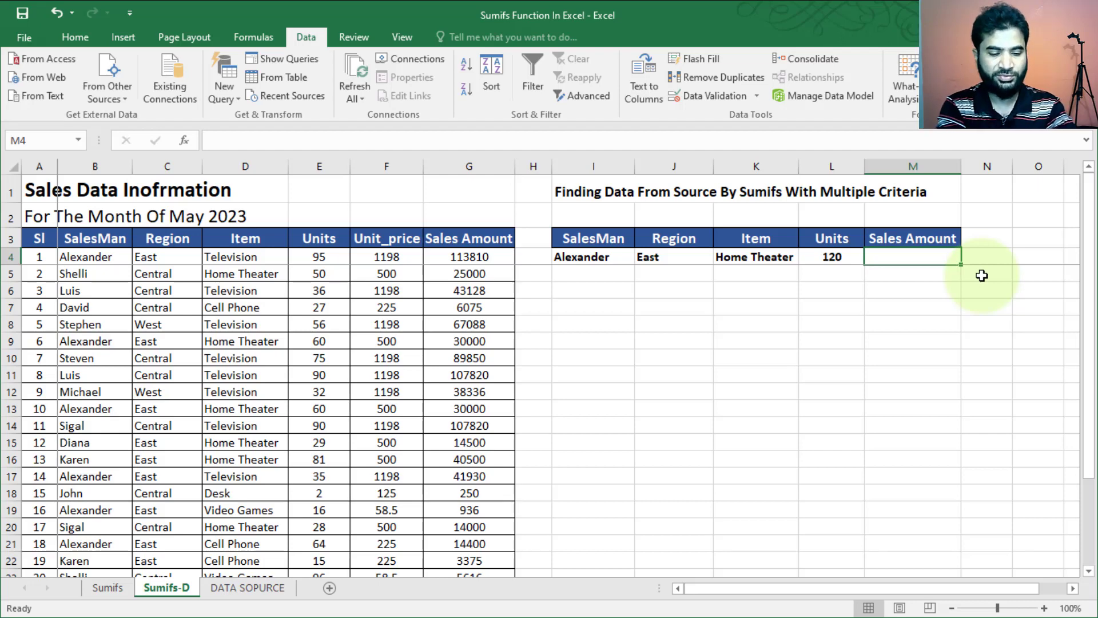
{"action": "type", "text": "=sumifs"}
{"action": "key", "text": "Tab"}
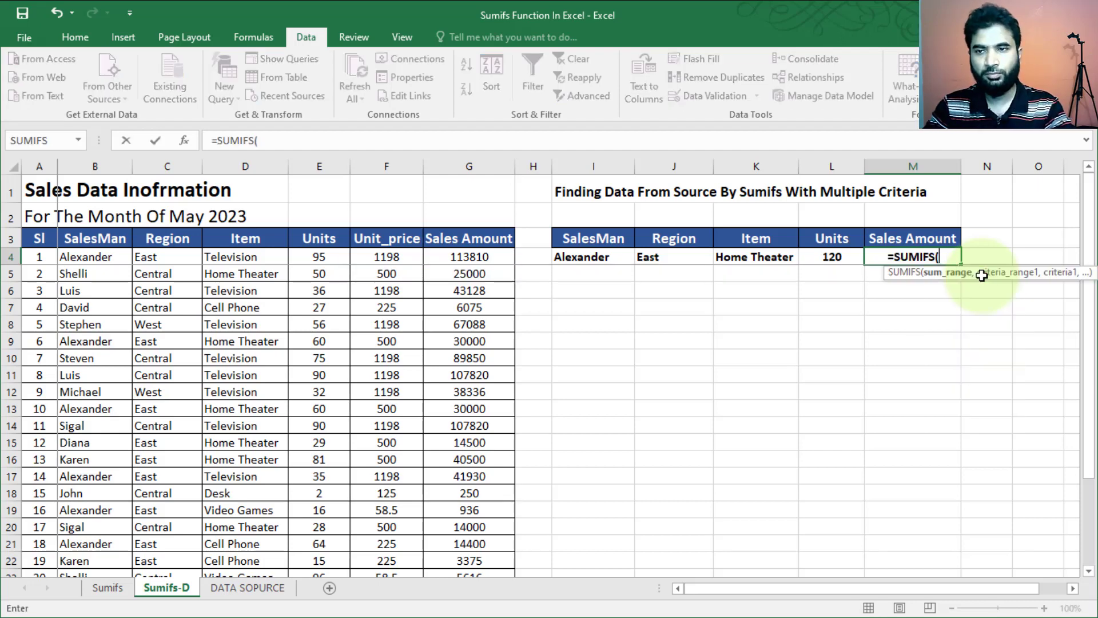
{"action": "left_click", "coordinate": [474, 167]}
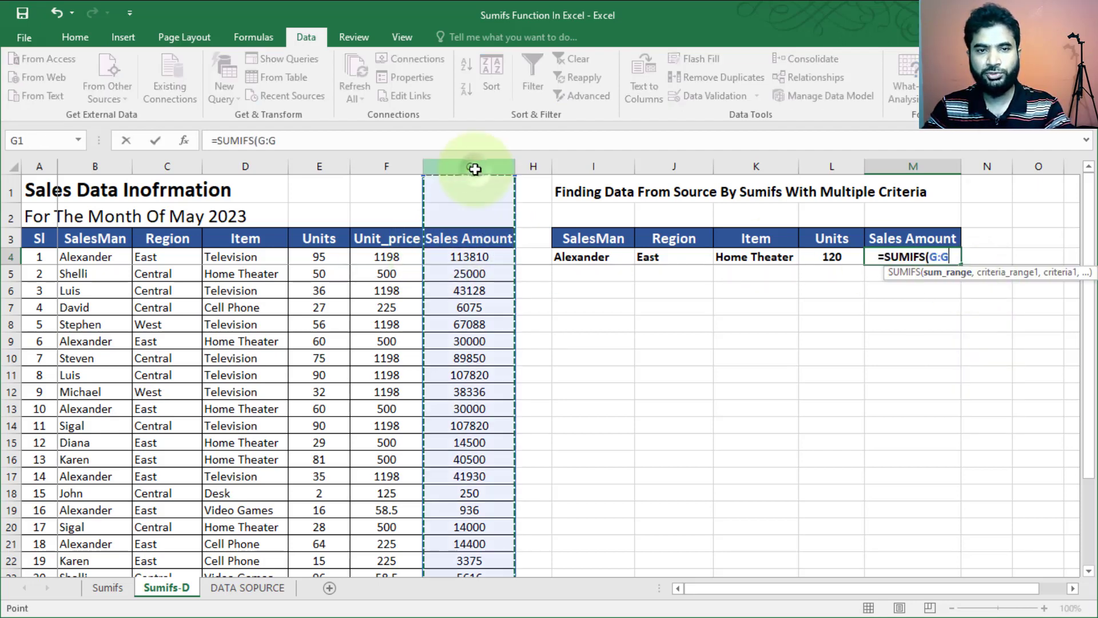
{"action": "type", "text": ","}
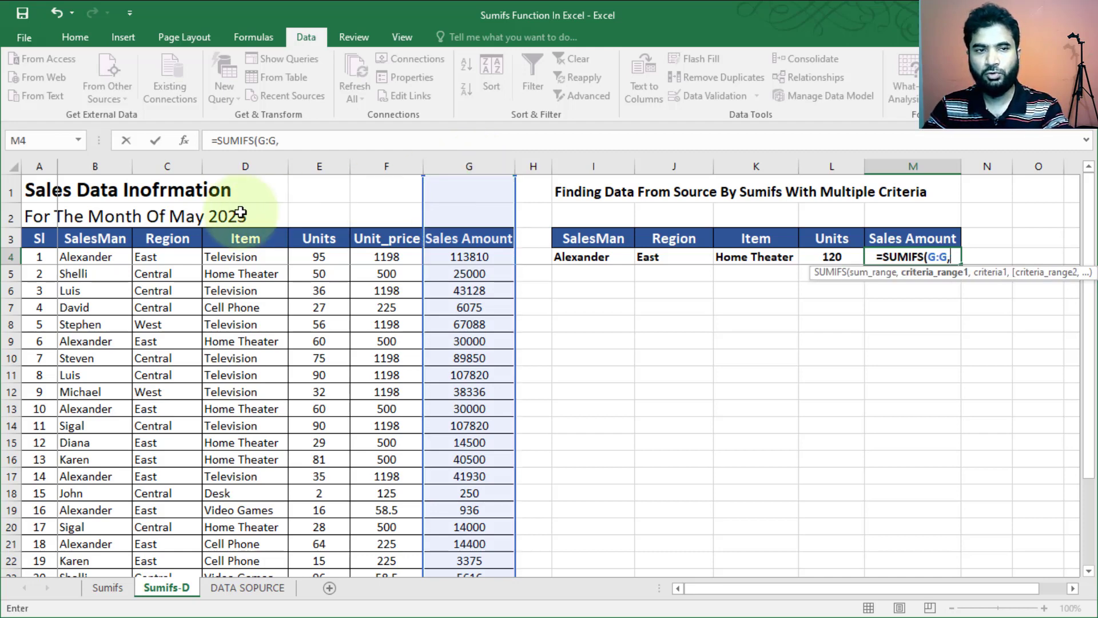
{"action": "left_click", "coordinate": [108, 166]}
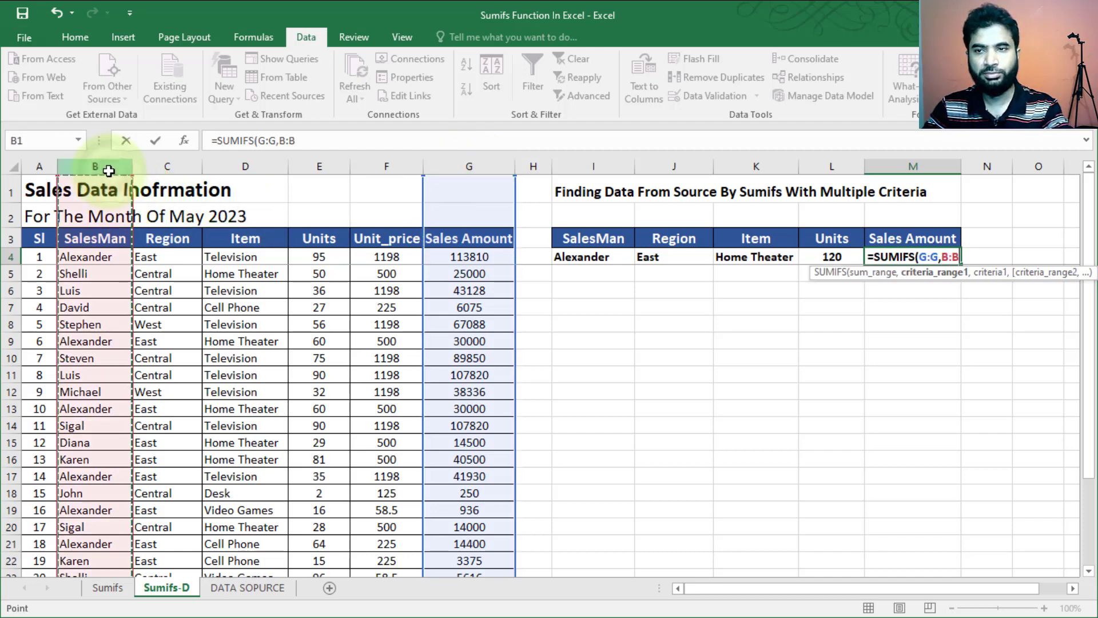
{"action": "type", "text": ","}
{"action": "left_click", "coordinate": [592, 169]}
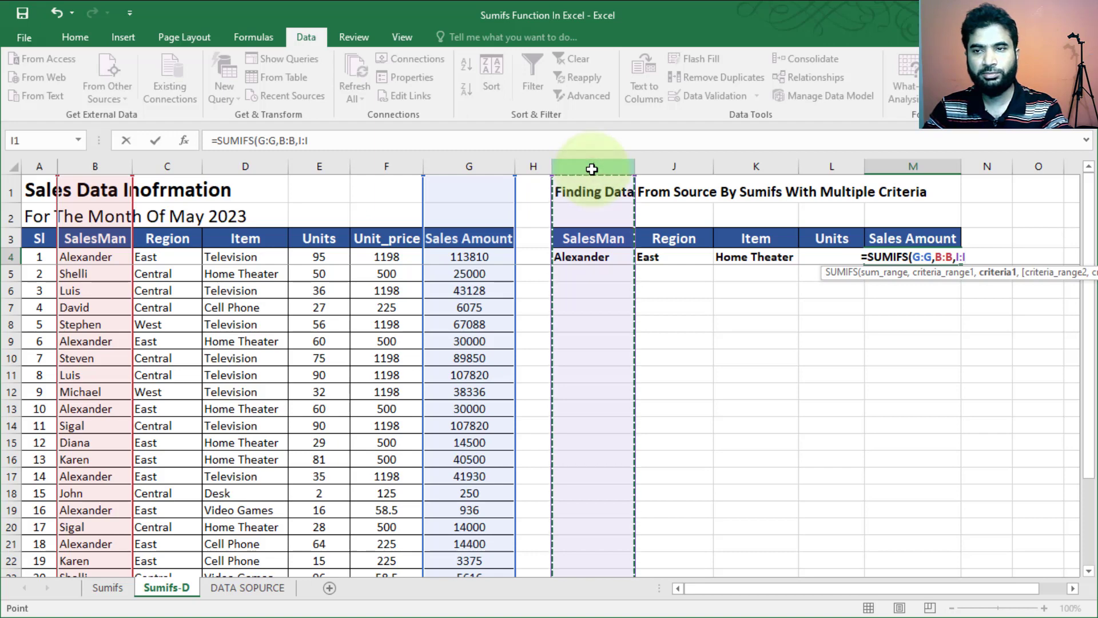
{"action": "type", "text": ","}
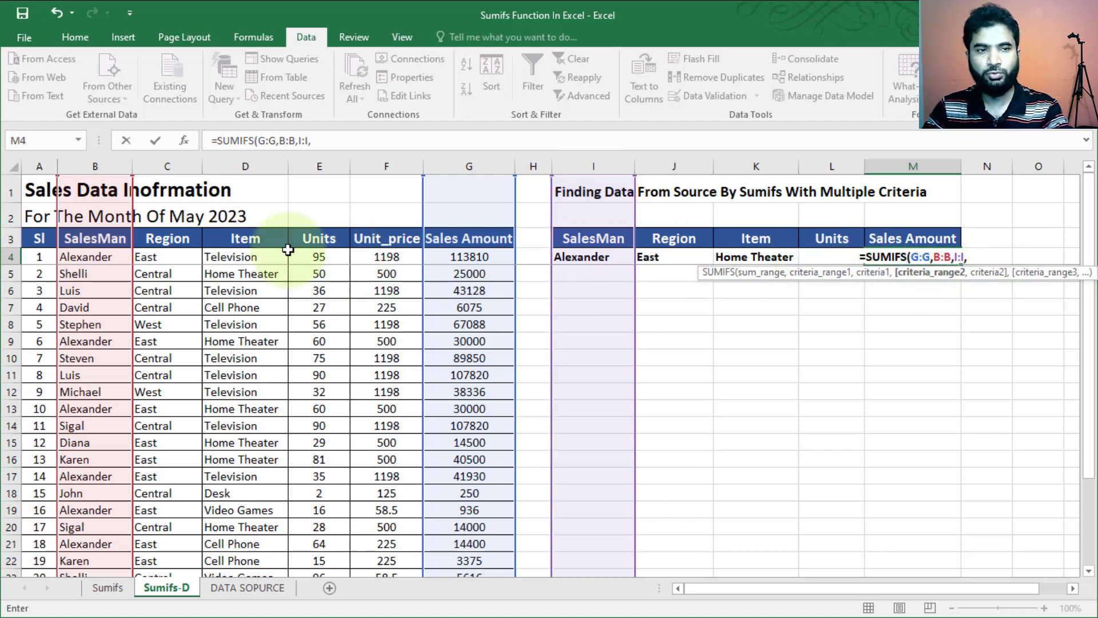
Complete the Sales Amount formula with the region pair C:C, J:J and the item pair D:D, K:K, and enter it
{"action": "left_click", "coordinate": [169, 166]}
{"action": "type", "text": ","}
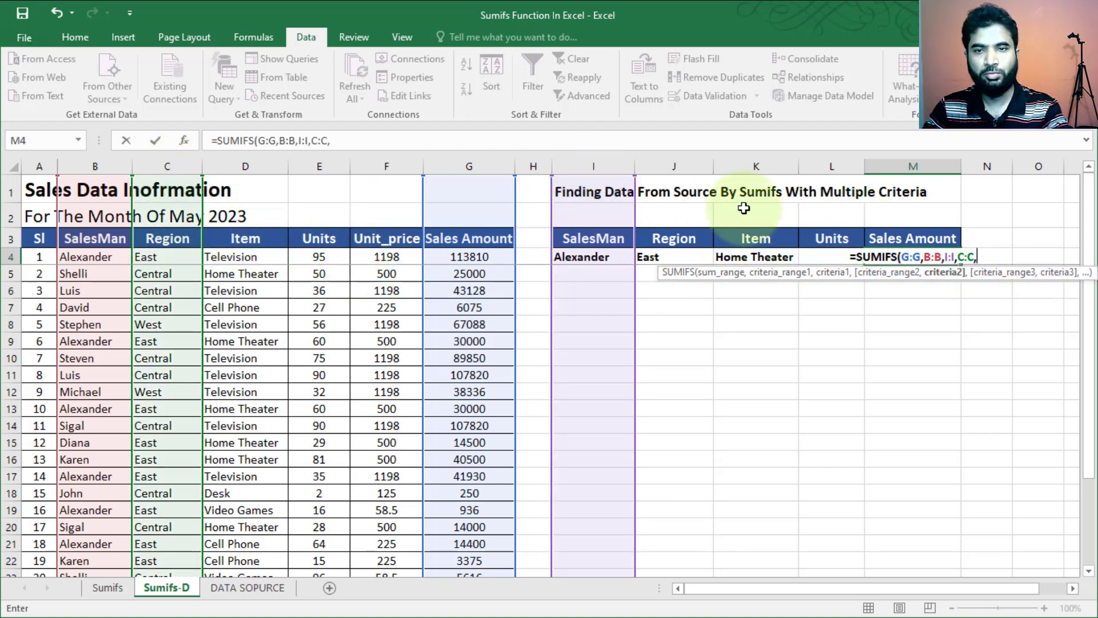
{"action": "left_click", "coordinate": [690, 170]}
{"action": "type", "text": ","}
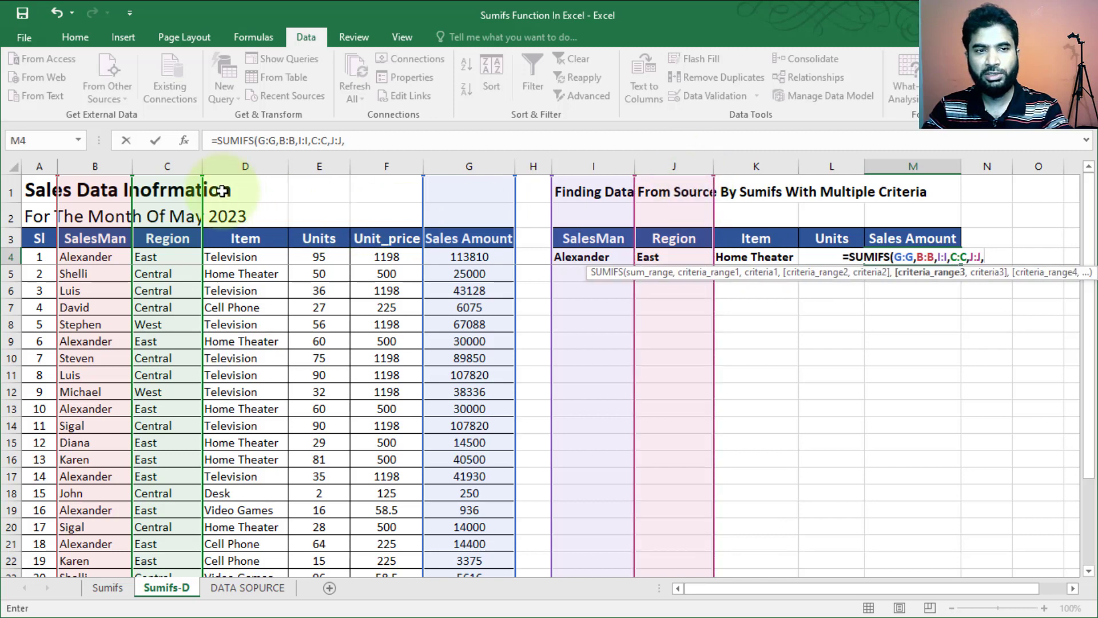
{"action": "left_click", "coordinate": [264, 165]}
{"action": "type", "text": ","}
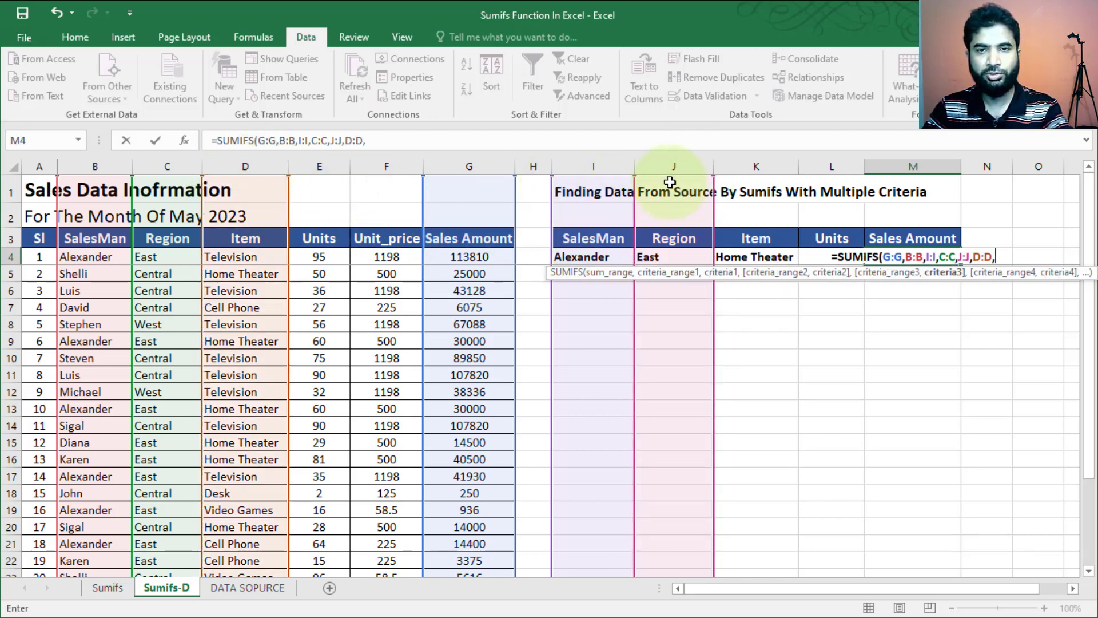
{"action": "left_click", "coordinate": [754, 165]}
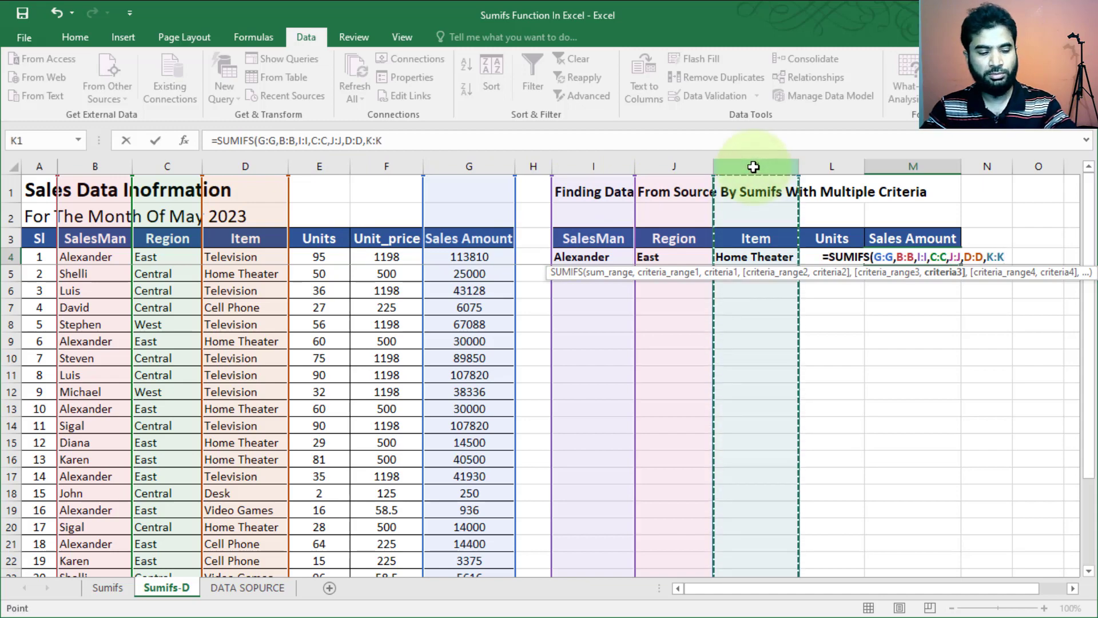
{"action": "key", "text": "Return"}
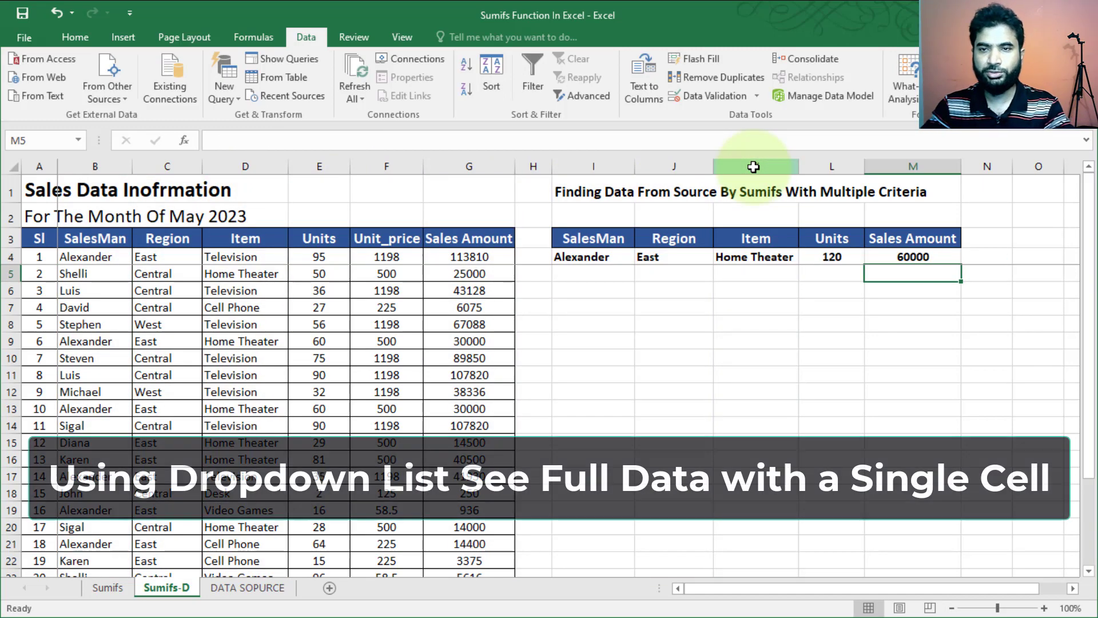
Test the totals by choosing other salesmen in I4 with Television as the item in K4
{"action": "left_click", "coordinate": [630, 335]}
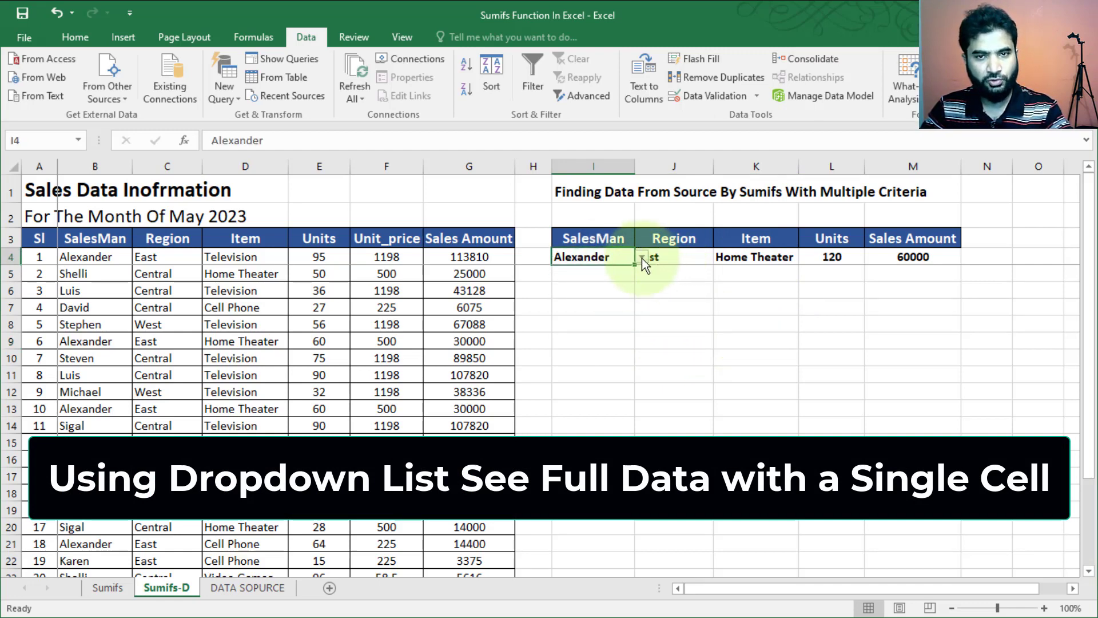
{"action": "left_click", "coordinate": [641, 259]}
{"action": "left_click", "coordinate": [635, 287]}
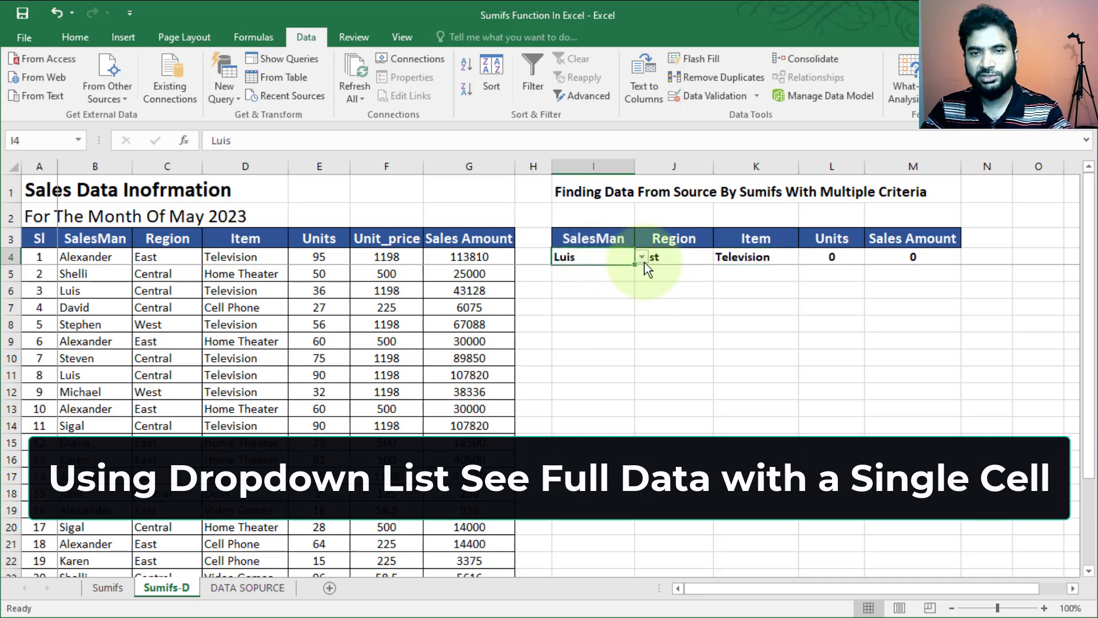
{"action": "left_click", "coordinate": [642, 259]}
{"action": "left_click", "coordinate": [623, 290]}
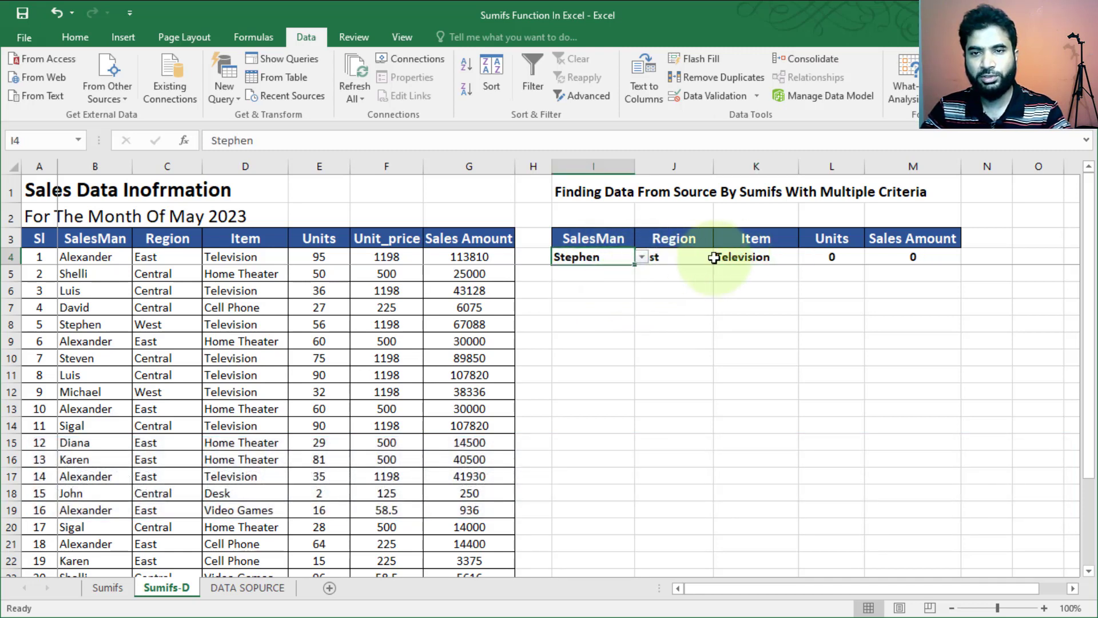
Set the Item criterion in K4 to Cell Phone and the SalesMan criterion in I4 to the first listed salesman
{"action": "left_click", "coordinate": [670, 258]}
{"action": "left_click_drag", "start_coordinate": [643, 289], "coordinate": [644, 269]}
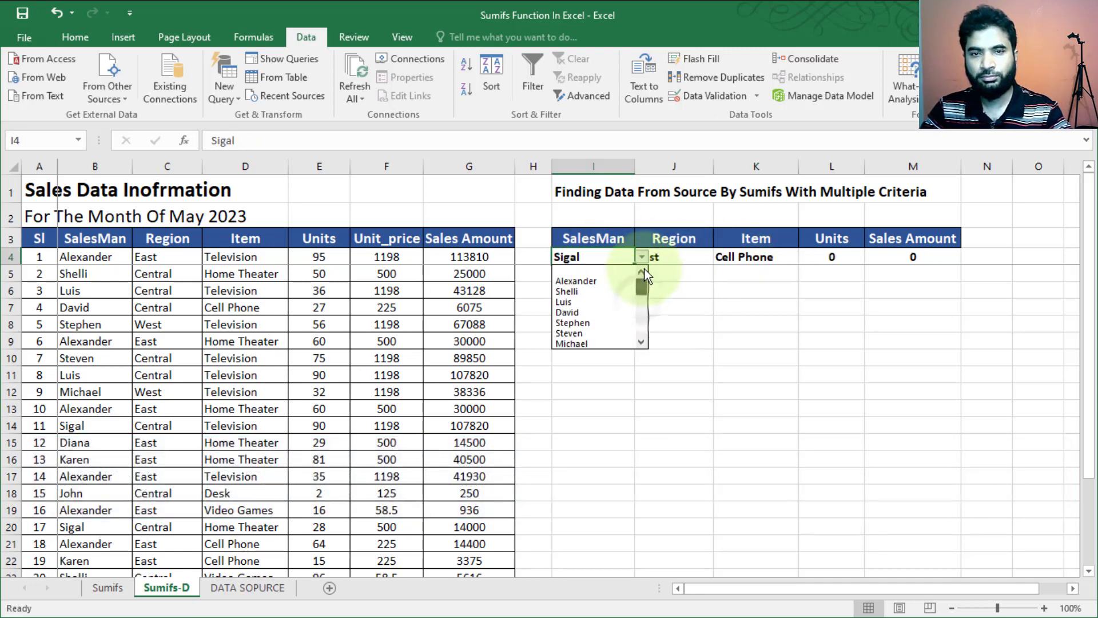
{"action": "left_click", "coordinate": [627, 280]}
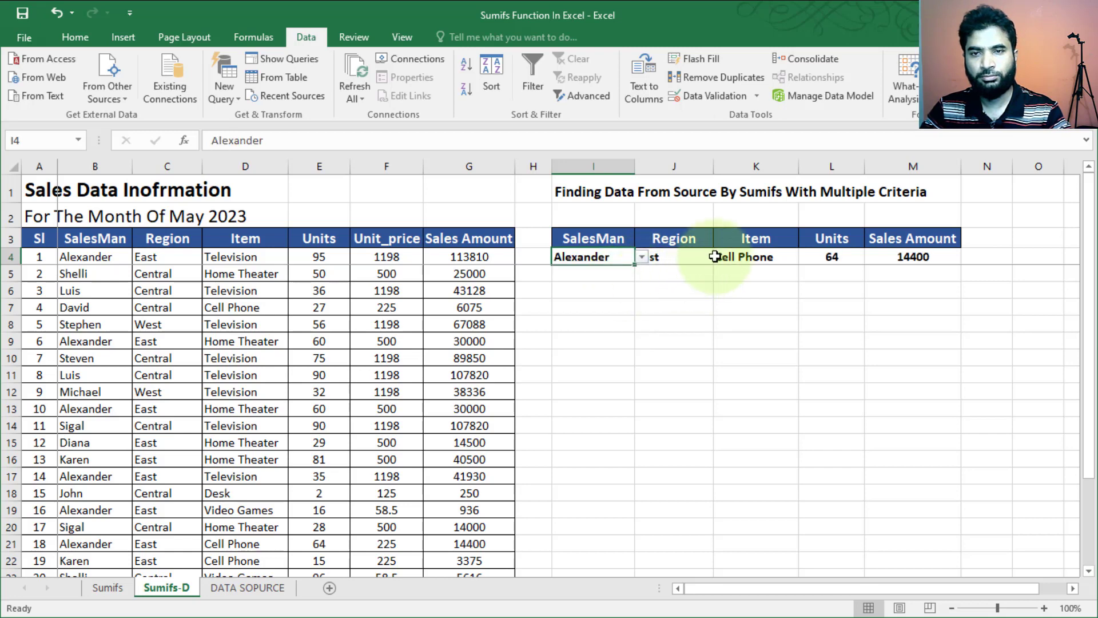
Set the SalesMan criterion in I4 to the salesman of Sl 4 and the Region criterion in J4 to Central
{"action": "left_click", "coordinate": [643, 258]}
{"action": "key", "text": "Escape"}
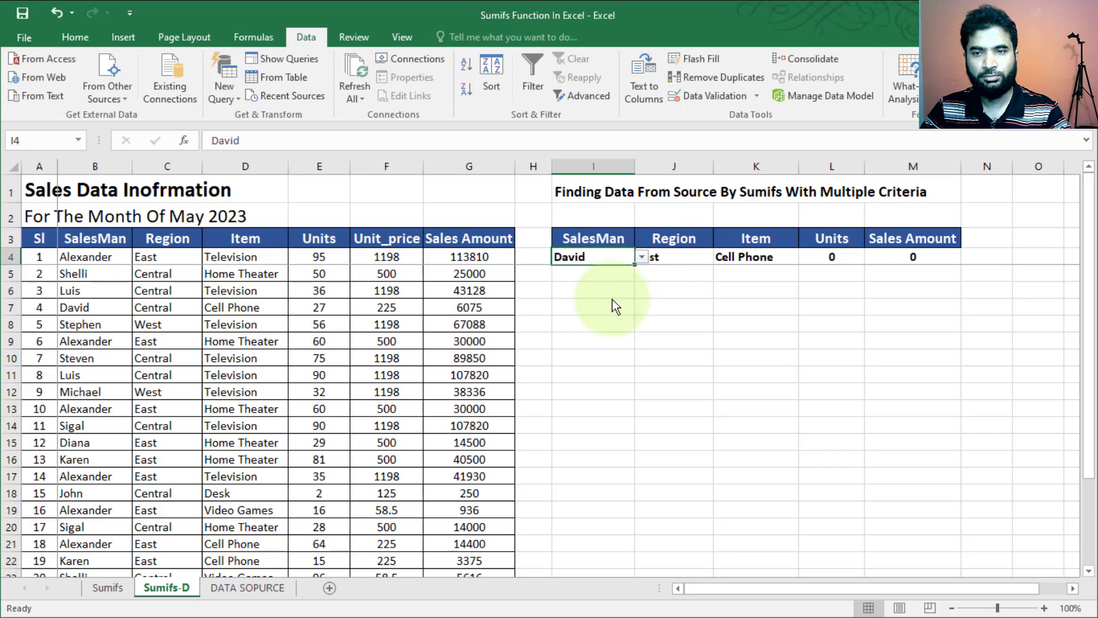
{"action": "left_click", "coordinate": [689, 258]}
{"action": "left_click", "coordinate": [720, 257]}
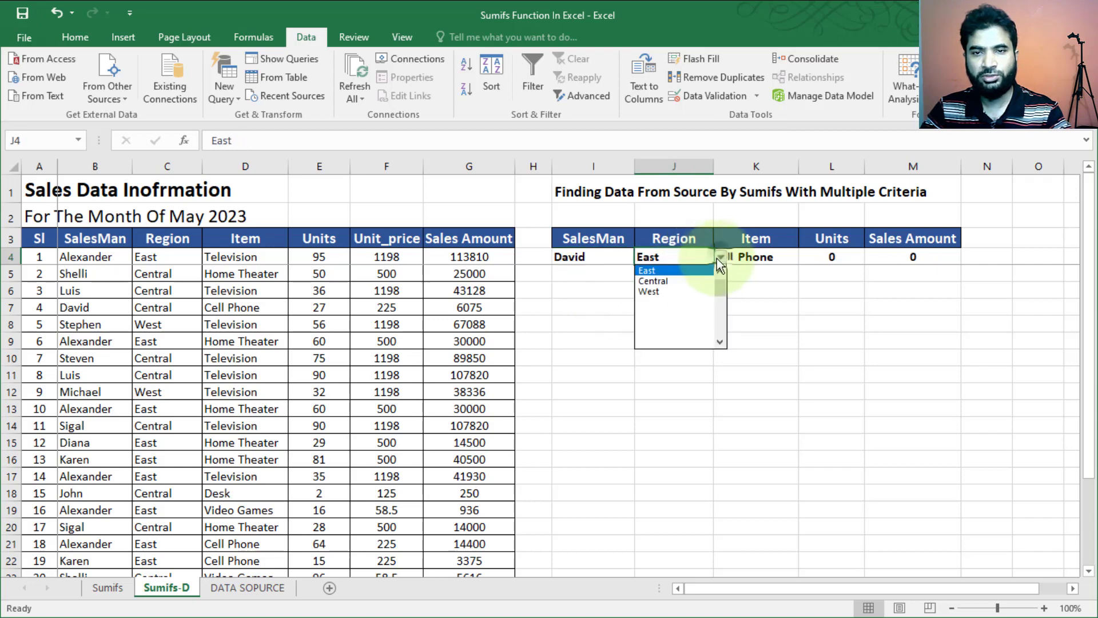
{"action": "left_click", "coordinate": [688, 278]}
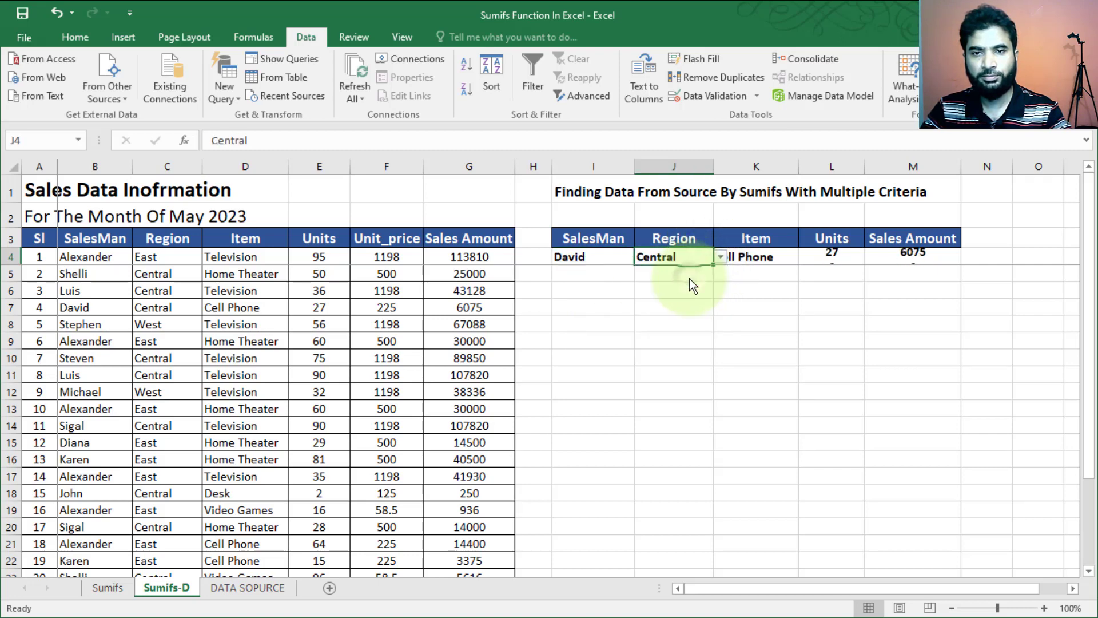
Set the Item criterion in K4 to Home Theater
{"action": "left_click", "coordinate": [729, 256]}
{"action": "left_click", "coordinate": [804, 258]}
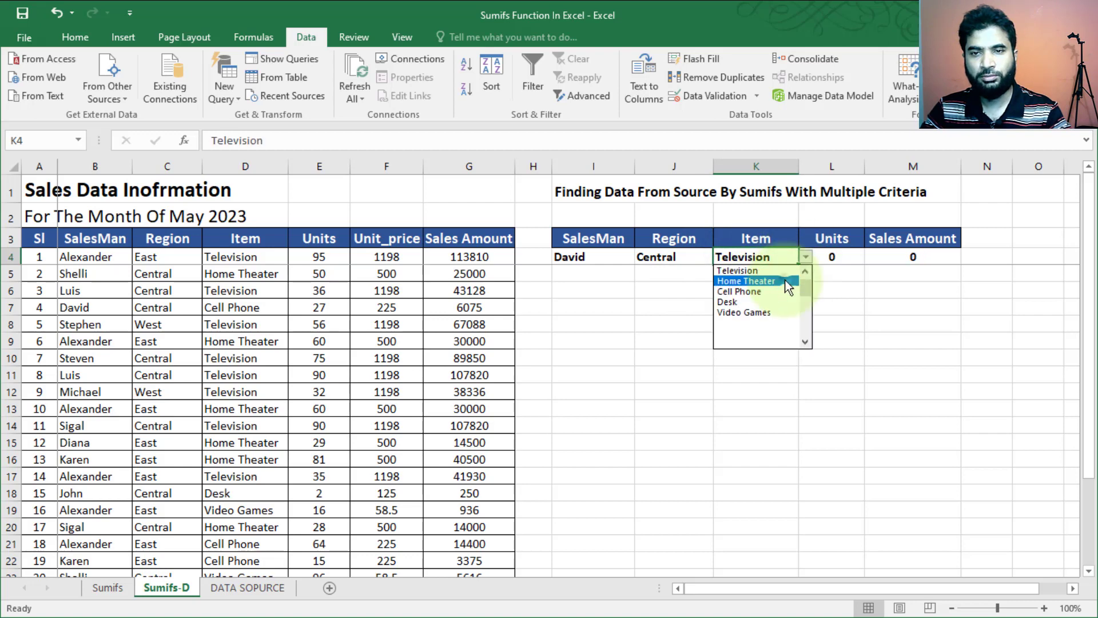
{"action": "left_click", "coordinate": [786, 282]}
{"action": "key", "text": "Return"}
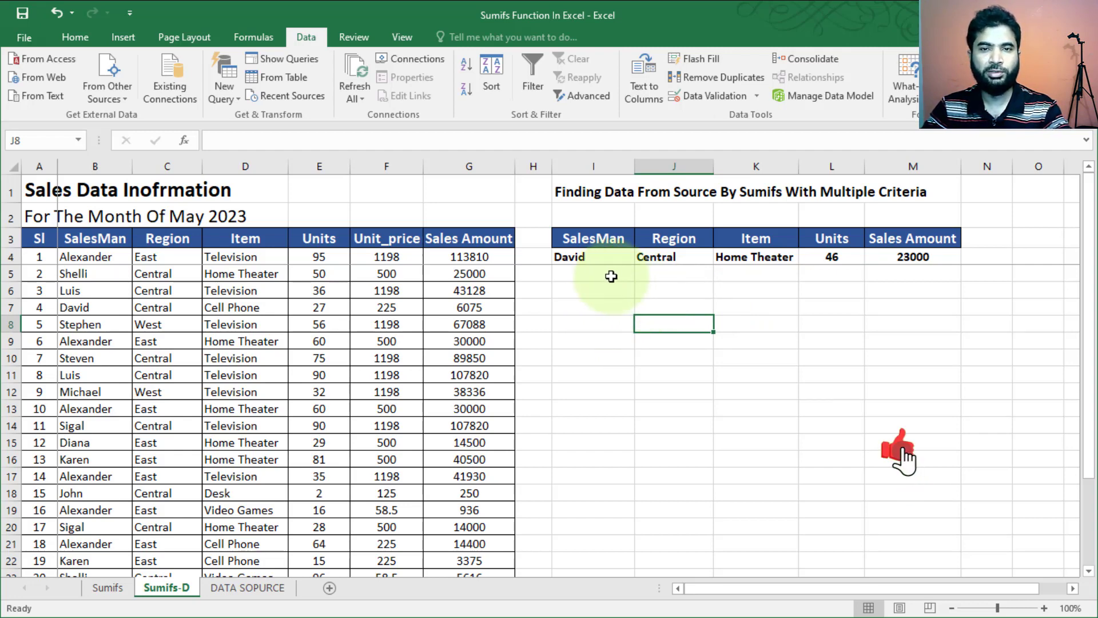
{"action": "left_click", "coordinate": [573, 292]}
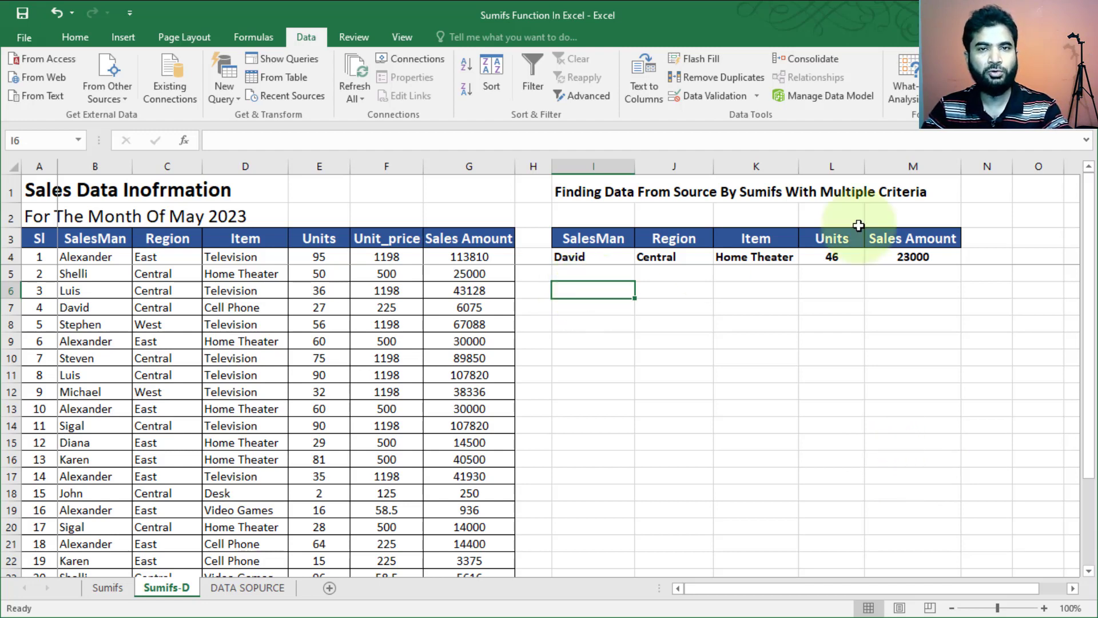
{"action": "left_click", "coordinate": [479, 341]}
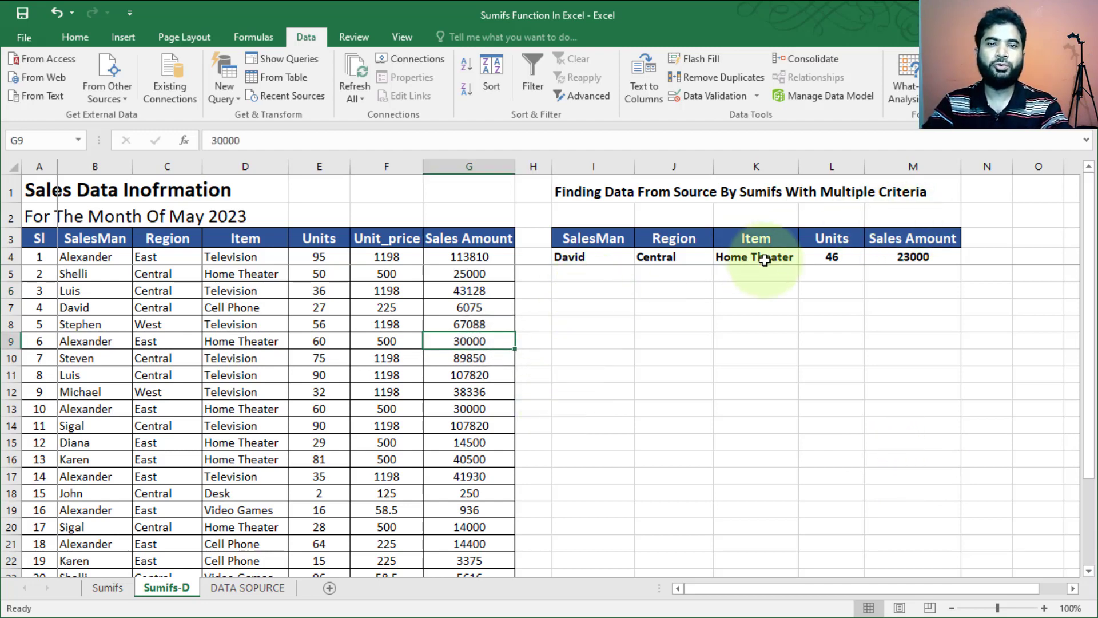